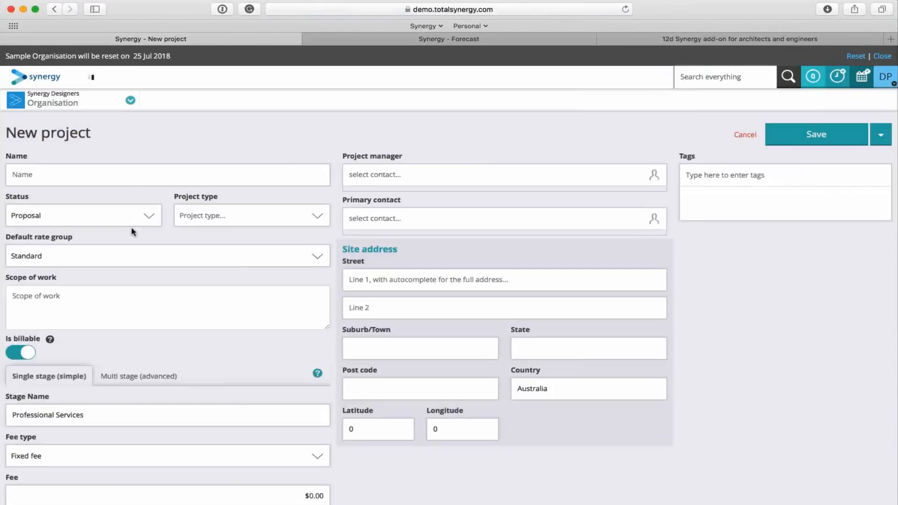
- Enter the site's street number and name as the project name and set the project type to Residential
click(130, 176)
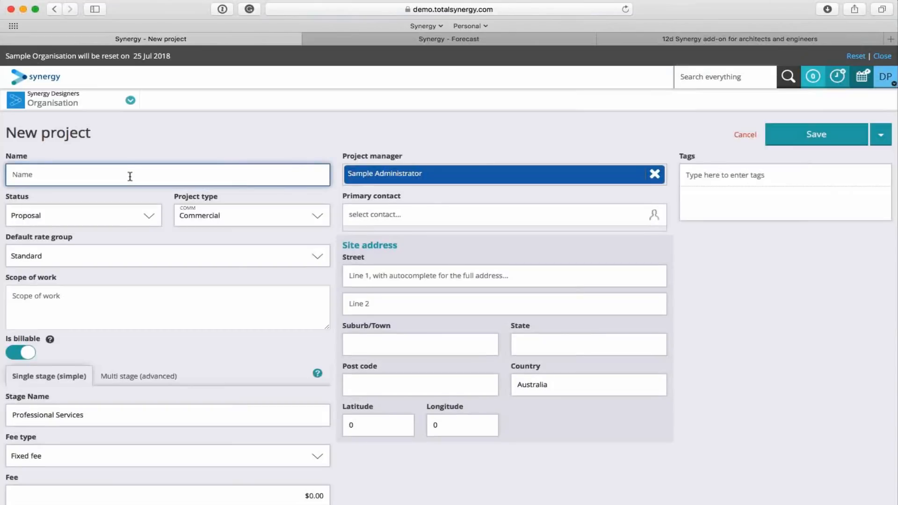
text(321 Kent St)
click(112, 213)
click(111, 197)
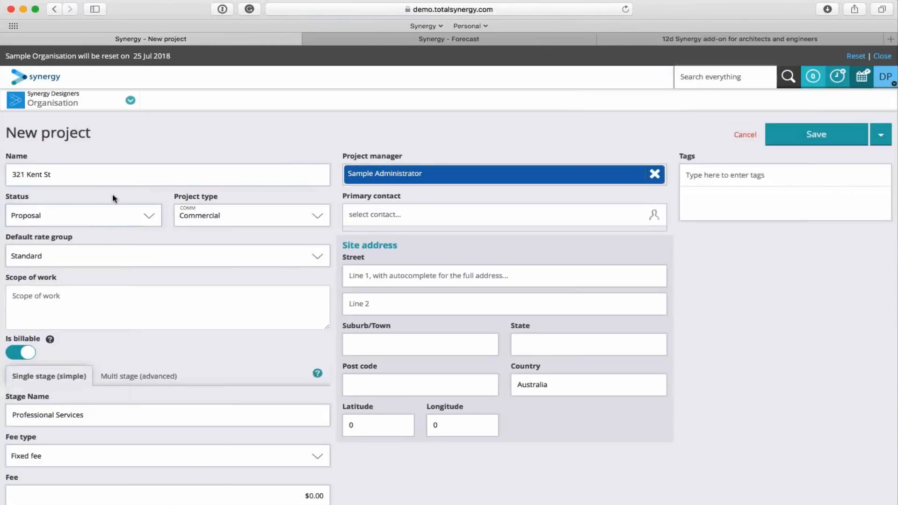
click(262, 214)
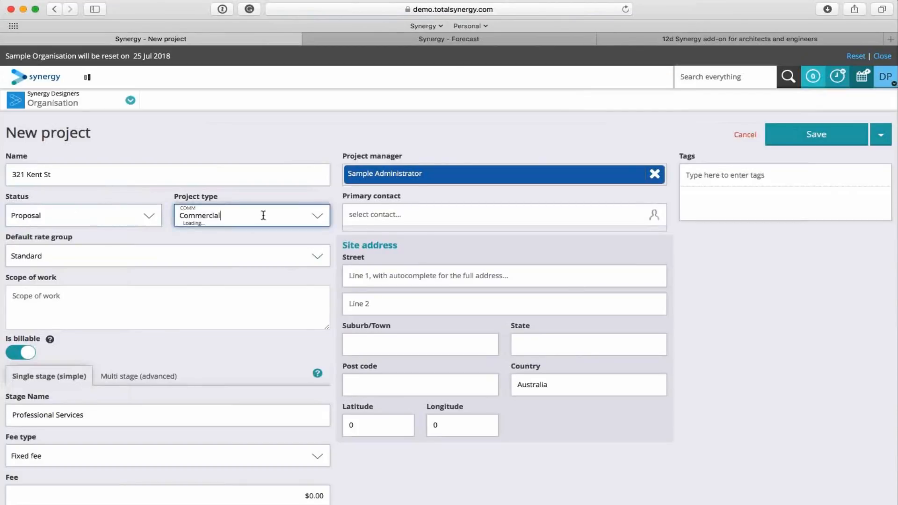
scroll(257, 336, down, 3)
scroll(254, 333, down, 1)
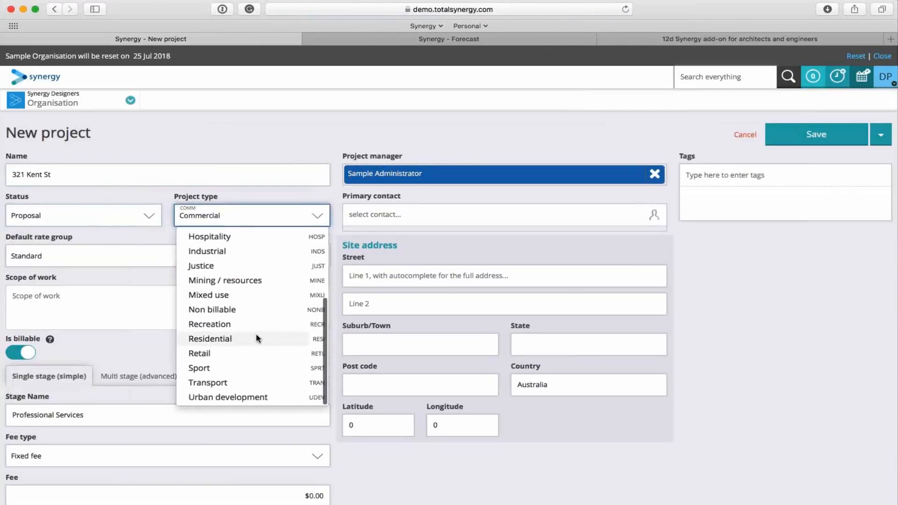
click(230, 340)
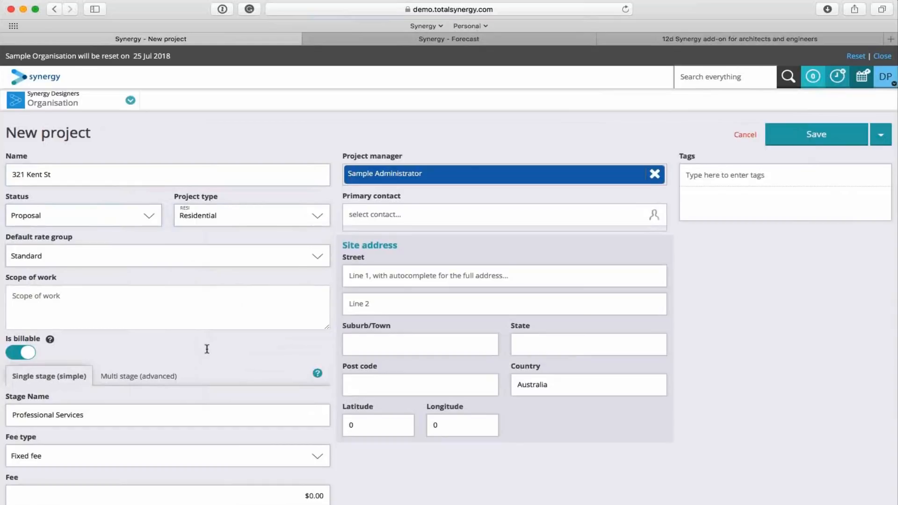
- Check the default rate group options and enter "Small structural eng project" as the scope of work
click(304, 256)
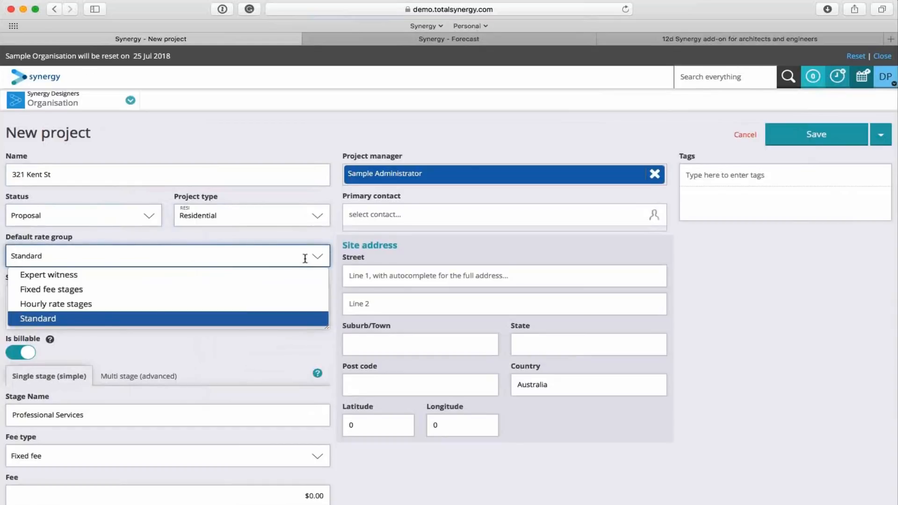
click(306, 235)
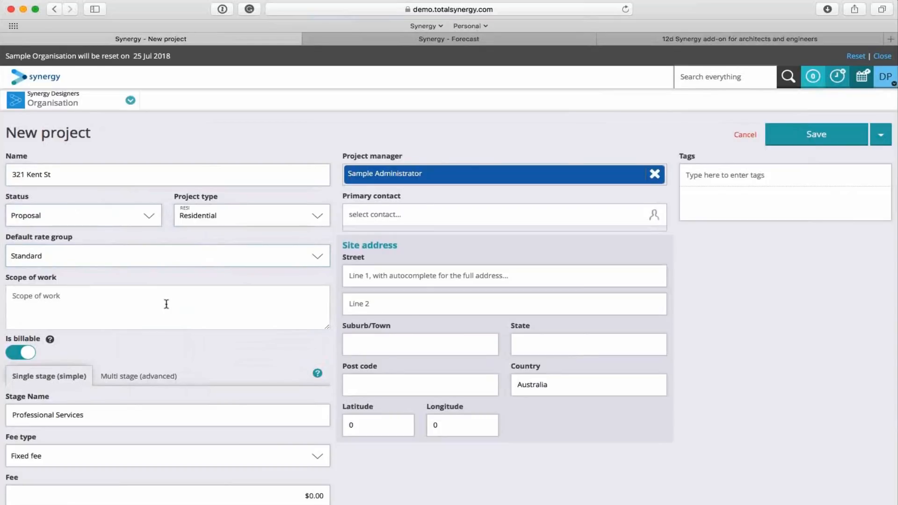
click(171, 304)
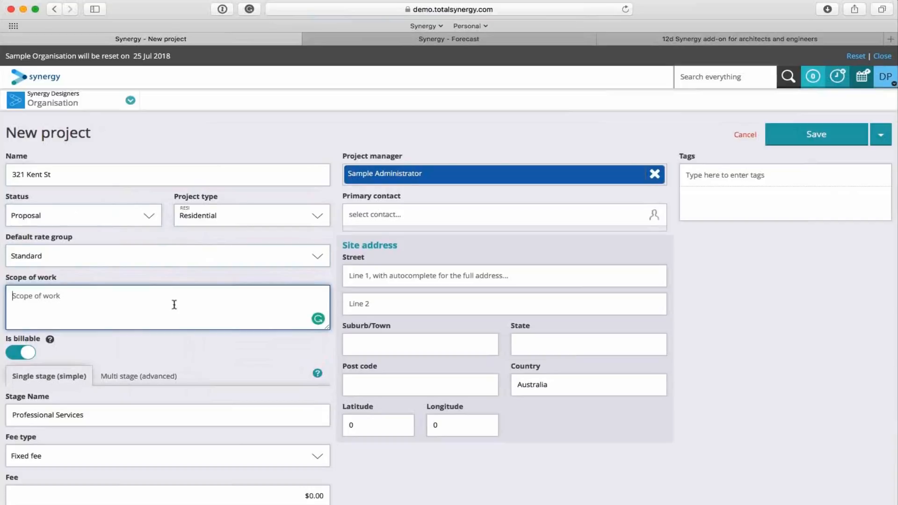
text(Small structural eng project)
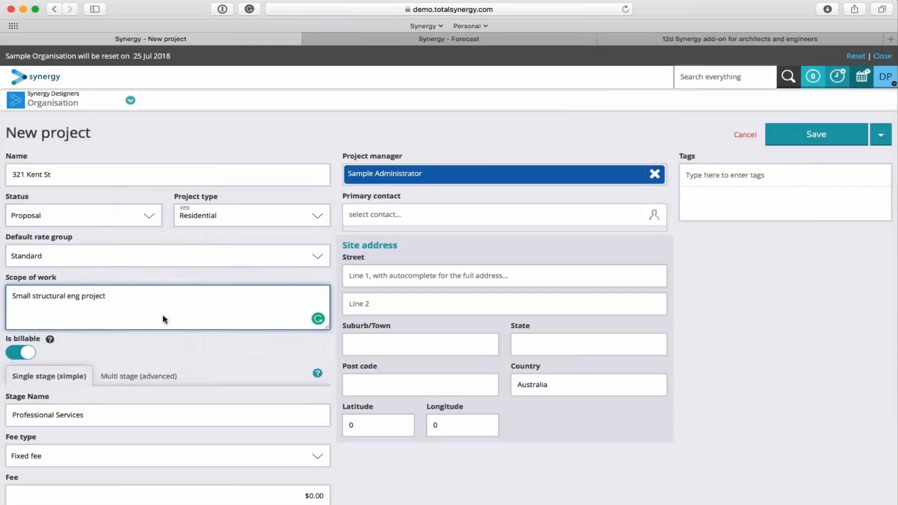
click(133, 339)
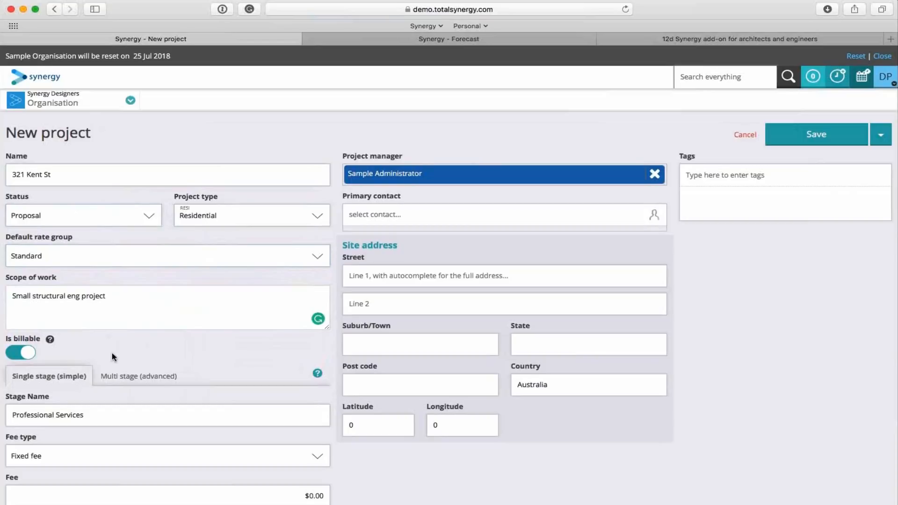
- Make the project multi stage and choose Engineer template as its work breakdown template
click(120, 375)
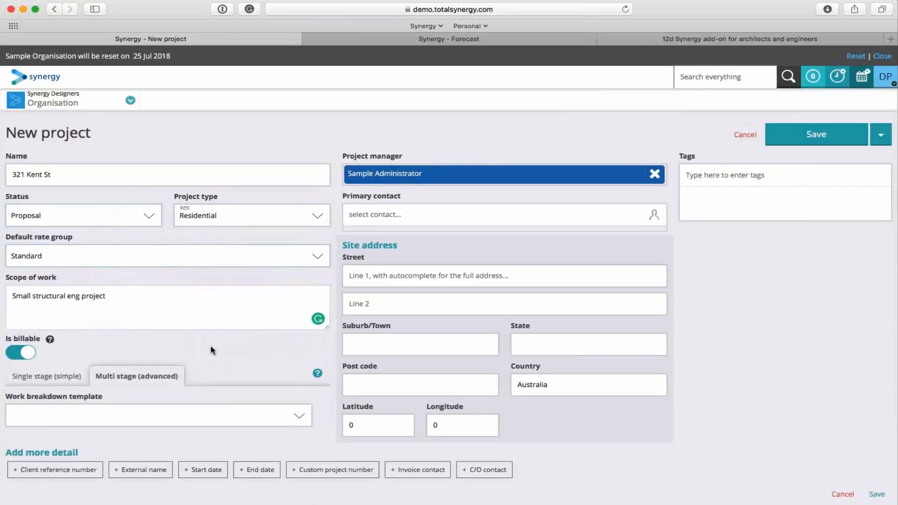
click(275, 415)
click(84, 461)
- Choose the Jones & Turner contact as primary contact and fill the site address from the matching Sydney address suggestion
click(406, 215)
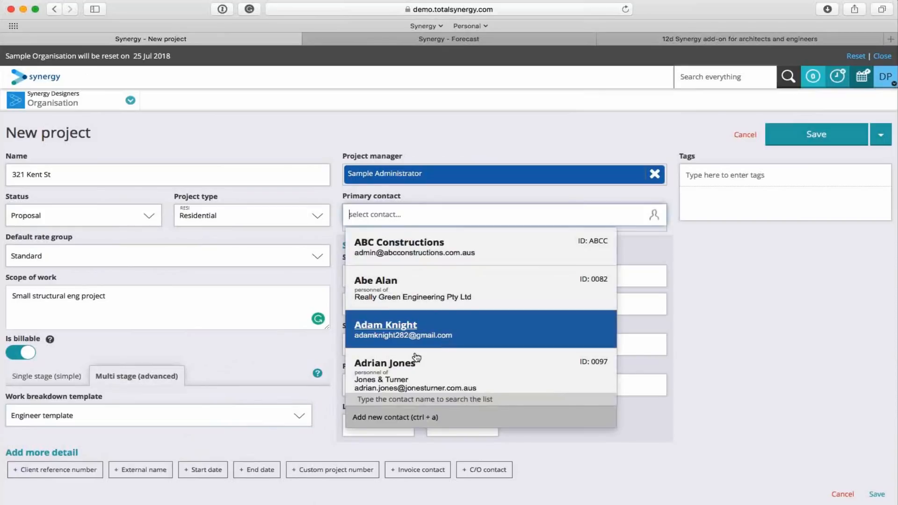
click(418, 379)
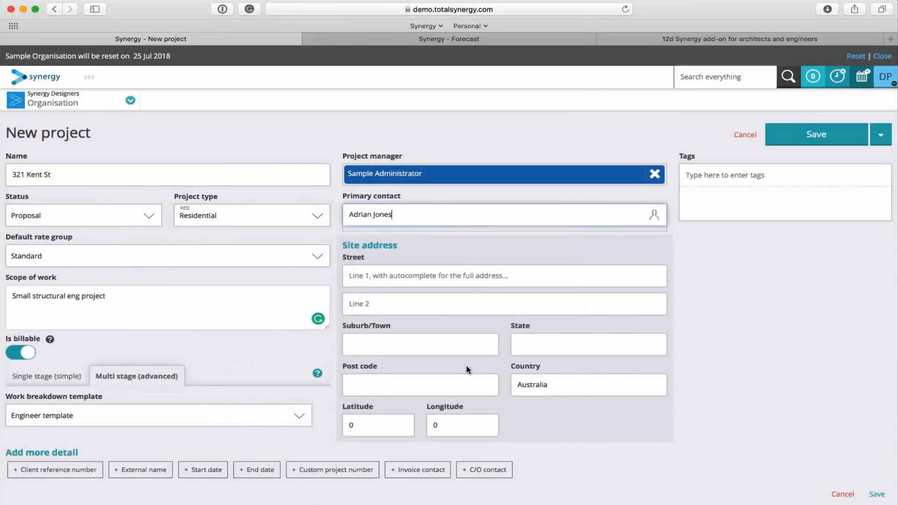
click(395, 268)
text(321 kent)
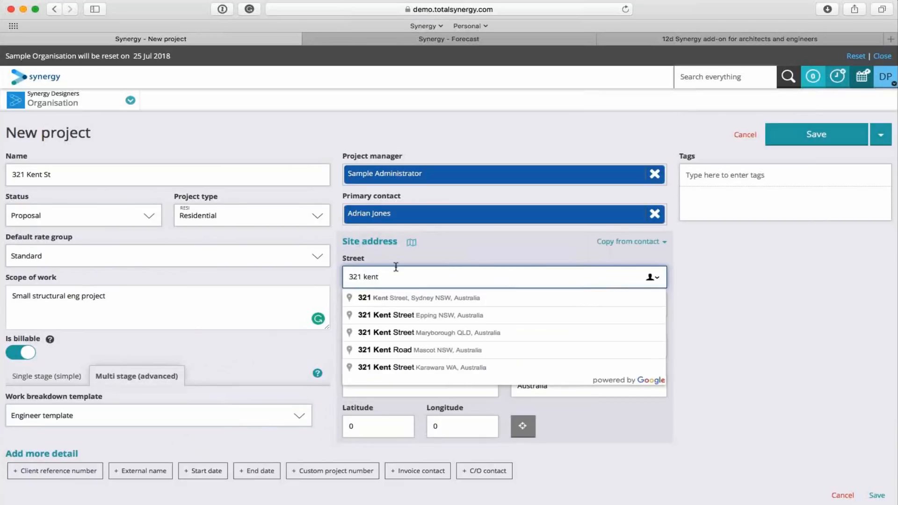
click(400, 299)
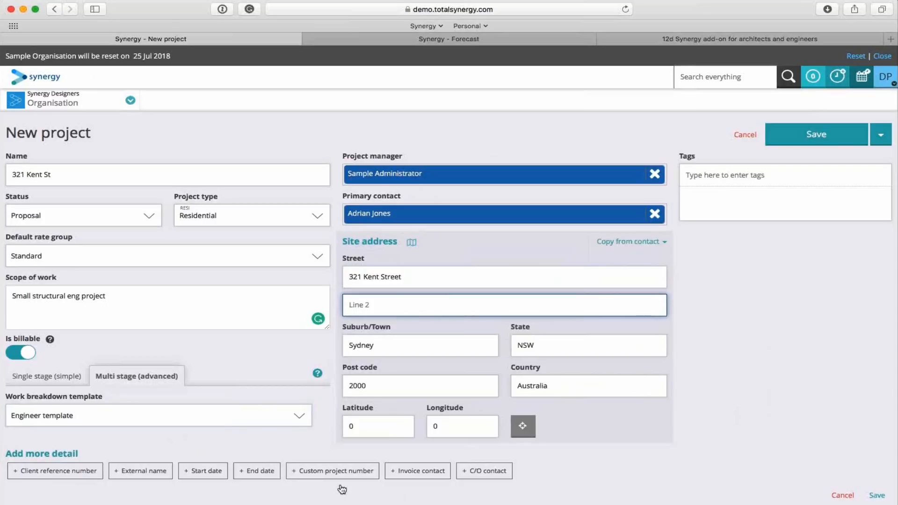
- Add a custom project number, generate its value automatically, and save the new project
click(326, 472)
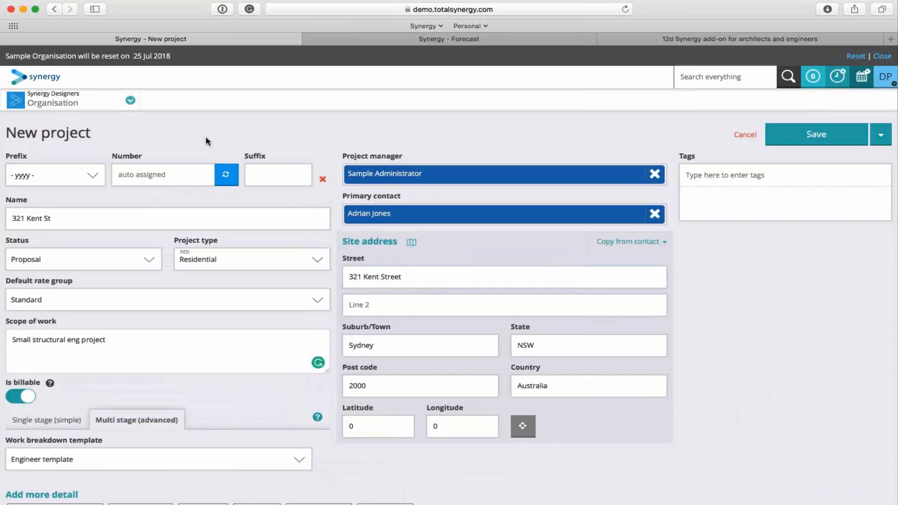
click(225, 175)
click(821, 138)
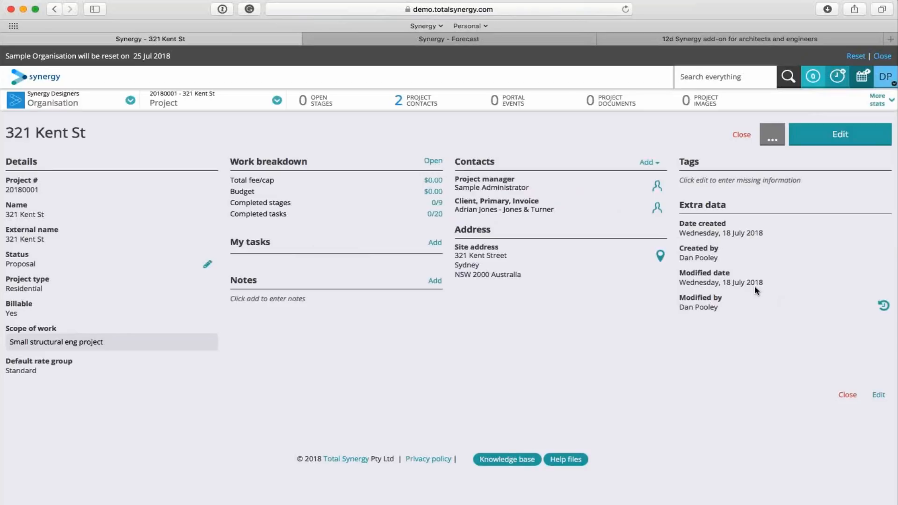
- Add Adventure Park Playgrounds as a project contact, with its named staff member as personnel and the role Consultant
click(647, 164)
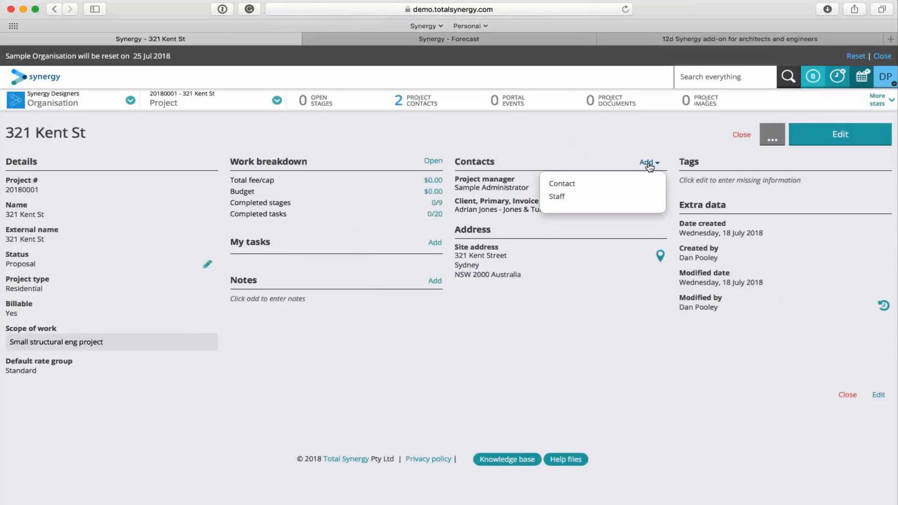
click(593, 185)
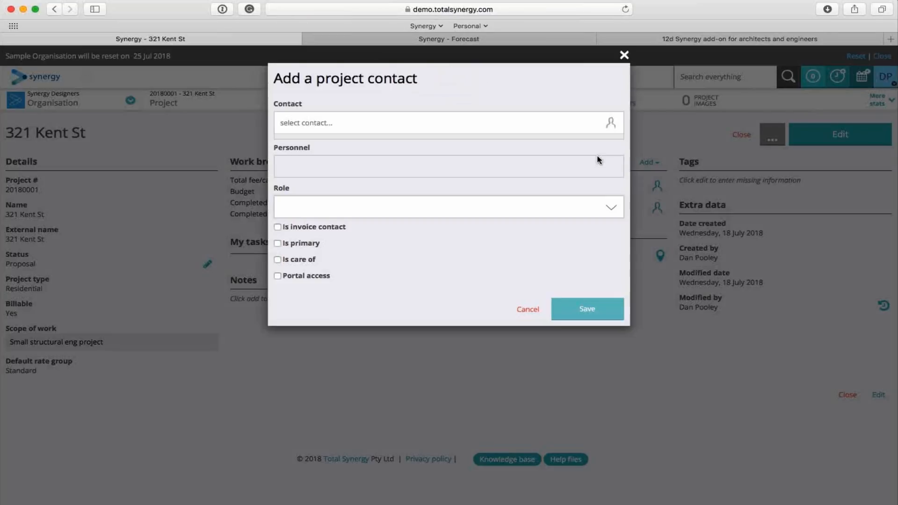
click(306, 123)
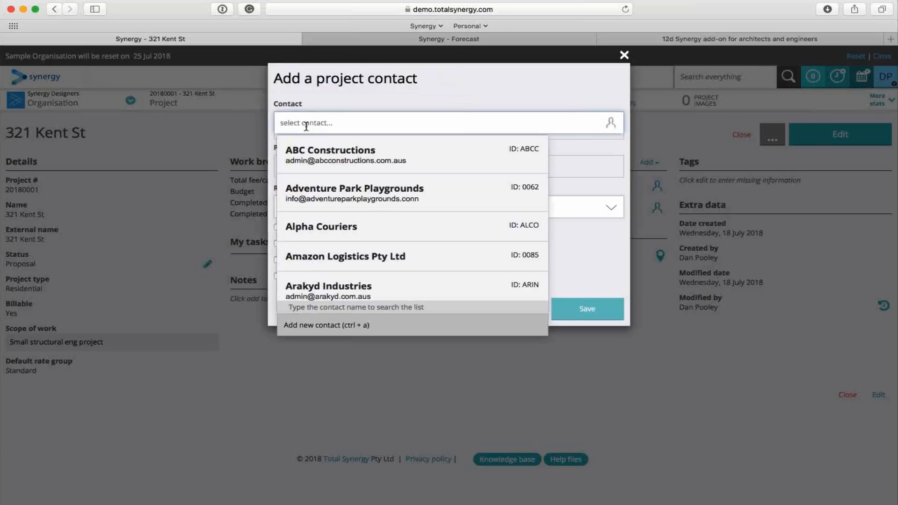
click(340, 196)
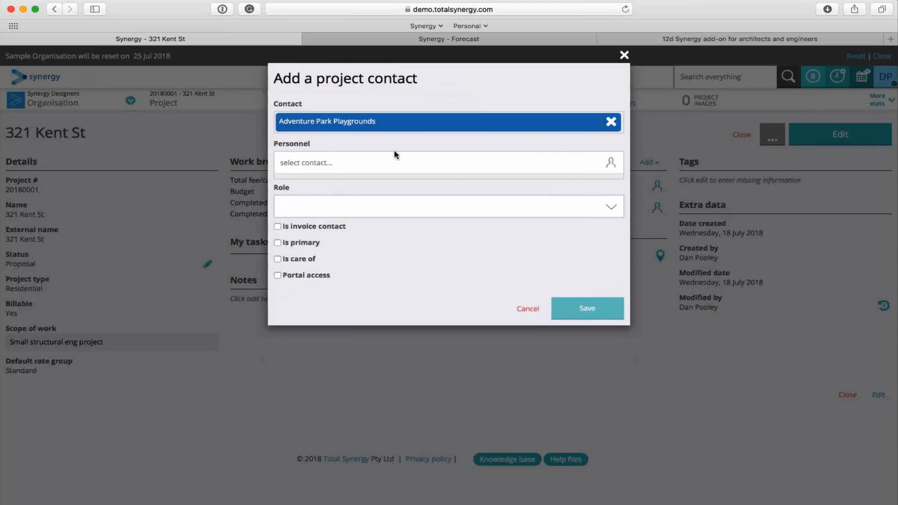
click(326, 163)
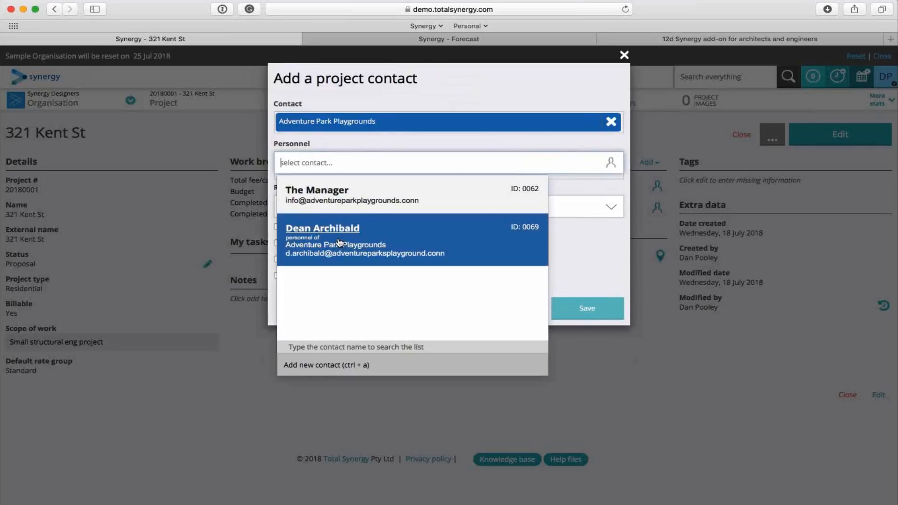
click(311, 232)
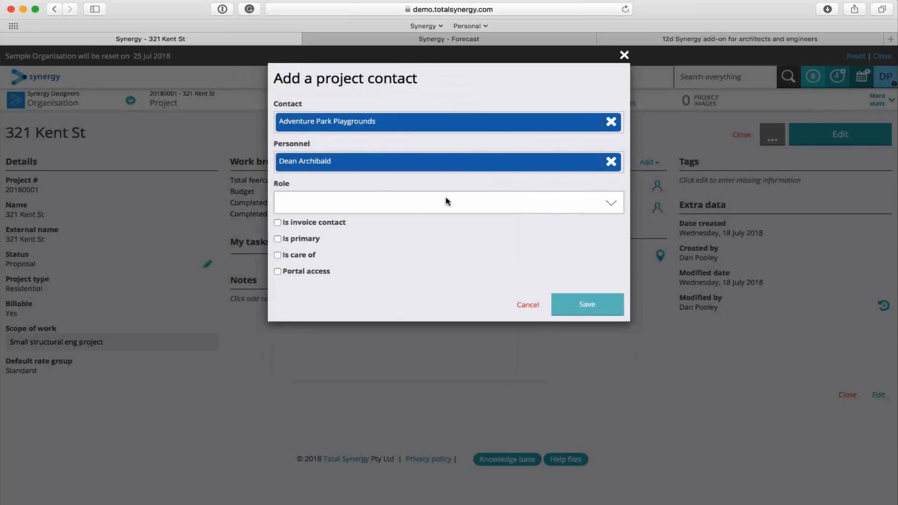
click(422, 198)
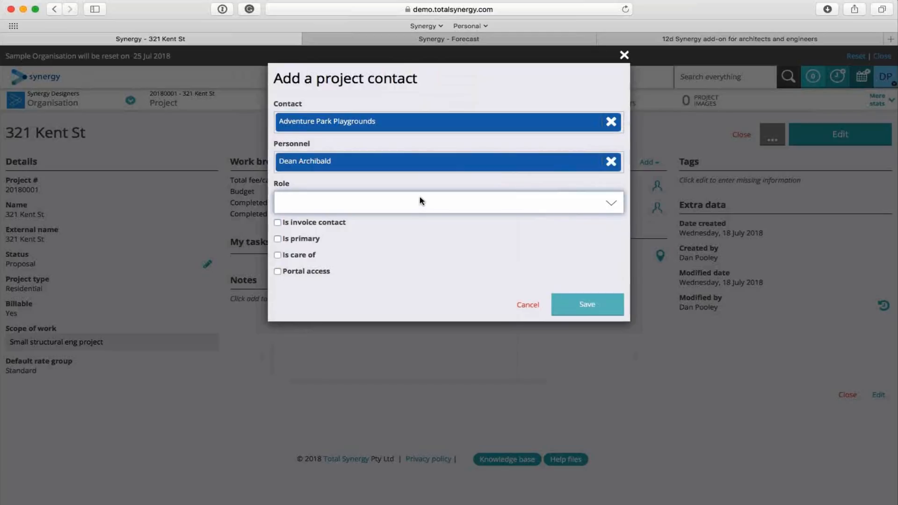
click(376, 297)
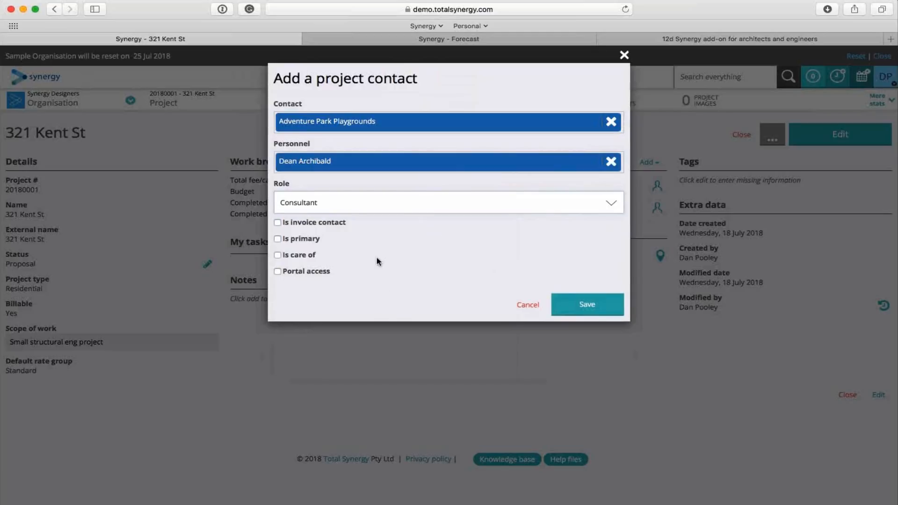
click(585, 305)
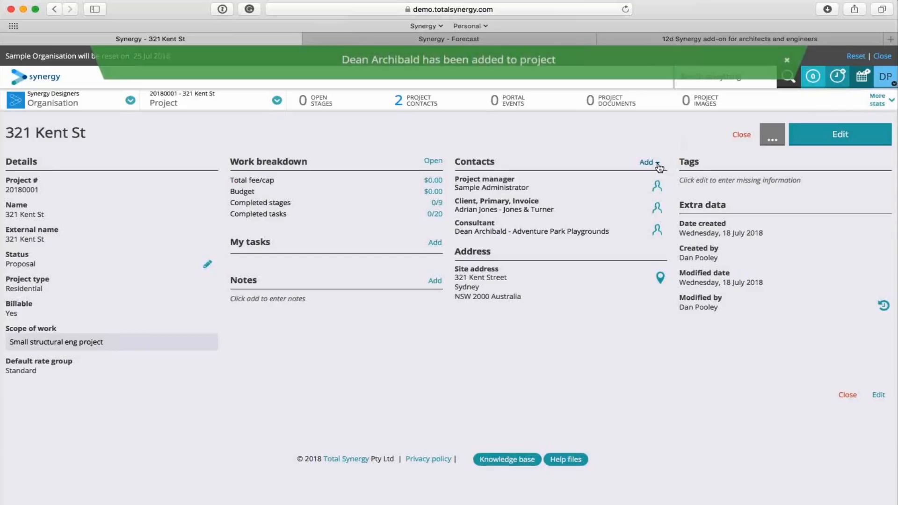
- Add the individual listed directly below Bedrock Council as a project contact, marked as care of, with the role Architect
click(649, 162)
click(603, 183)
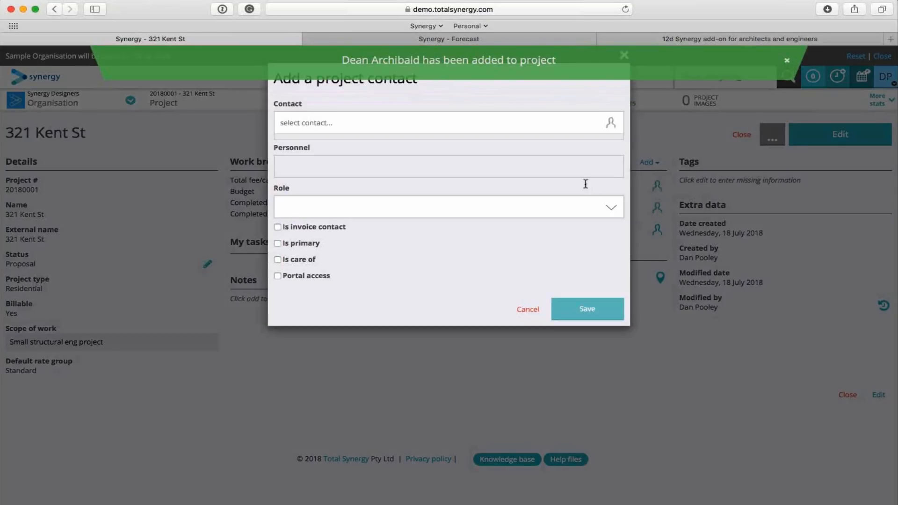
click(368, 125)
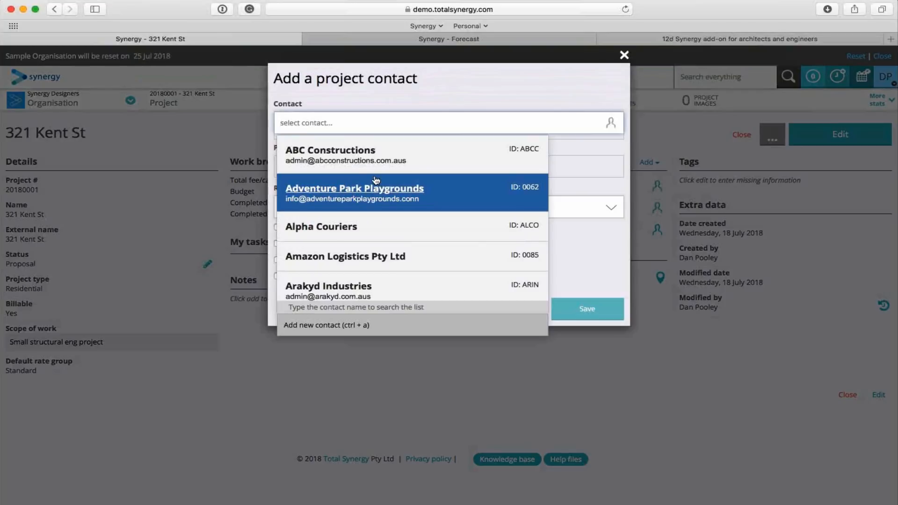
scroll(383, 232, down, 2)
scroll(386, 263, down, 6)
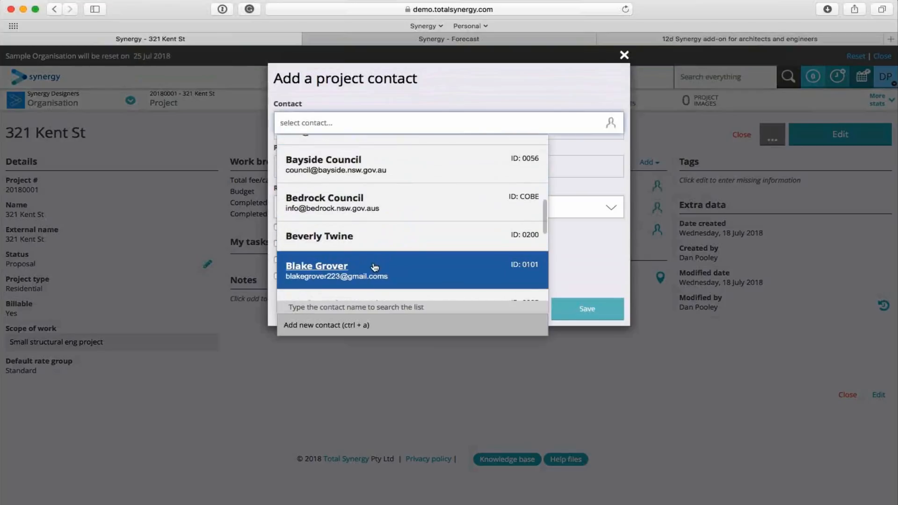
click(306, 239)
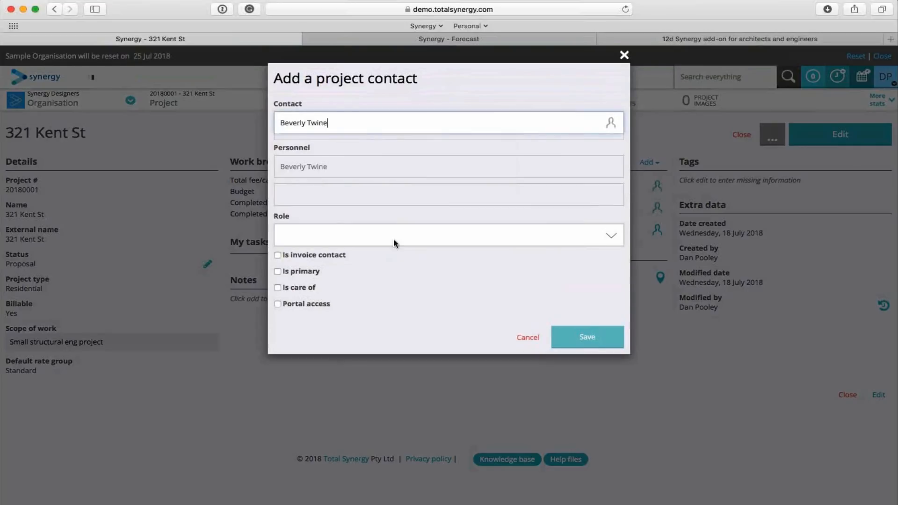
click(278, 256)
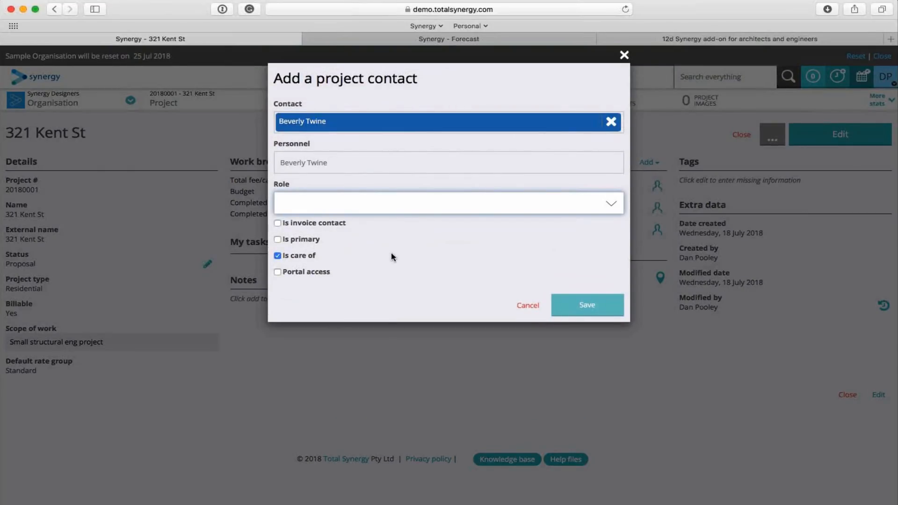
click(377, 210)
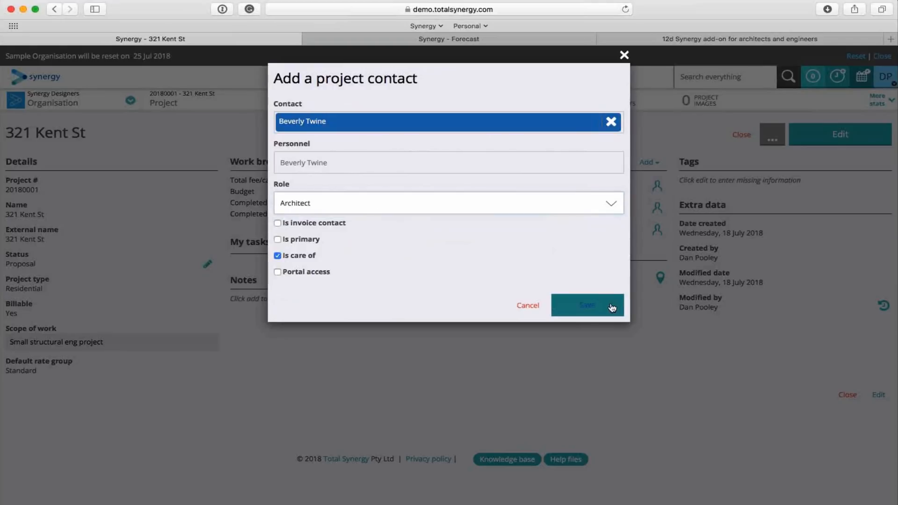
click(591, 306)
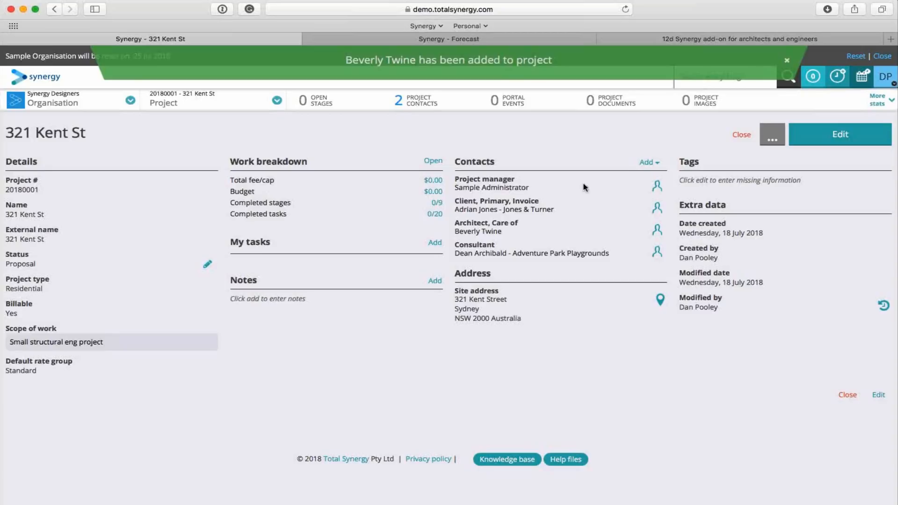
click(646, 162)
click(618, 196)
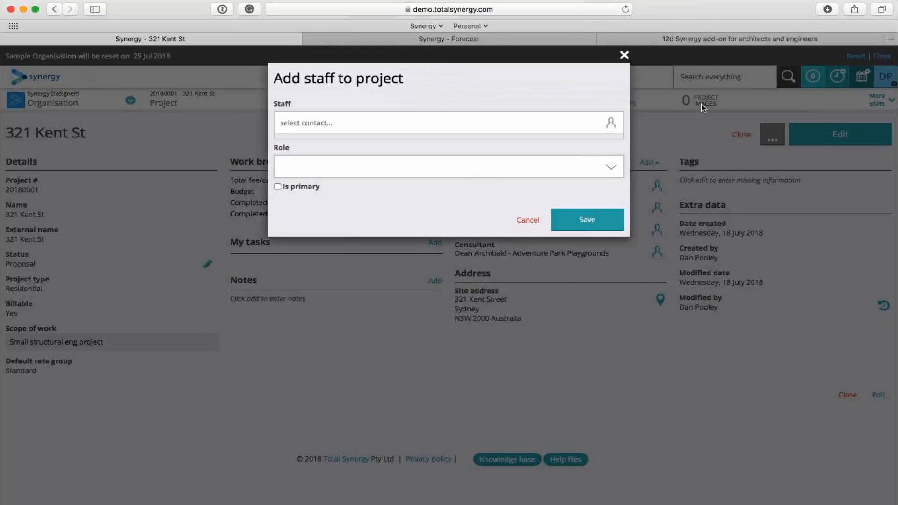
click(623, 54)
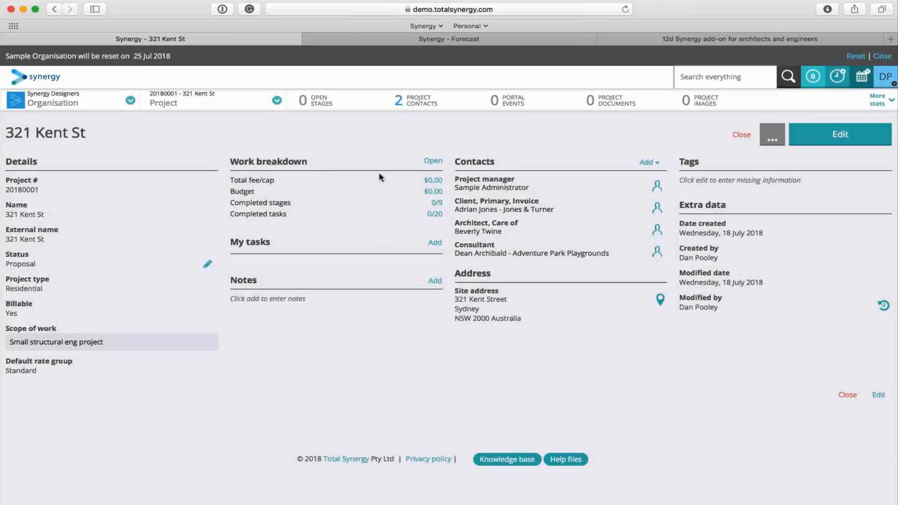
- Open the 321 Kent St project's work breakdown and expand the Schematic Design stage to show its tasks
click(433, 161)
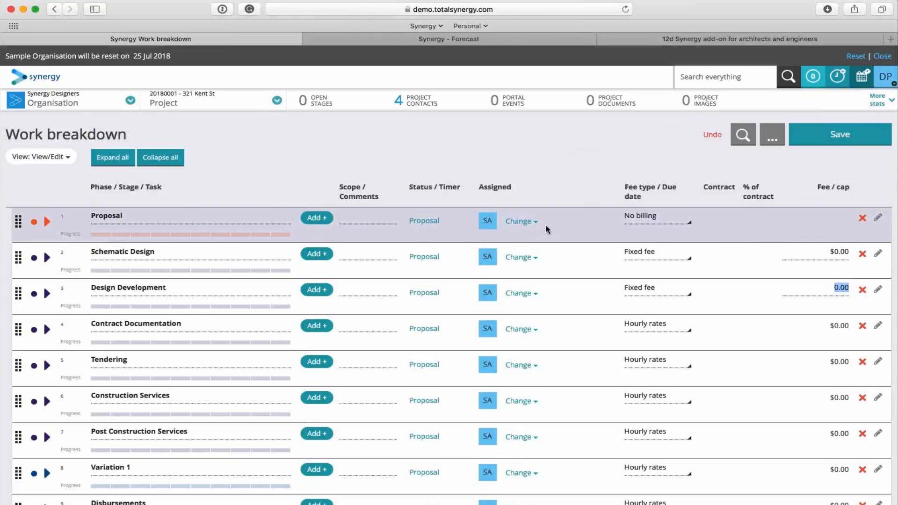
click(565, 185)
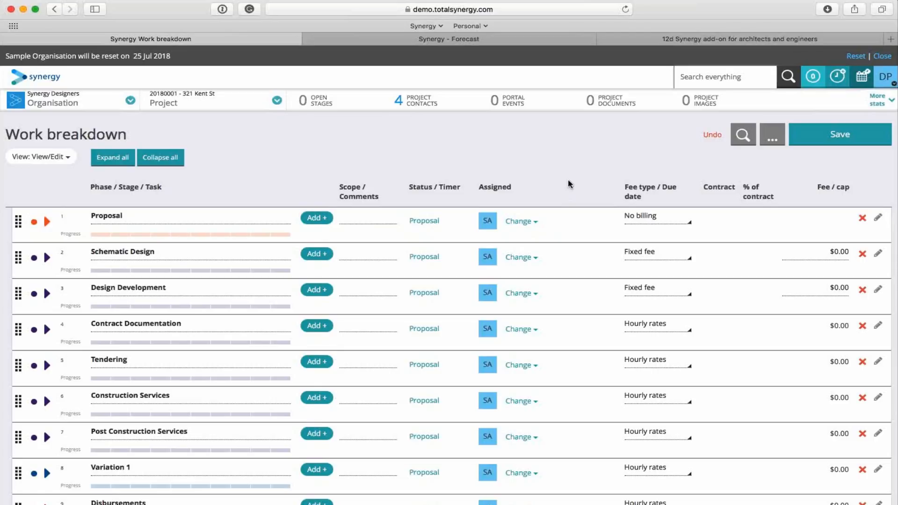
scroll(567, 182, down, 2)
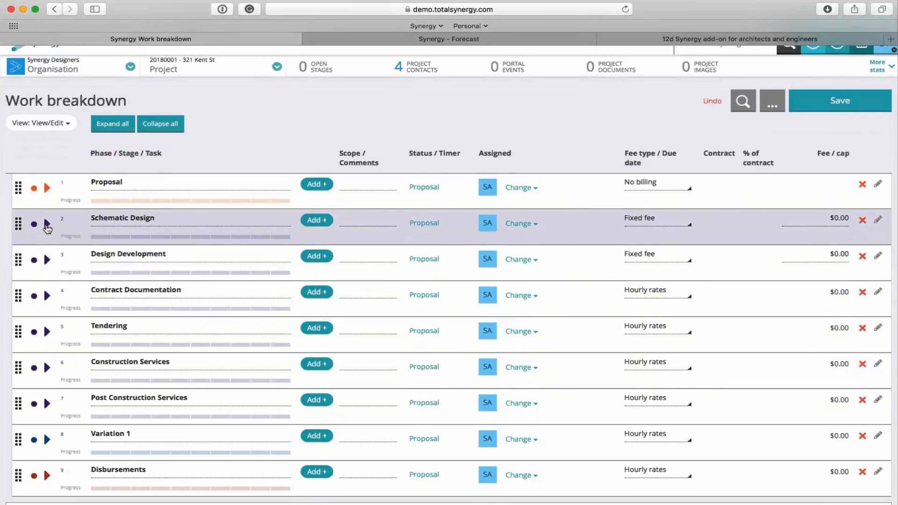
click(47, 224)
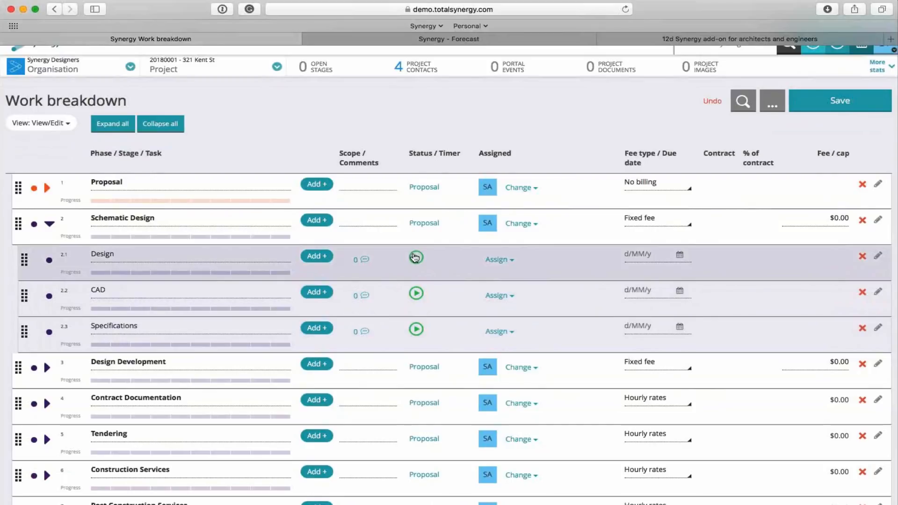
- Assign the Sample Administrator to the Design, CAD and Specifications tasks of the Schematic Design stage
click(508, 260)
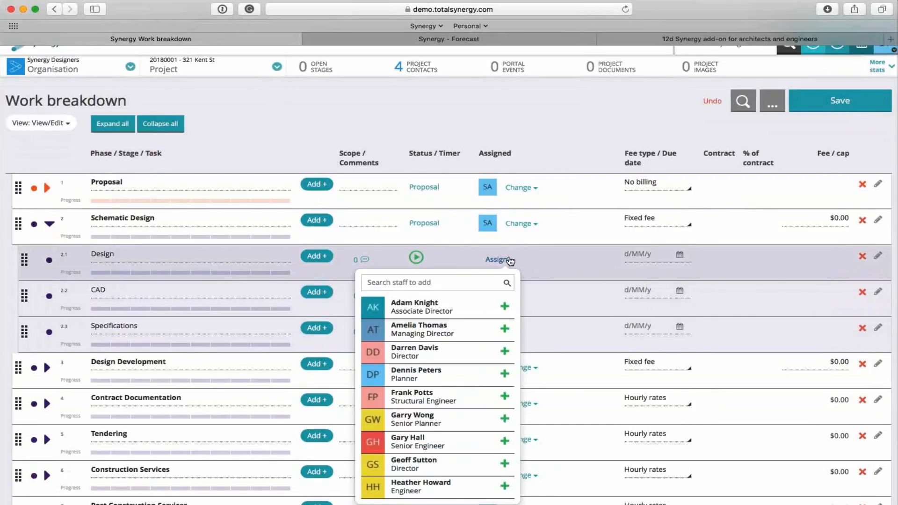
scroll(437, 374, down, 10)
click(504, 439)
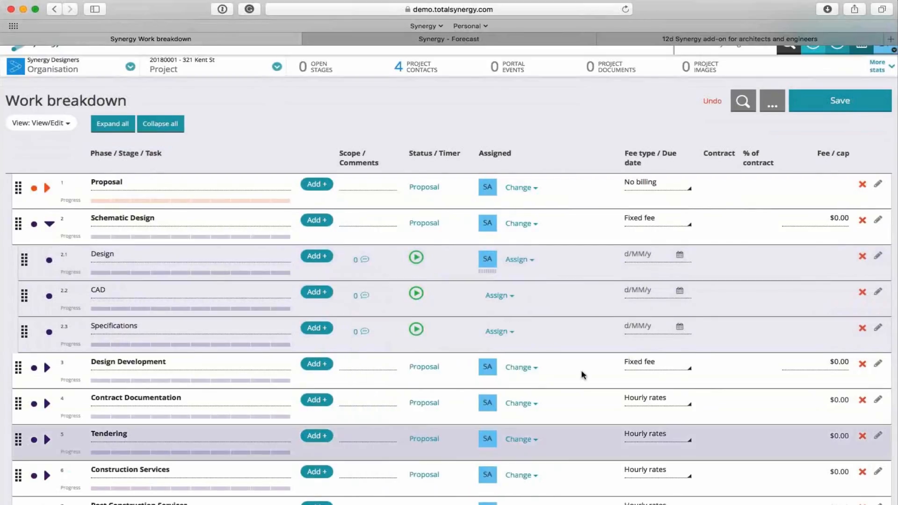
click(497, 299)
scroll(481, 425, down, 10)
click(504, 465)
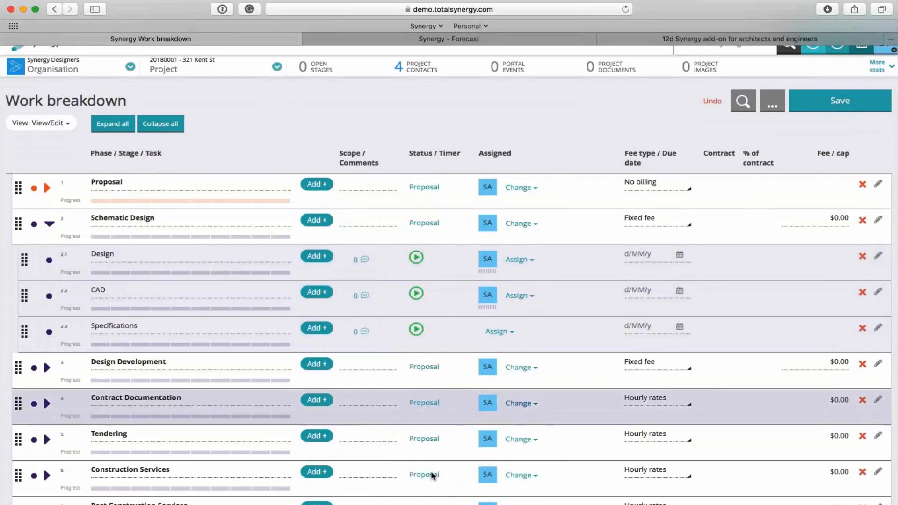
click(498, 333)
scroll(468, 421, down, 10)
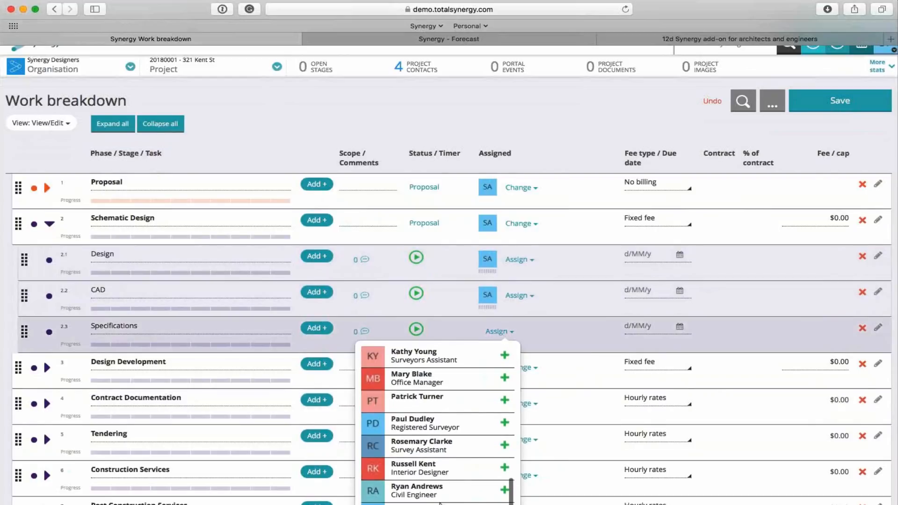
click(505, 468)
- Set due dates of 19/07/2018 for Design, 20/07/2018 for CAD and 22/07/2018 for Specifications, and save the work breakdown
click(638, 253)
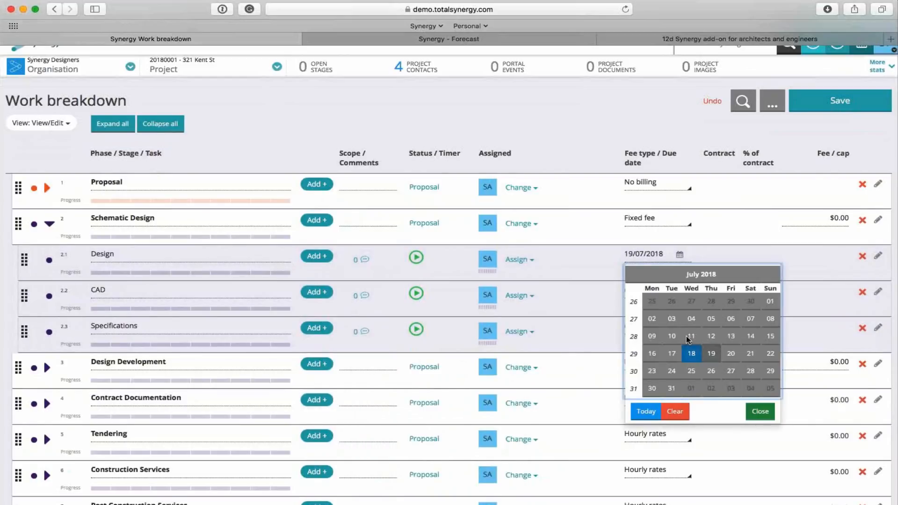
click(711, 353)
click(653, 291)
click(729, 388)
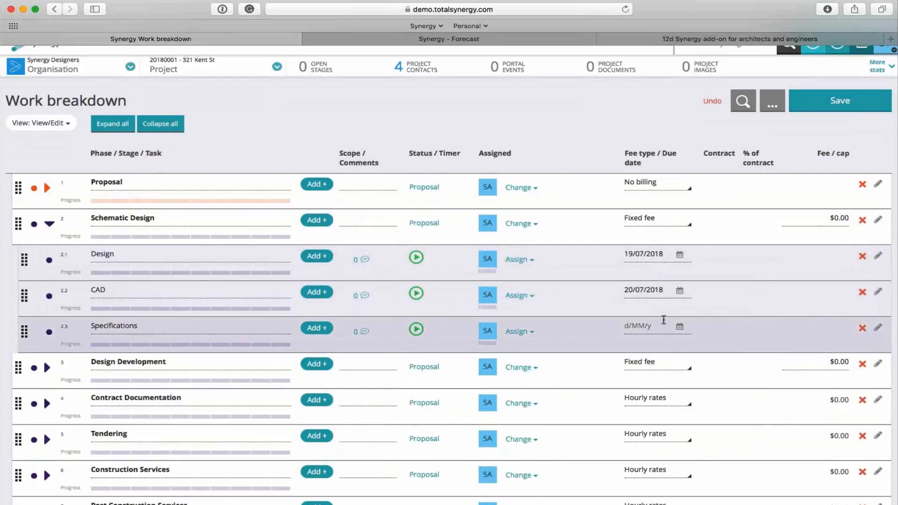
click(664, 326)
click(772, 425)
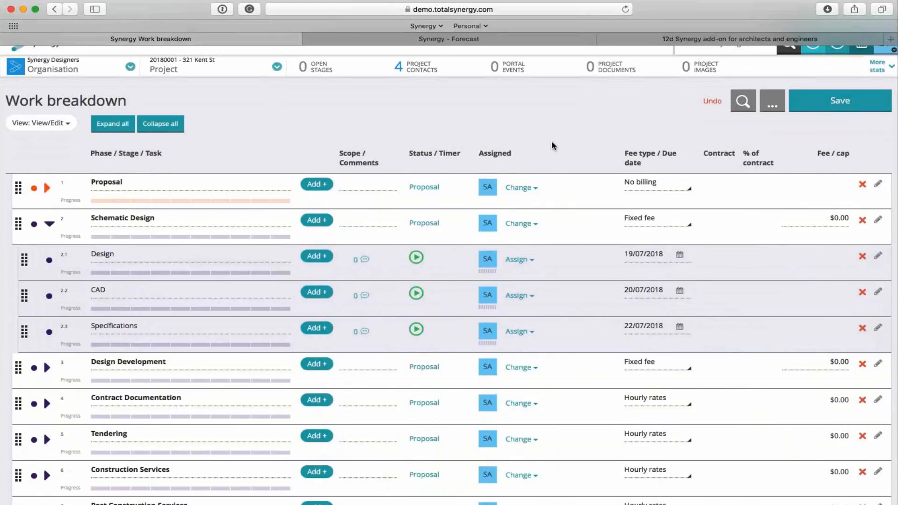
click(806, 104)
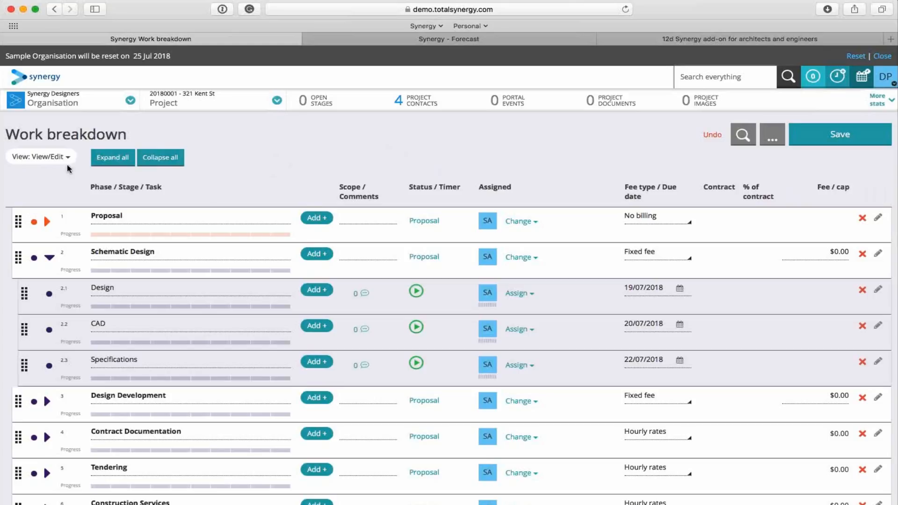
- In the project's Budget view, set the Schematic Design units to 16 for Design, 18 for CAD and 10 for Specifications
click(67, 159)
click(41, 230)
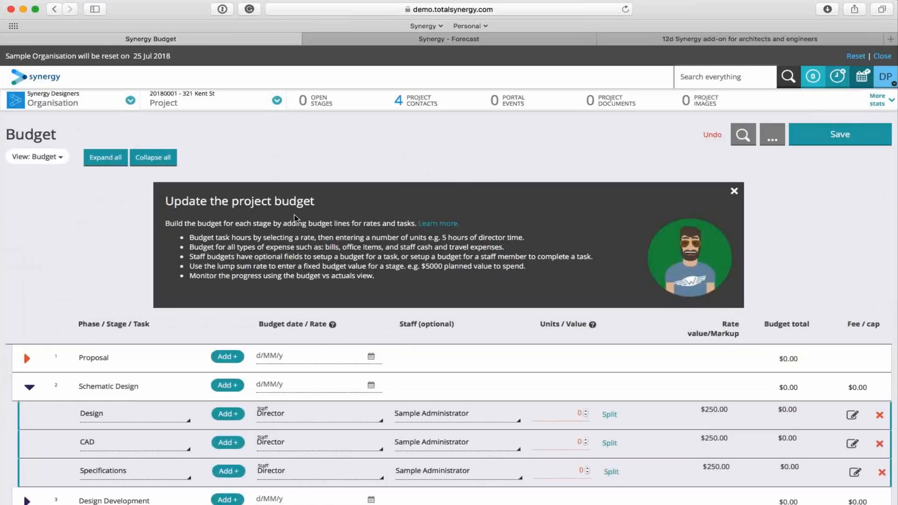
scroll(294, 214, down, 5)
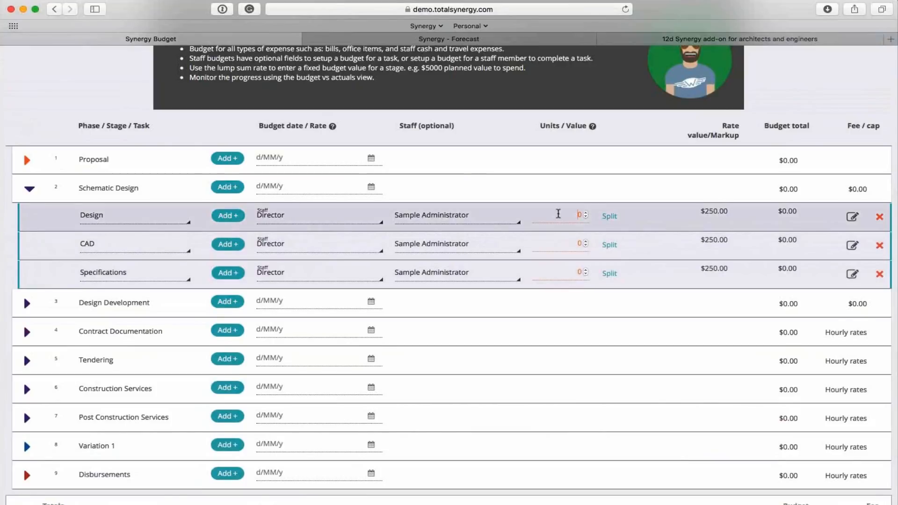
drag(565, 214, 611, 216)
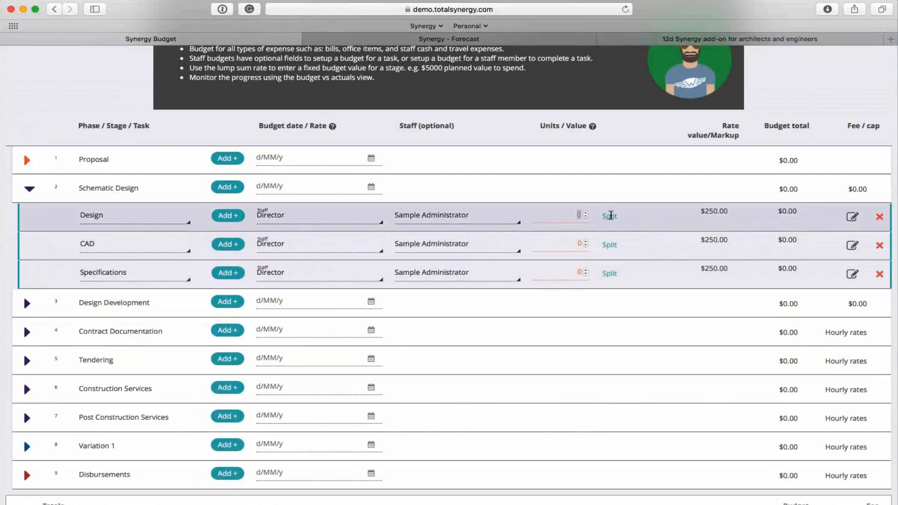
text(16)
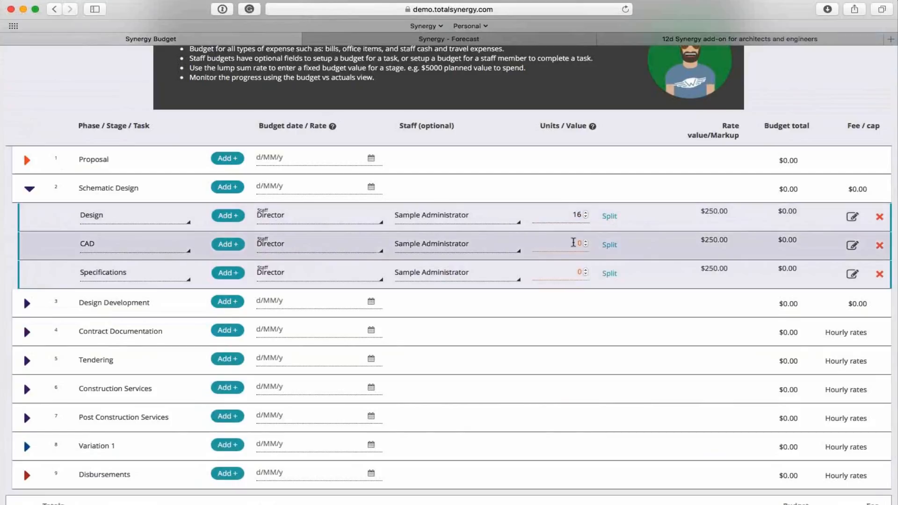
click(576, 242)
drag(576, 242, 593, 243)
text(18)
click(569, 274)
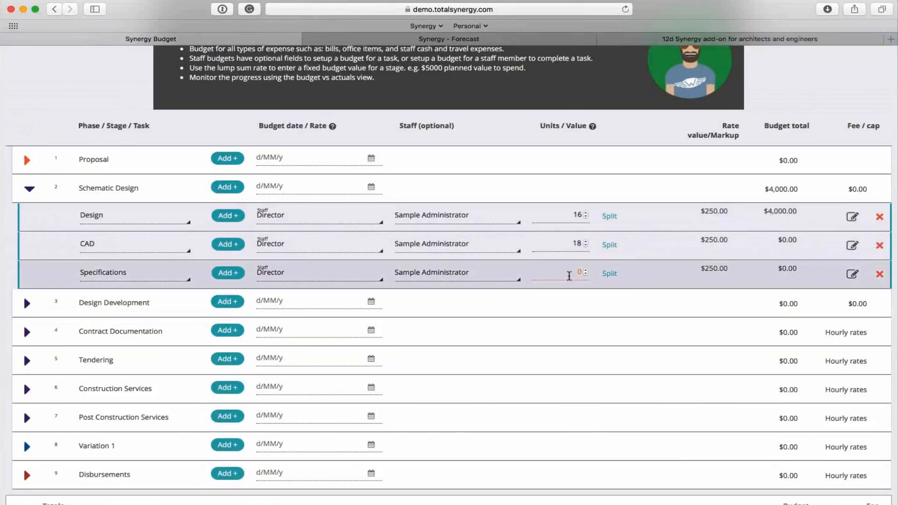
drag(569, 275, 572, 275)
text(10)
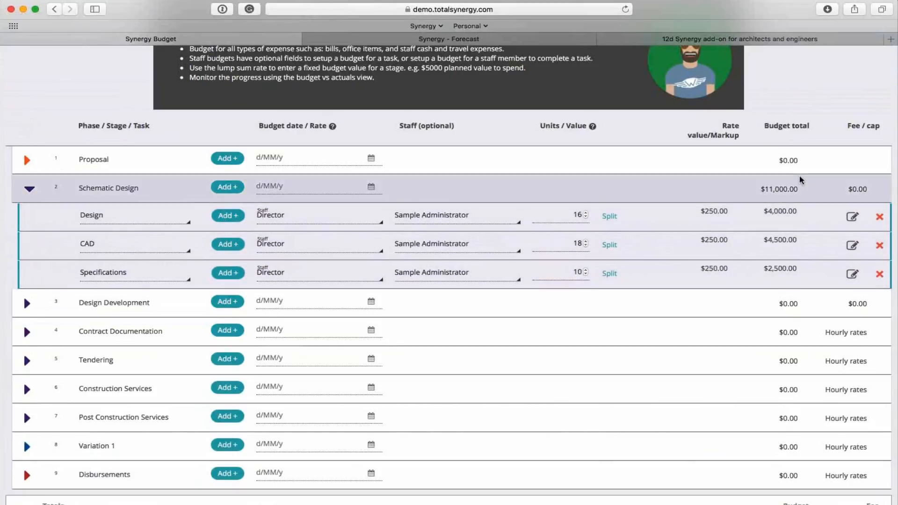
- Check the Schematic Design stage's budget total against its fee and save the project budget
drag(765, 190, 870, 188)
click(870, 186)
drag(762, 189, 797, 188)
click(798, 191)
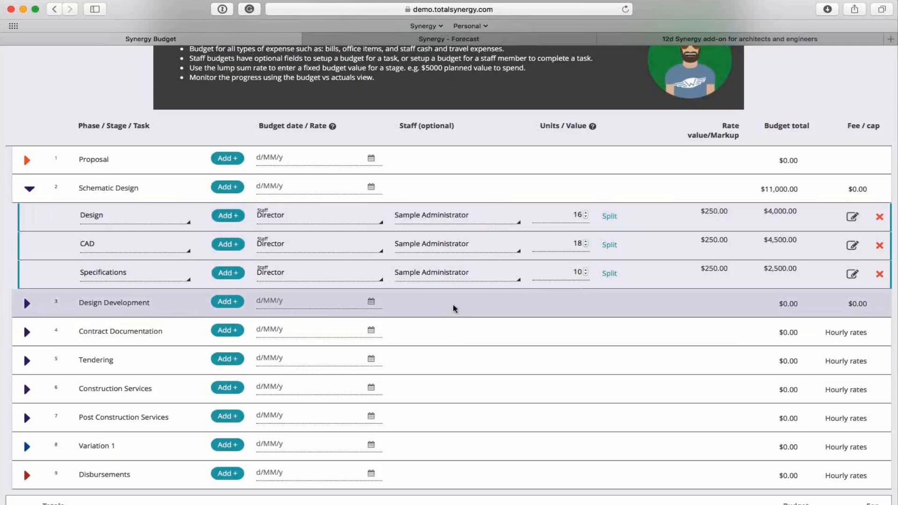
scroll(659, 268, up, 3)
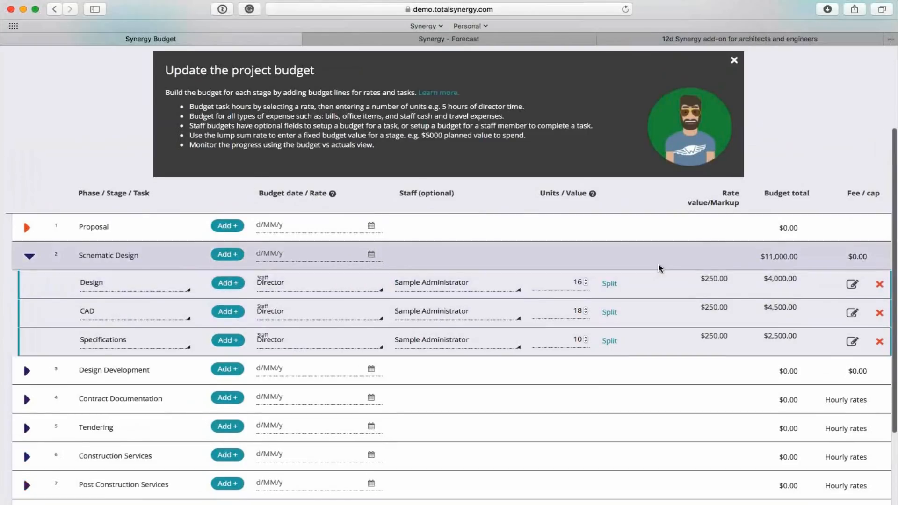
scroll(659, 268, up, 1)
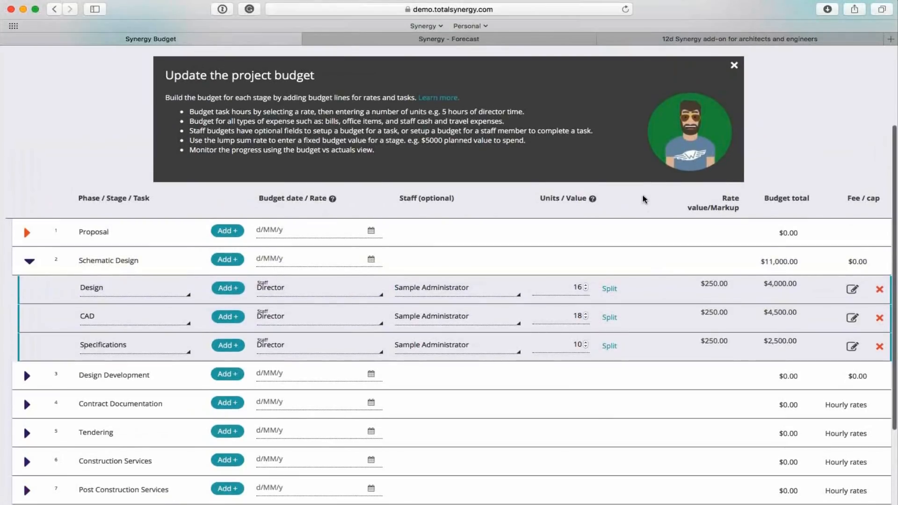
scroll(643, 199, up, 1)
scroll(642, 199, up, 2)
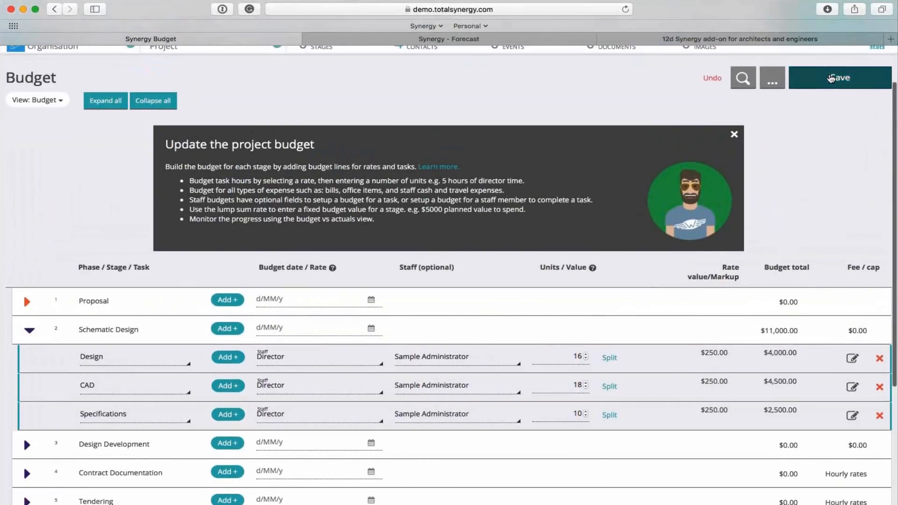
click(830, 79)
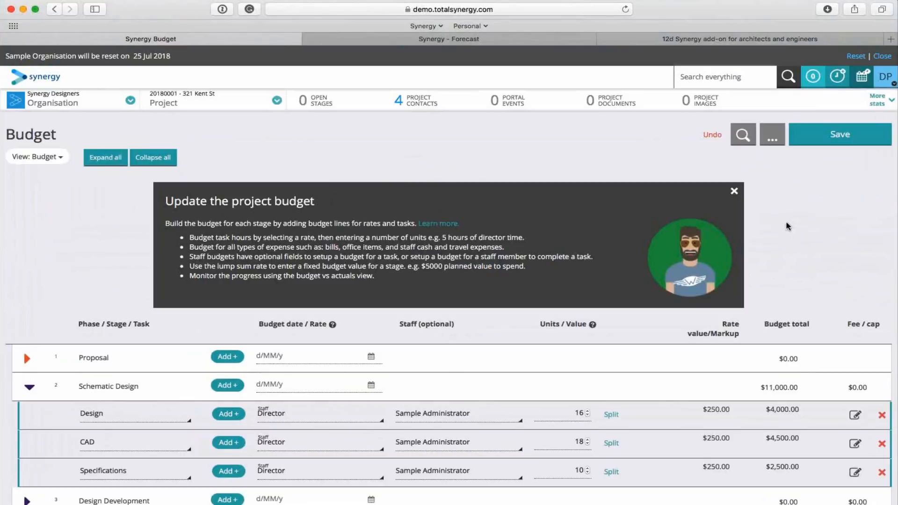
click(780, 143)
click(806, 182)
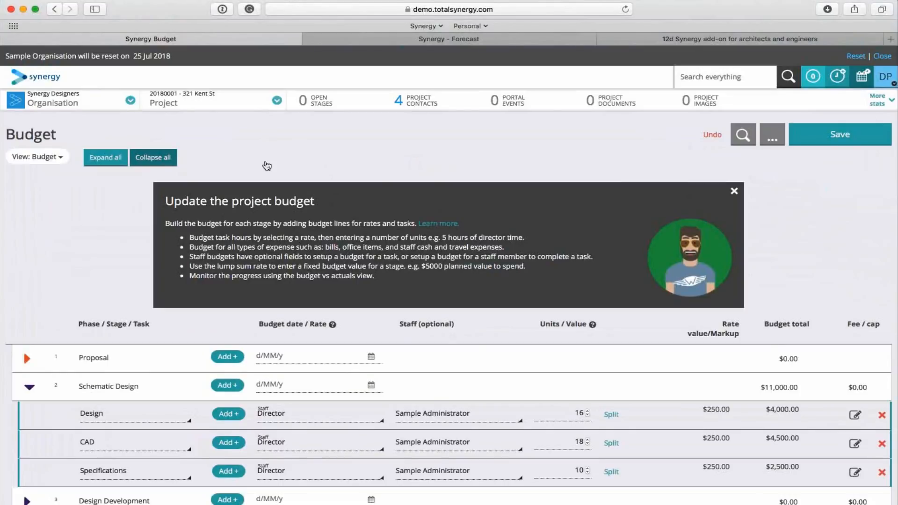
- Return to the View/Edit work breakdown and change the status of the project and all its stages to Active
click(46, 157)
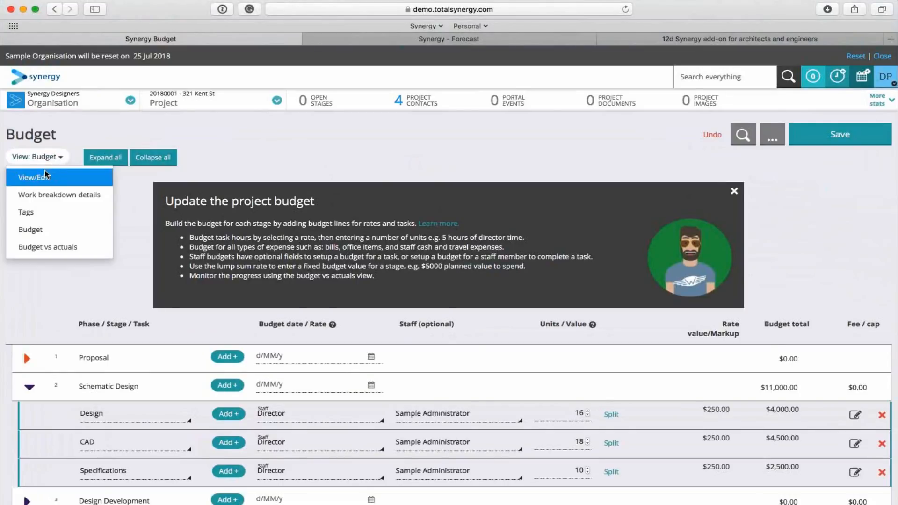
click(44, 170)
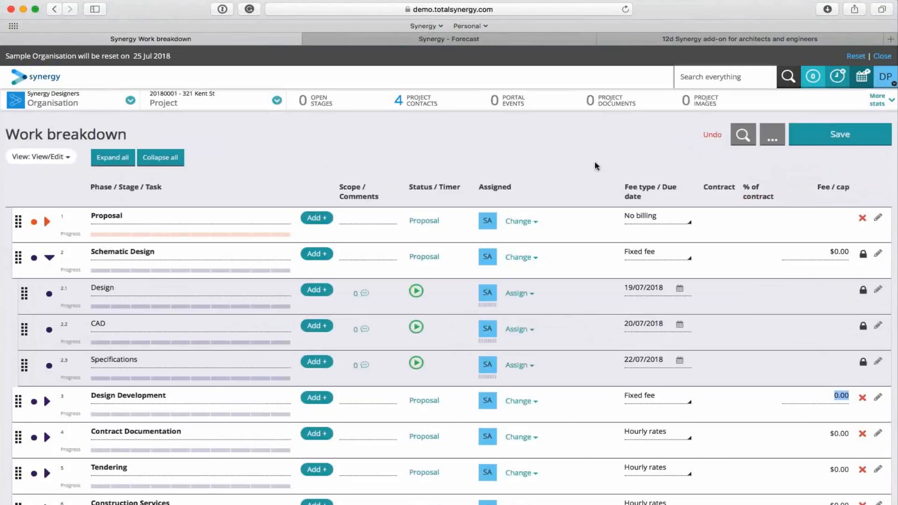
click(772, 135)
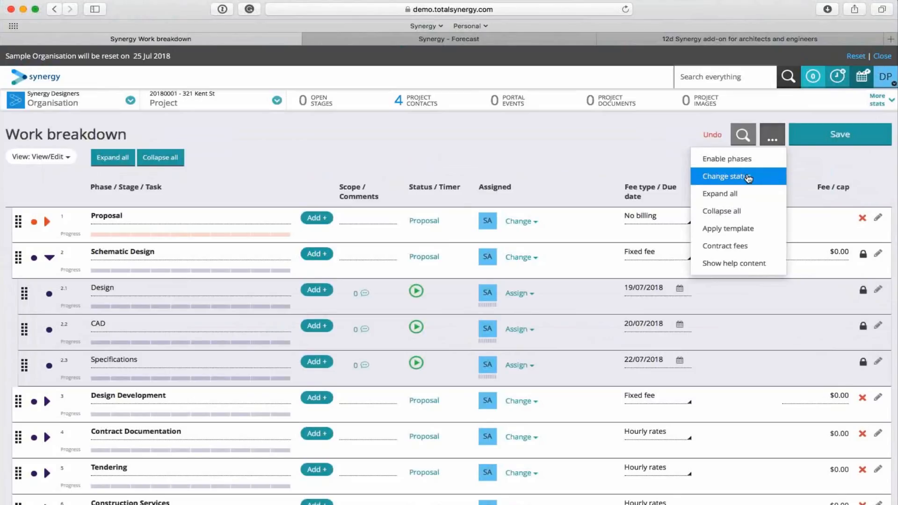
click(748, 177)
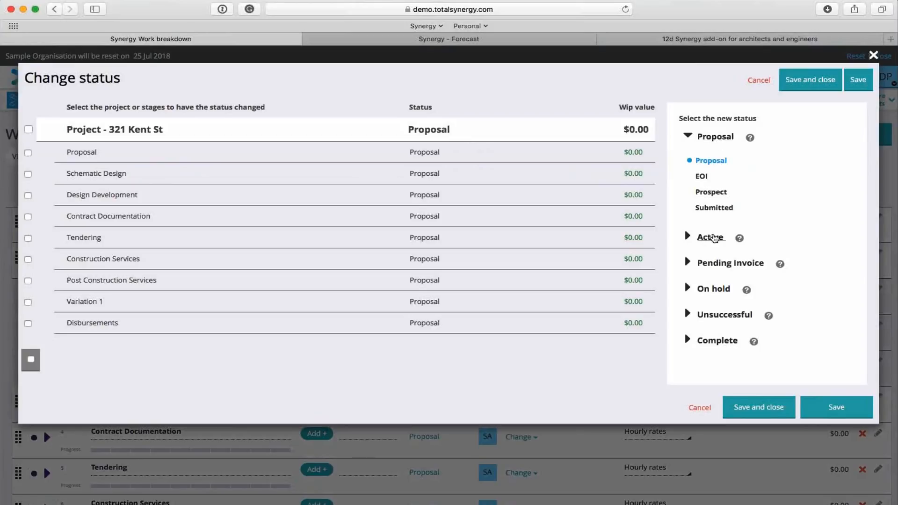
click(710, 238)
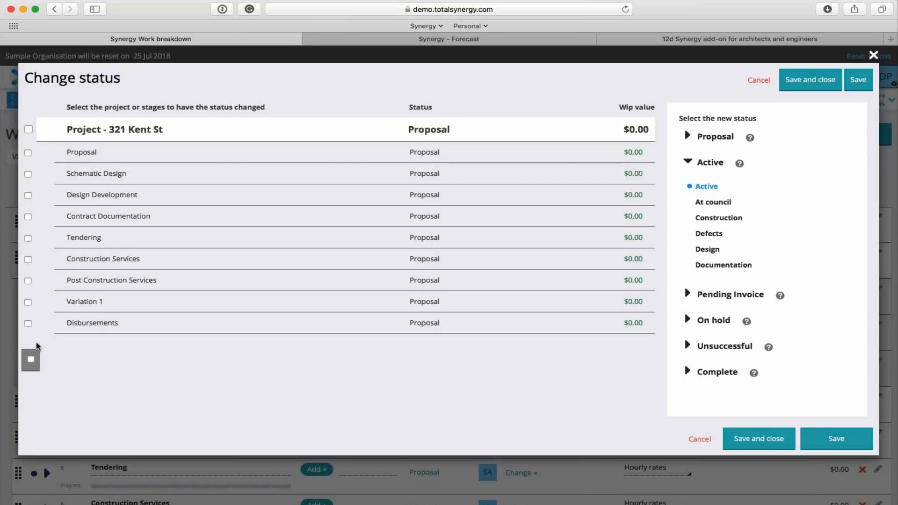
click(31, 359)
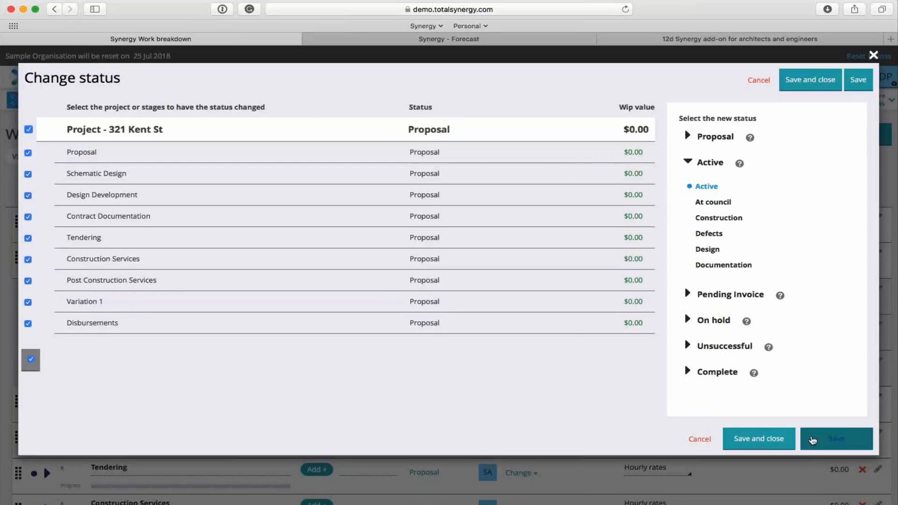
click(830, 442)
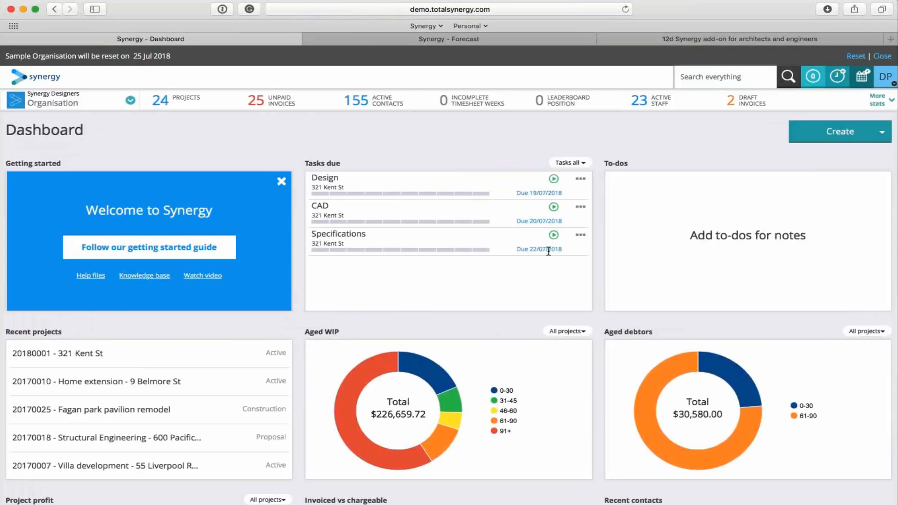
click(580, 162)
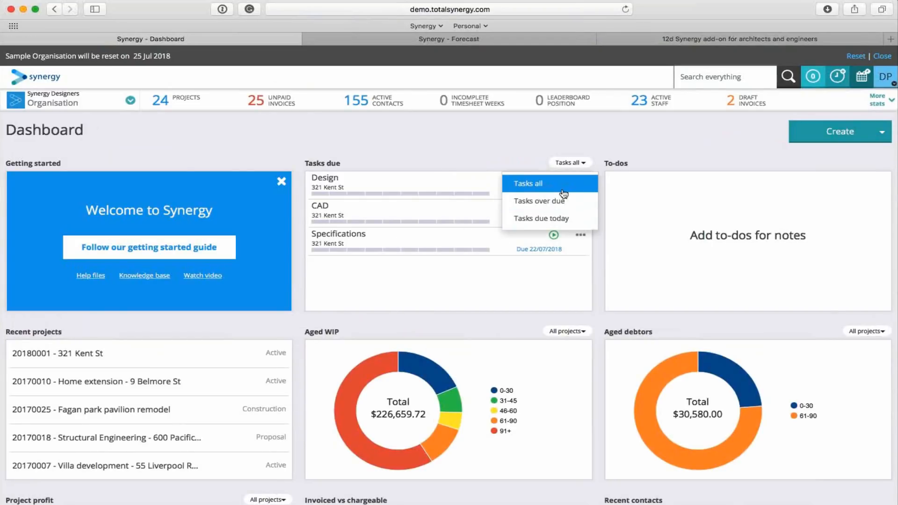
click(505, 162)
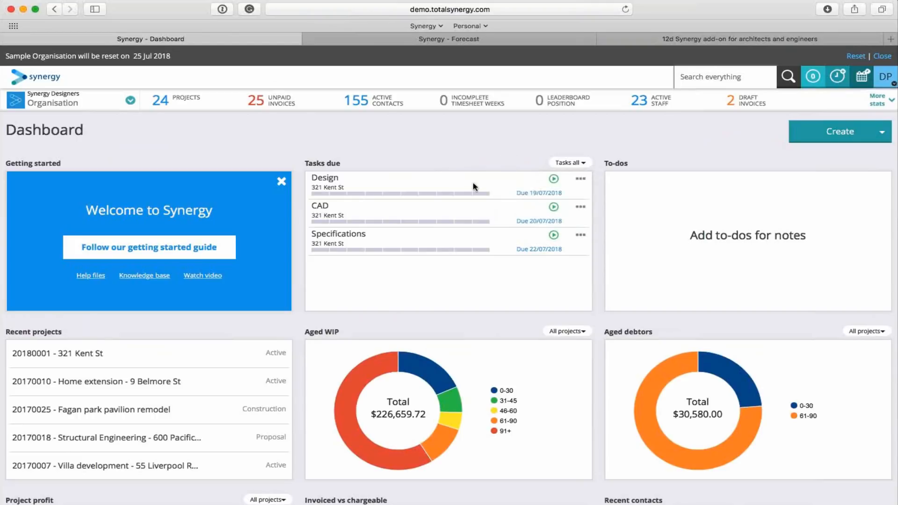
click(553, 179)
click(580, 207)
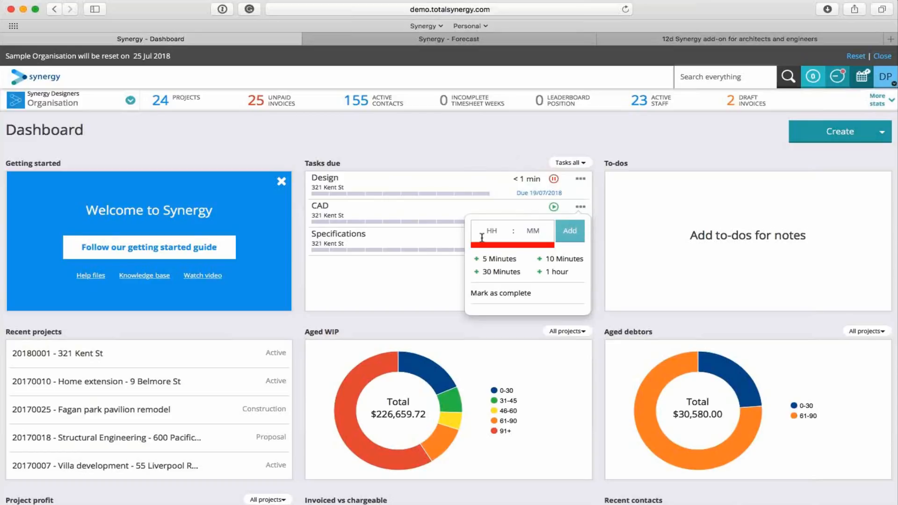
text(2)
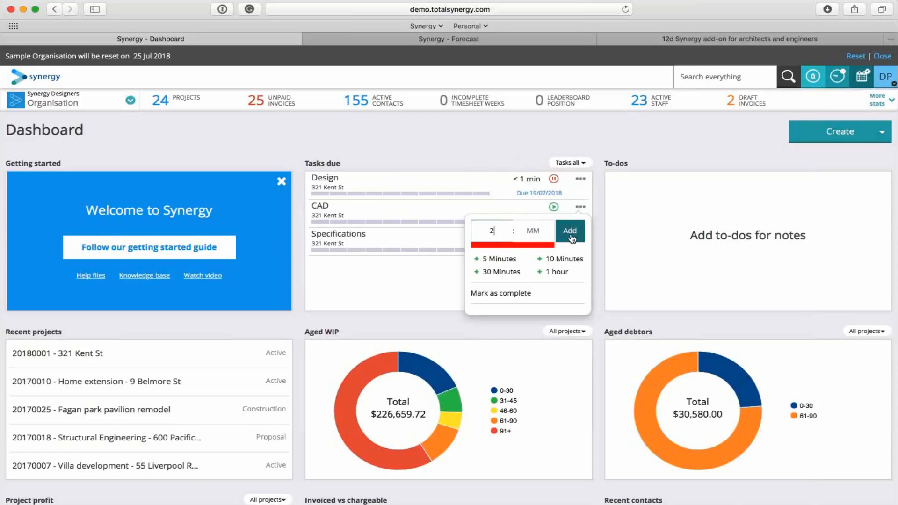
click(569, 241)
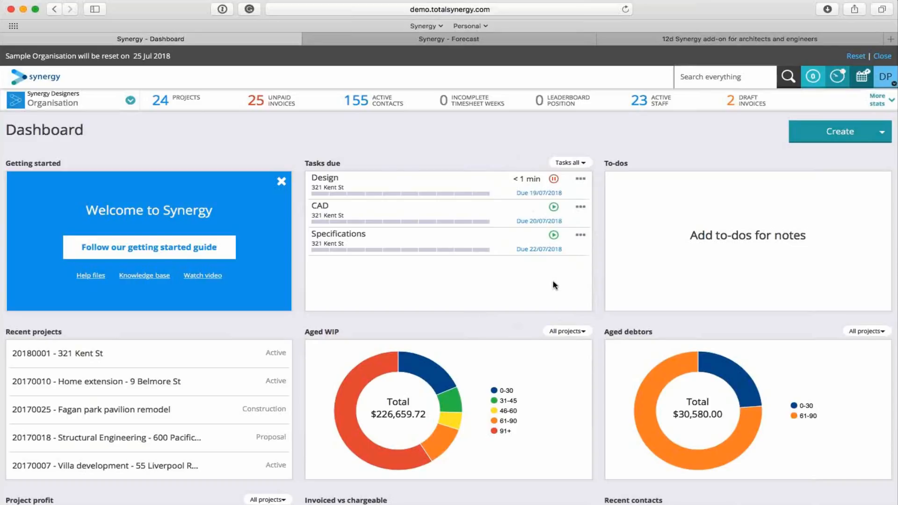
- Add 1 hour to the Specifications task and pause the Design task's running timer
click(580, 235)
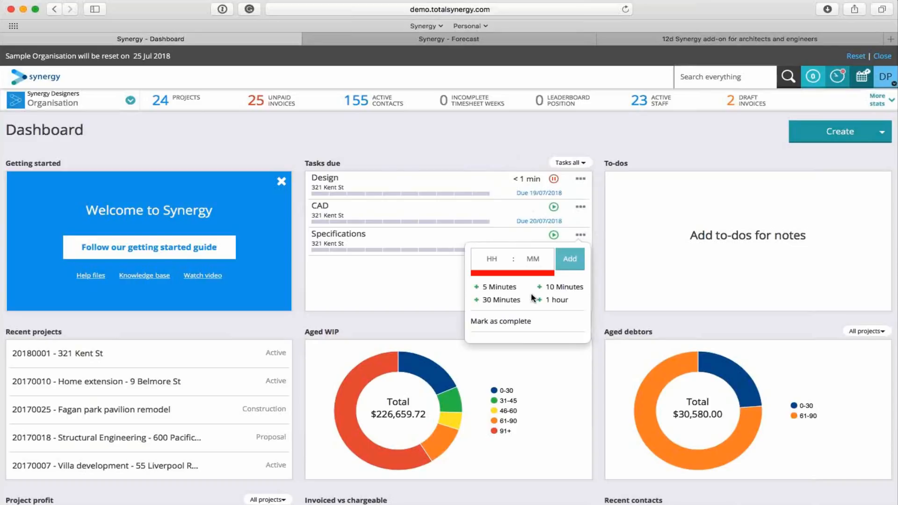
click(554, 302)
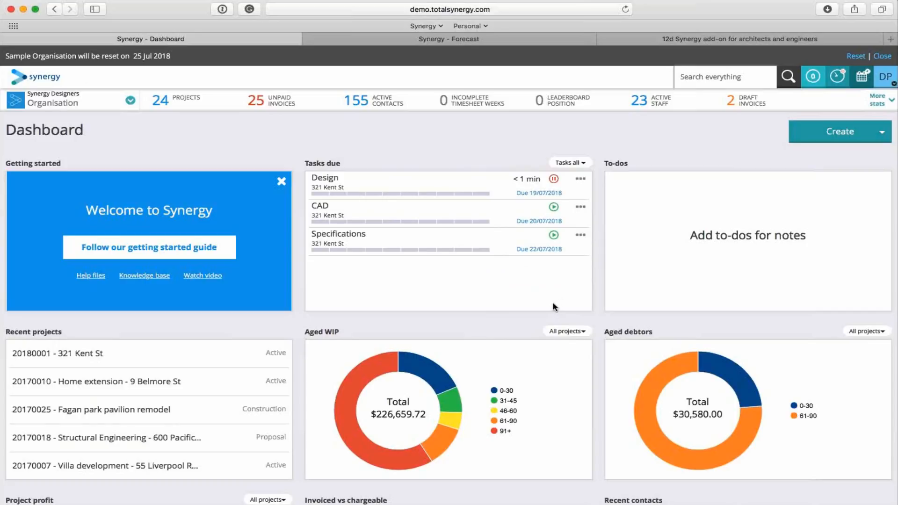
click(554, 179)
- Open the weekly timesheet and add the CAD, Specifications and Design timers to it as time entries
click(864, 74)
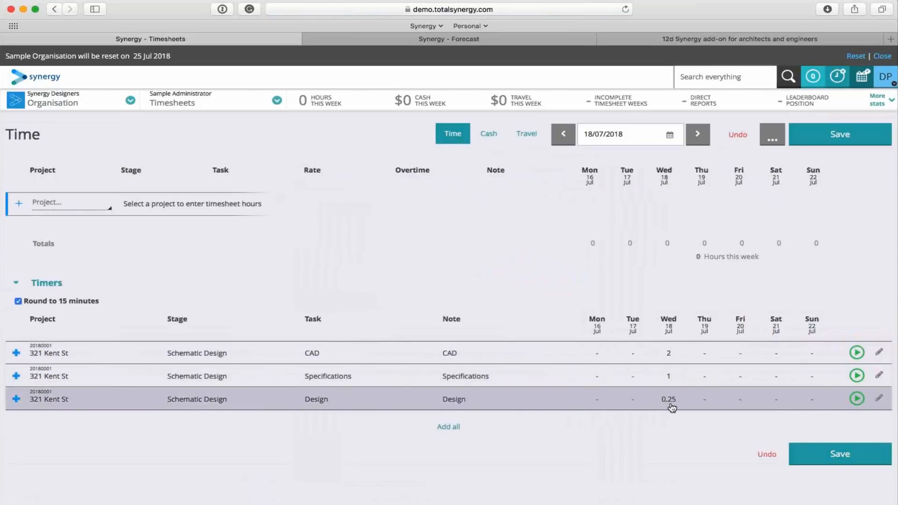
click(274, 351)
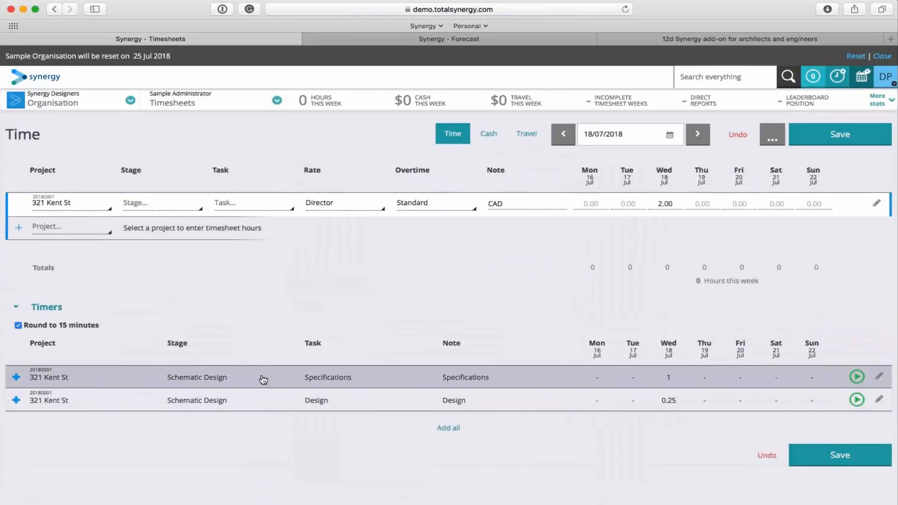
click(263, 379)
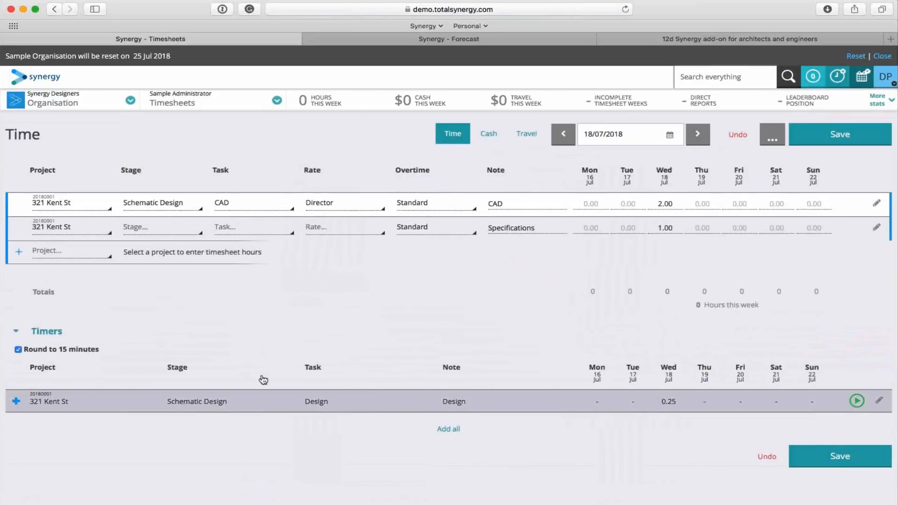
click(265, 402)
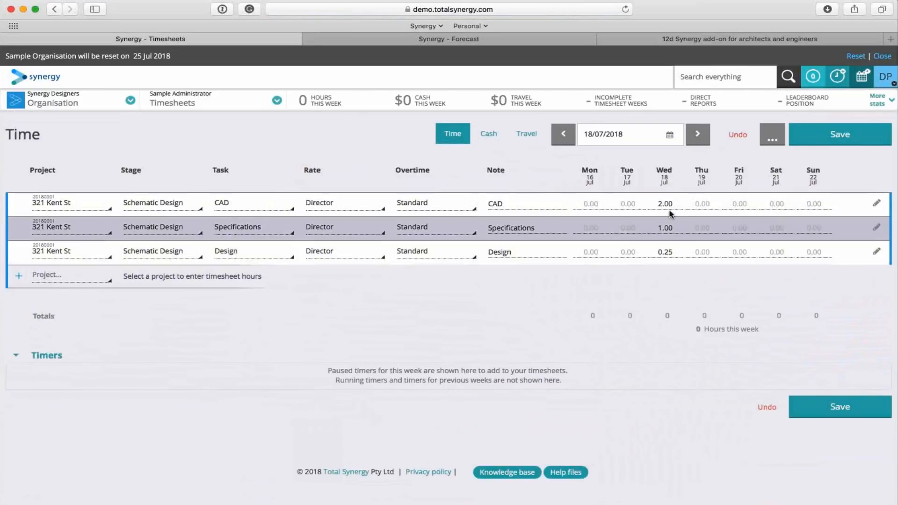
- Set the timesheet hours to 4 on Wednesday and 2 on Monday for CAD, 4 on Friday for Specifications, and 4 on Tuesday for Design
click(666, 205)
text(4)
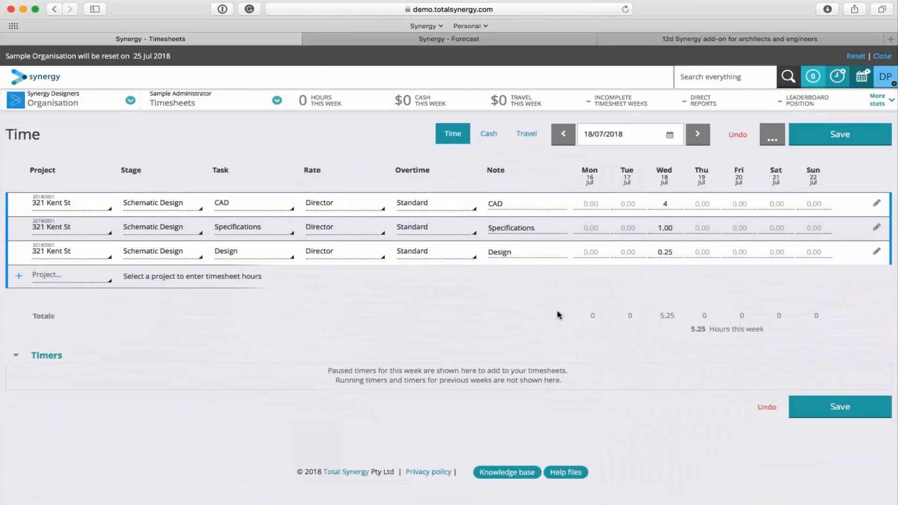
click(740, 228)
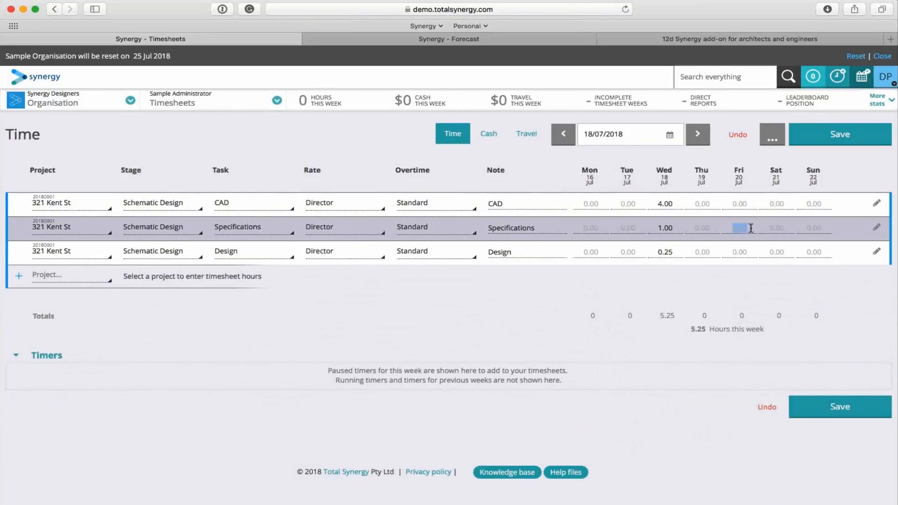
text(4)
click(586, 204)
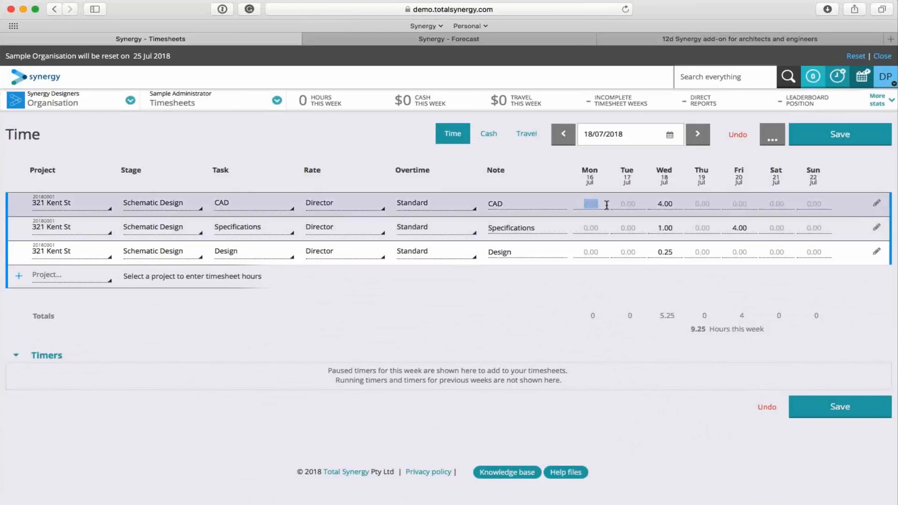
text(2)
click(628, 253)
text(4)
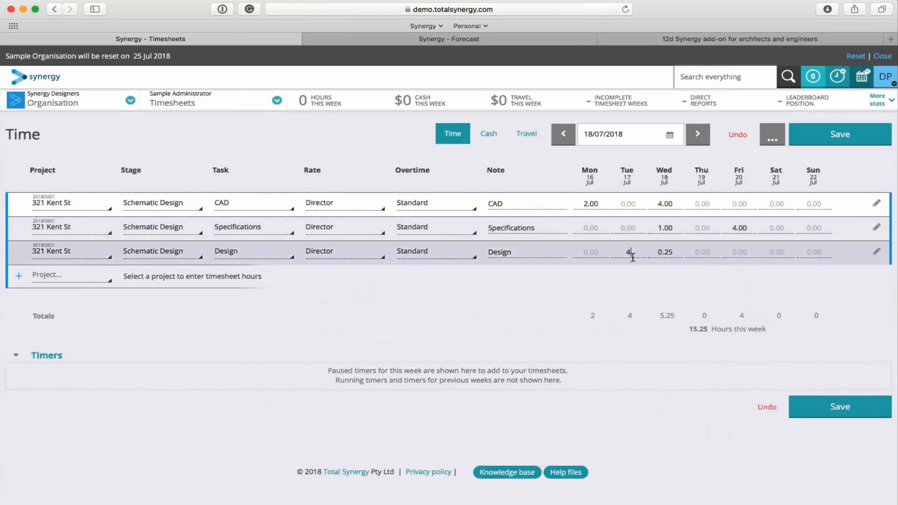
click(510, 297)
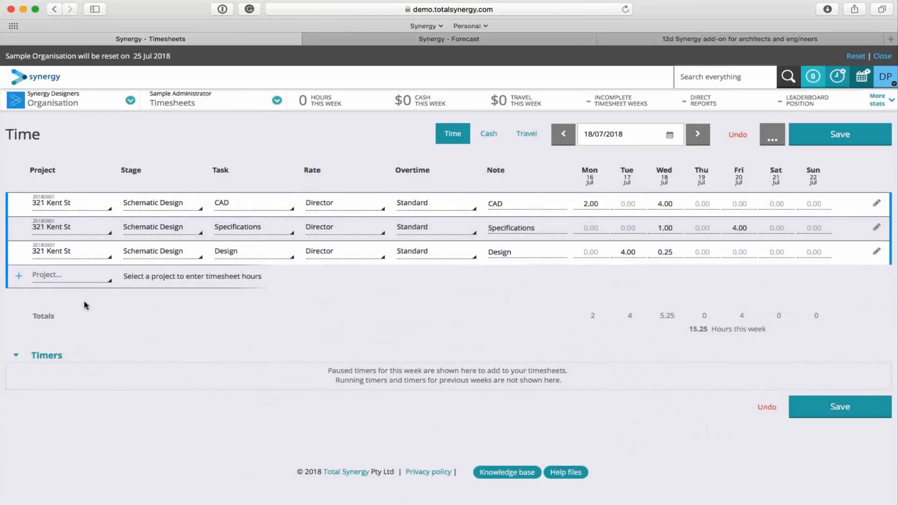
- Add a 321 Kent St time entry for Tendering, Documentation, with 5 hours on Monday and the note "work", and save the timesheet
click(47, 276)
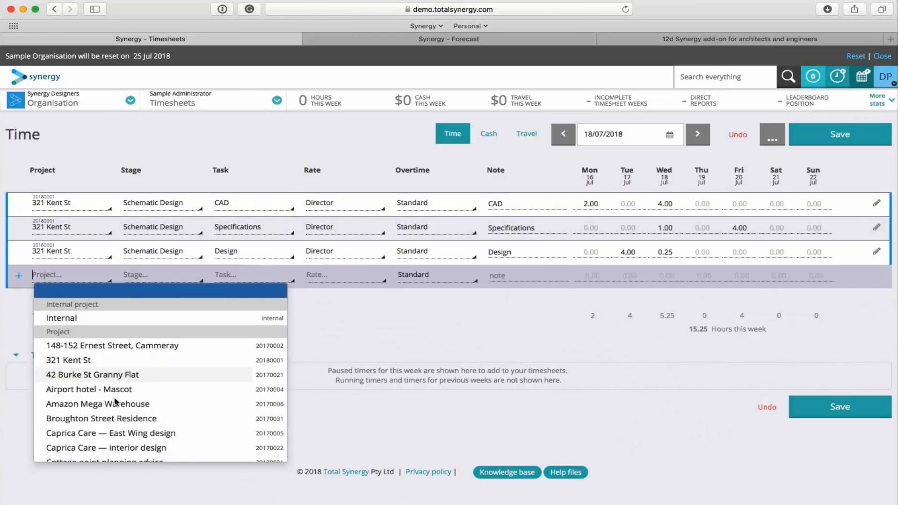
click(99, 362)
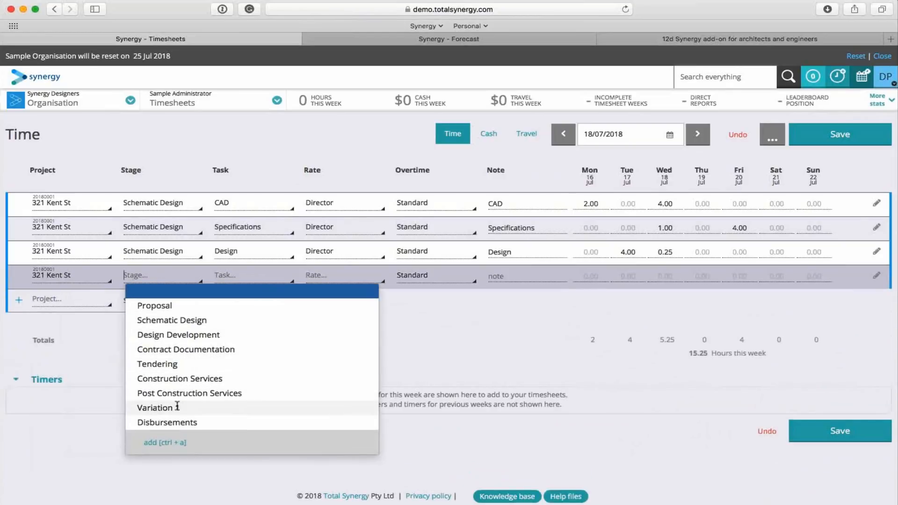
click(178, 365)
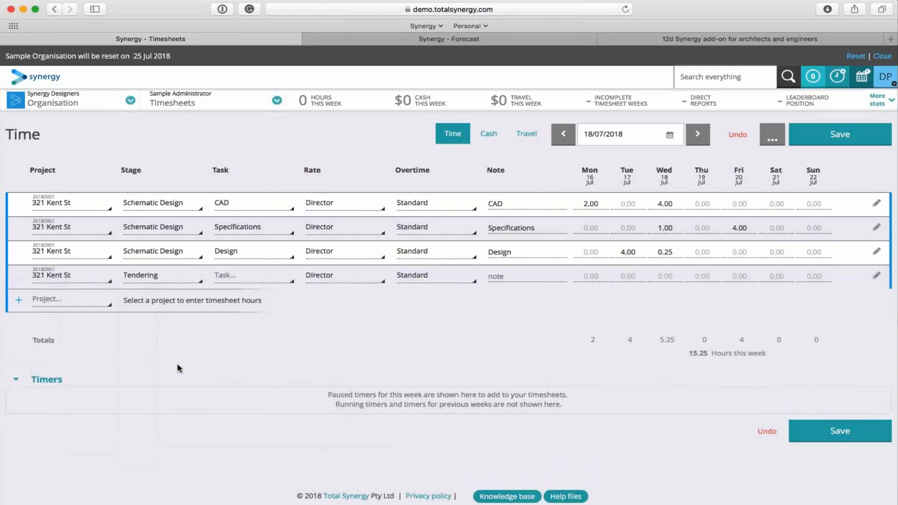
click(262, 319)
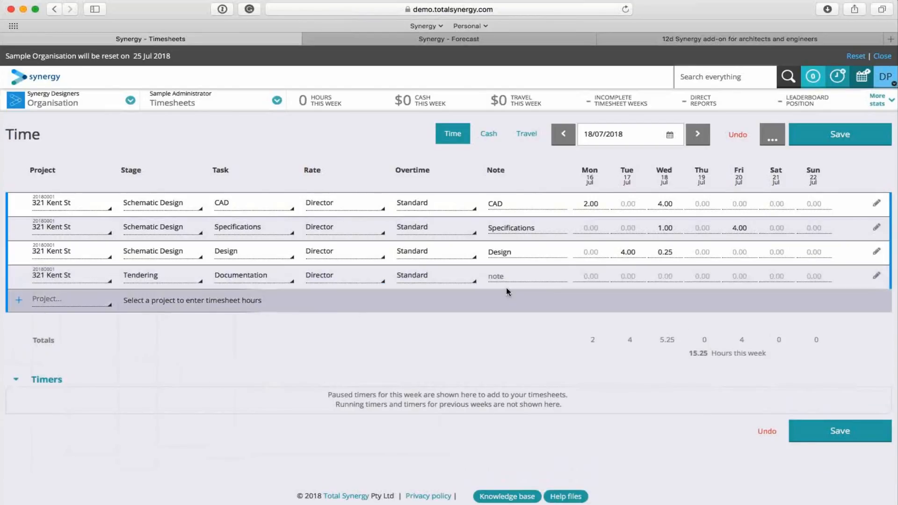
click(586, 276)
text(5)
click(515, 271)
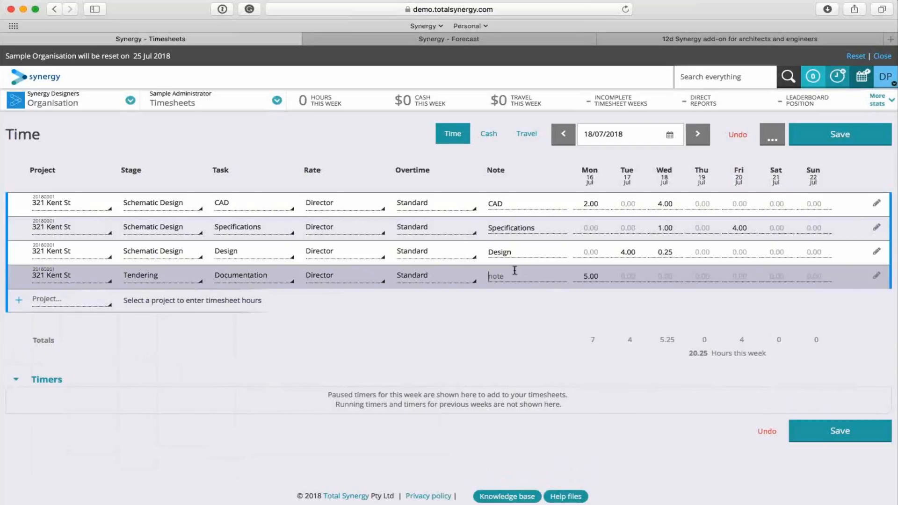
text(work)
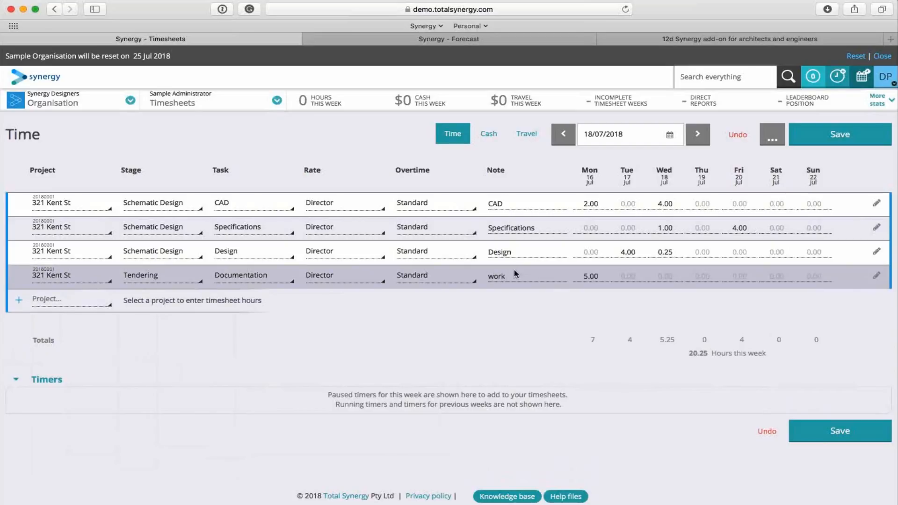
double_click(505, 344)
click(889, 144)
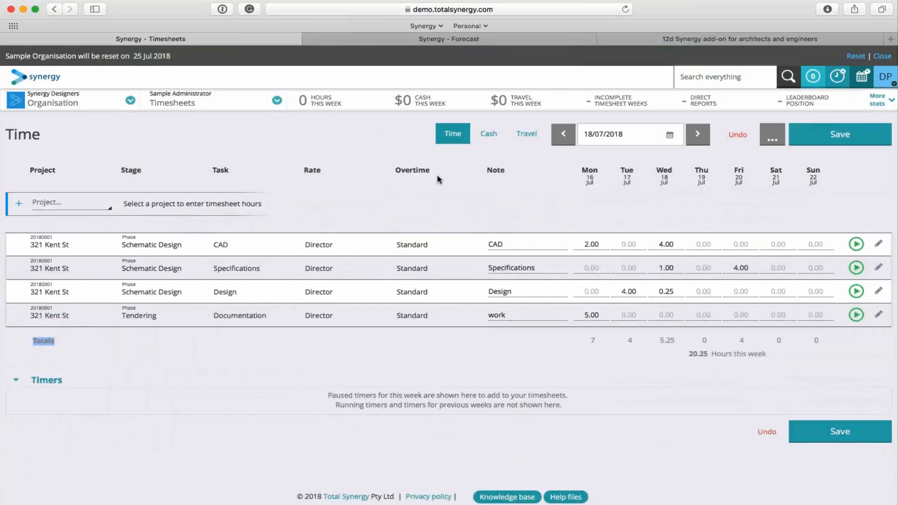
- View the timesheet's Cash and Travel expense pages and return to Cash
click(489, 135)
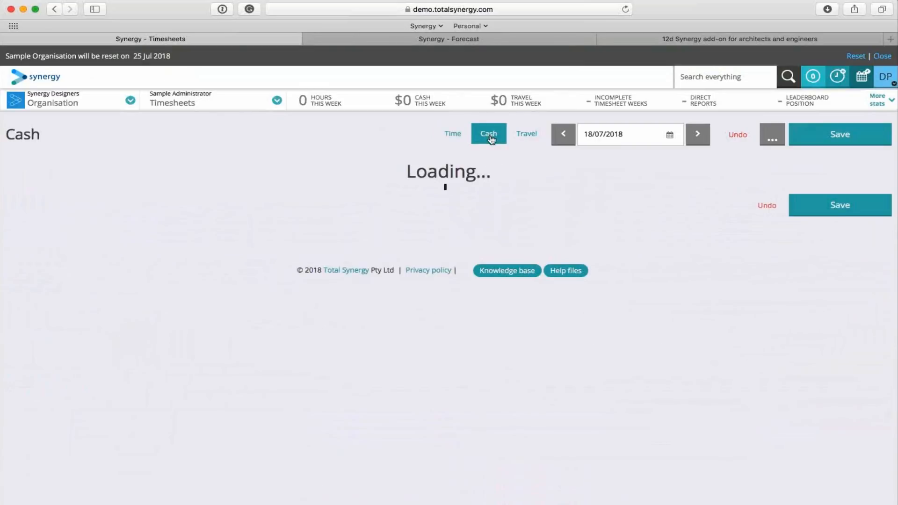
click(525, 136)
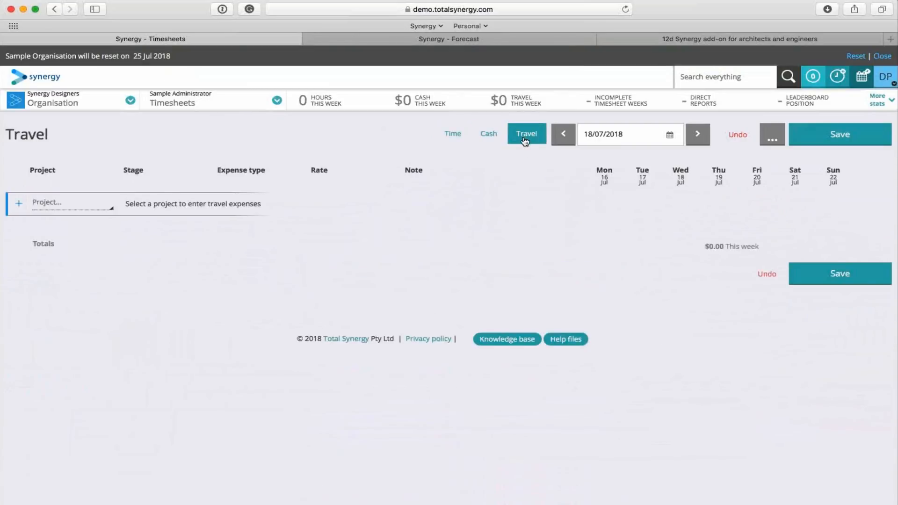
click(493, 137)
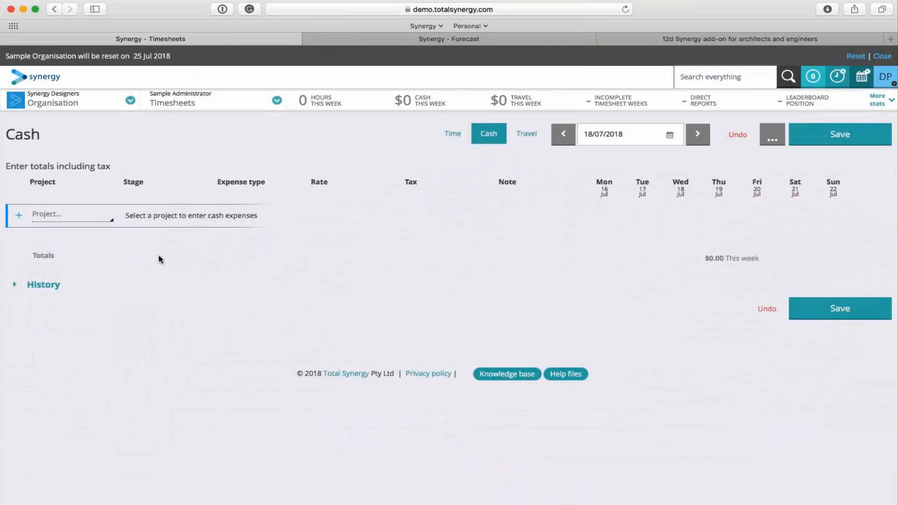
- Add a cash expense for 321 Kent St in the Schematic Design stage, with type Travel expenses and rate Miscellaneous
click(75, 218)
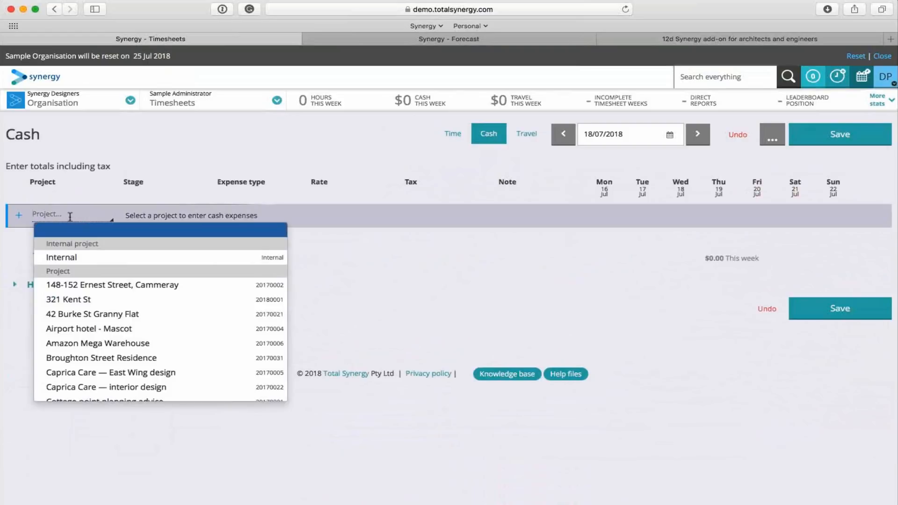
click(97, 301)
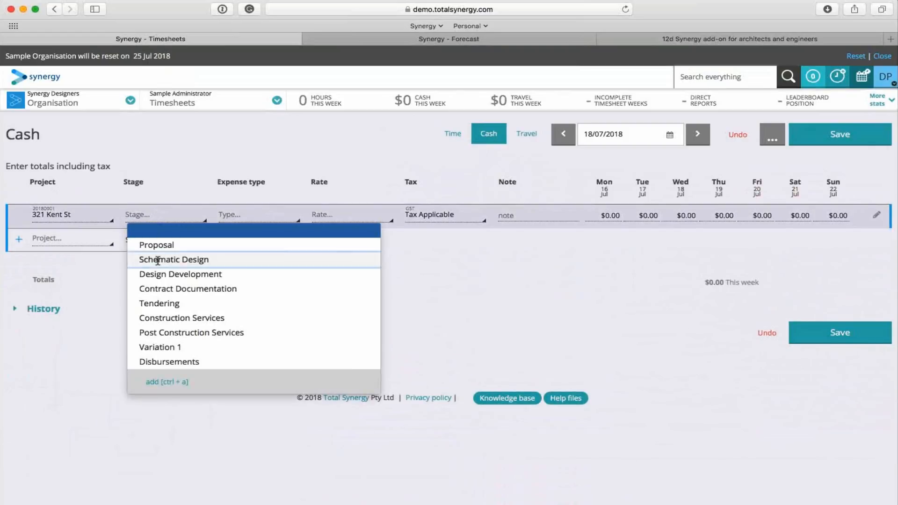
click(156, 261)
click(262, 217)
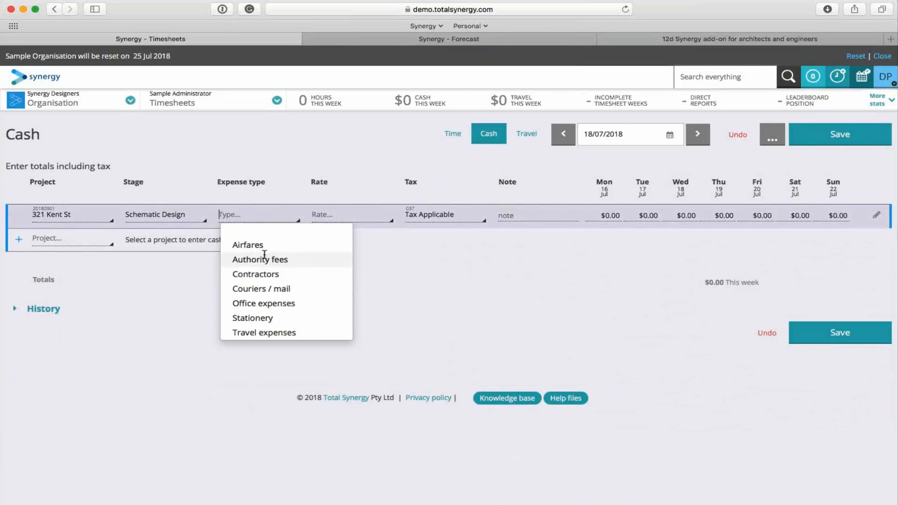
click(275, 331)
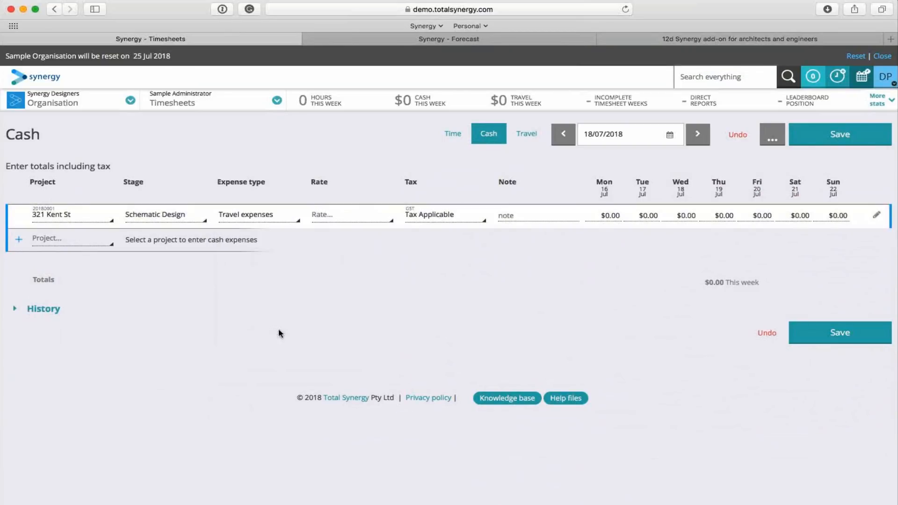
click(348, 212)
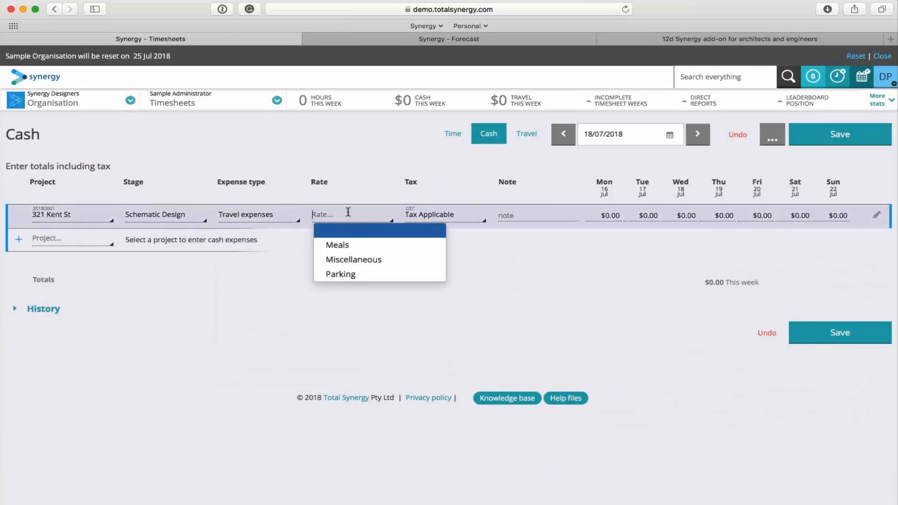
click(353, 259)
- Enter the note "cab to site" with the receipt number and $56 for Wednesday 18 July, and save the cash expense
click(534, 216)
text(cab)
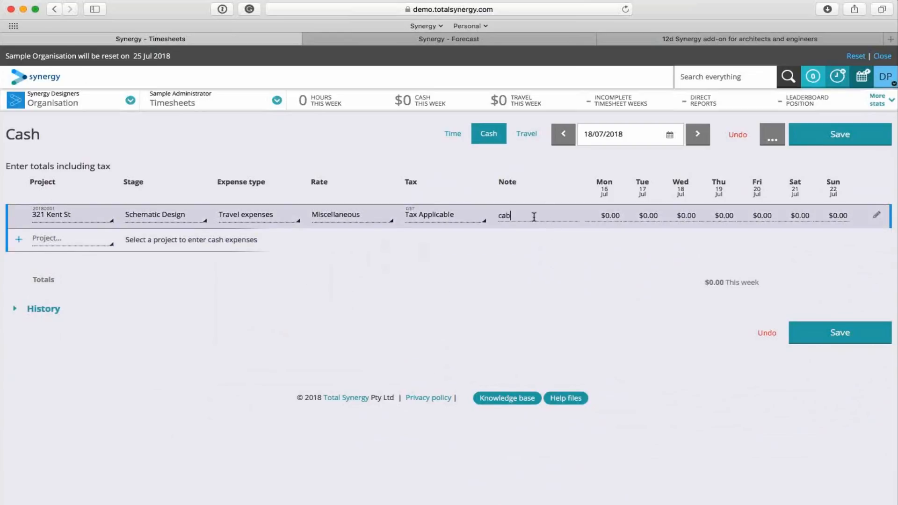
text( to site R:654321)
click(564, 263)
click(690, 215)
text(56)
click(645, 296)
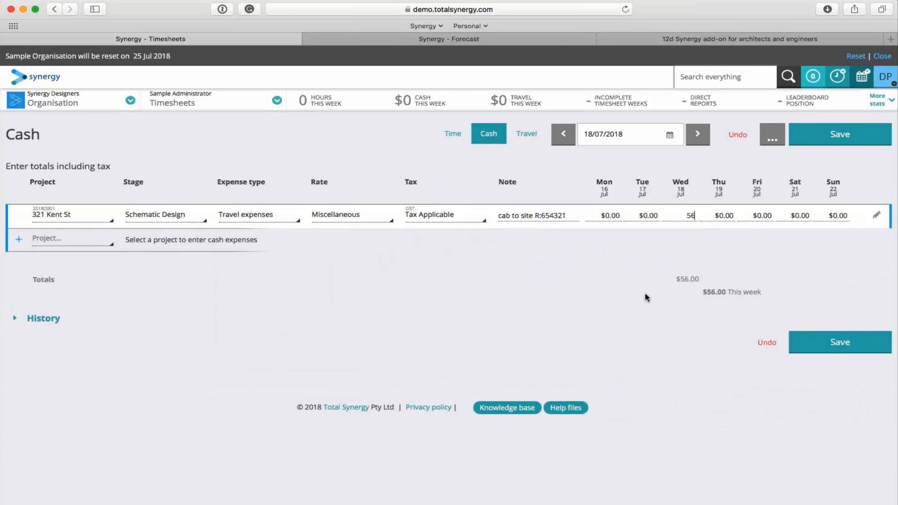
click(850, 136)
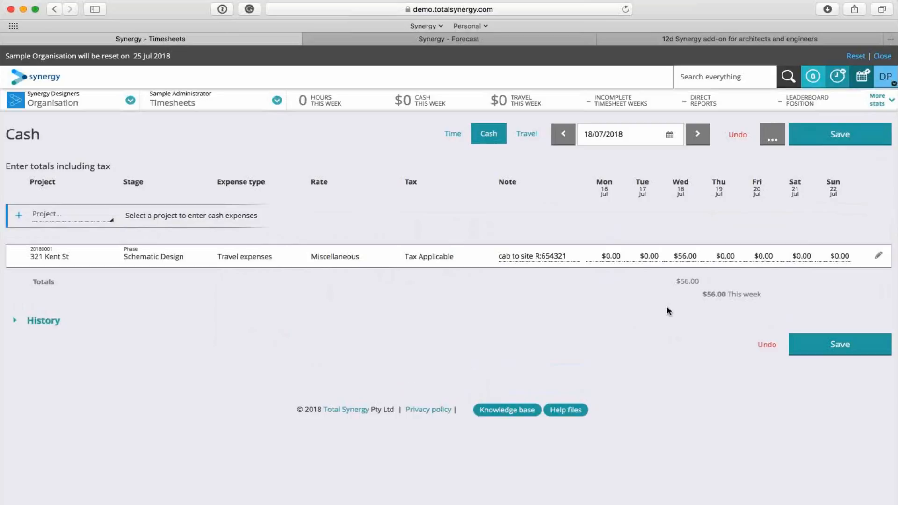
click(836, 136)
- Add a travel expense for 321 Kent St in the Tendering stage, with type Travel expenses and rate Mileage
click(526, 134)
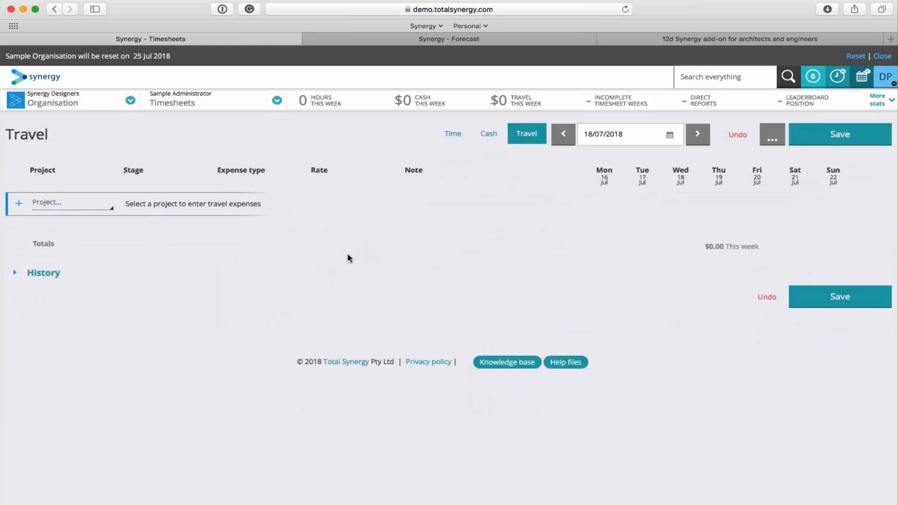
click(73, 203)
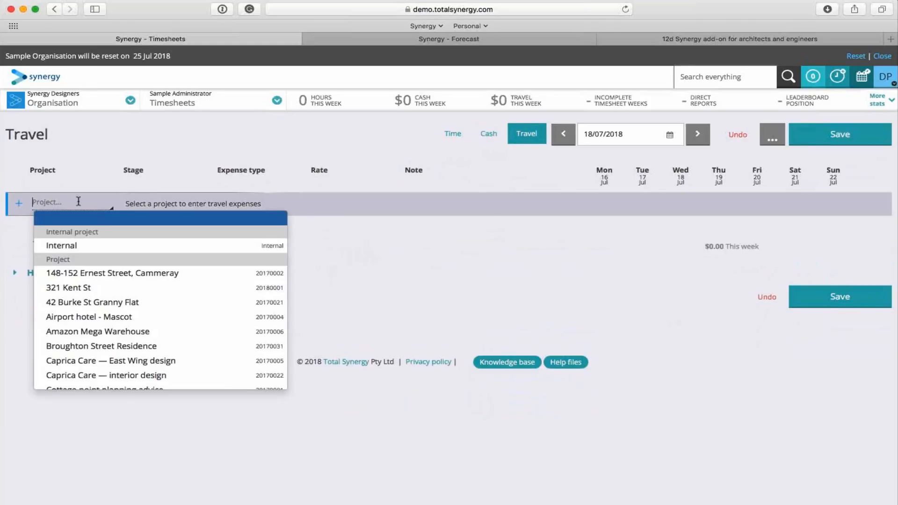
click(113, 287)
click(138, 203)
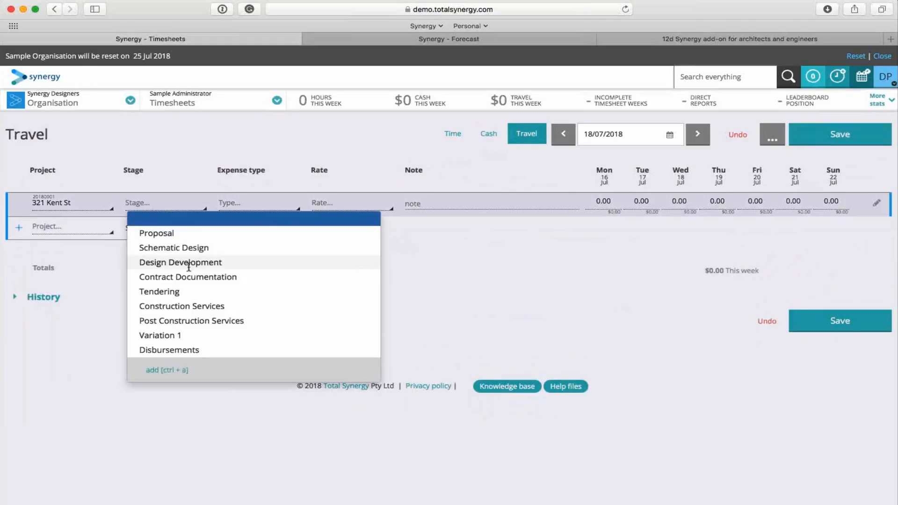
click(178, 290)
click(282, 203)
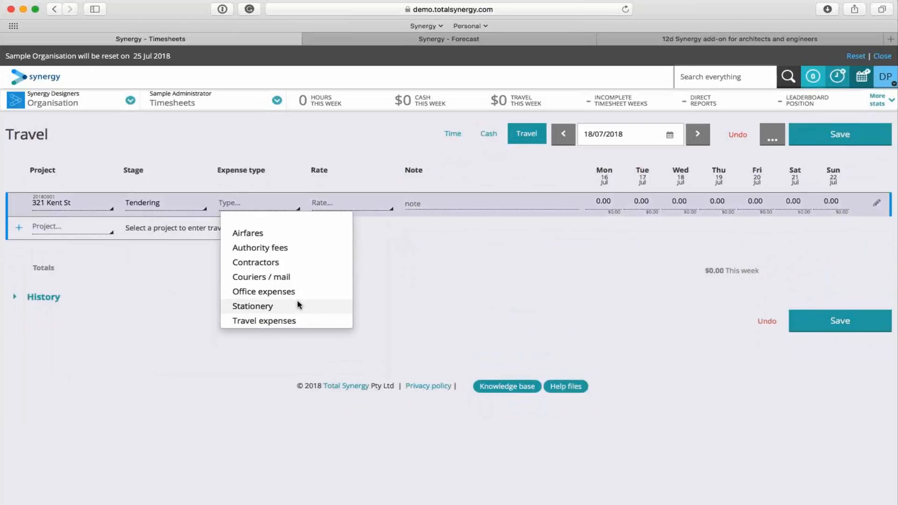
click(299, 321)
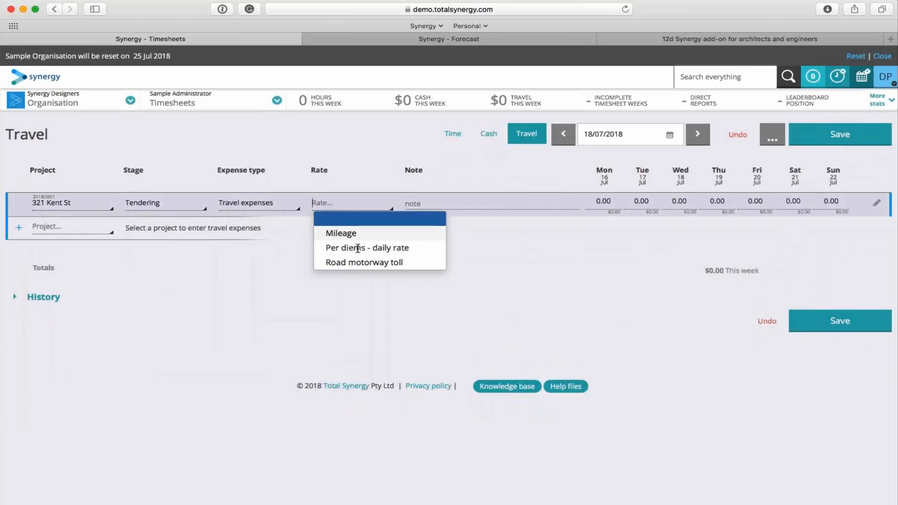
click(346, 233)
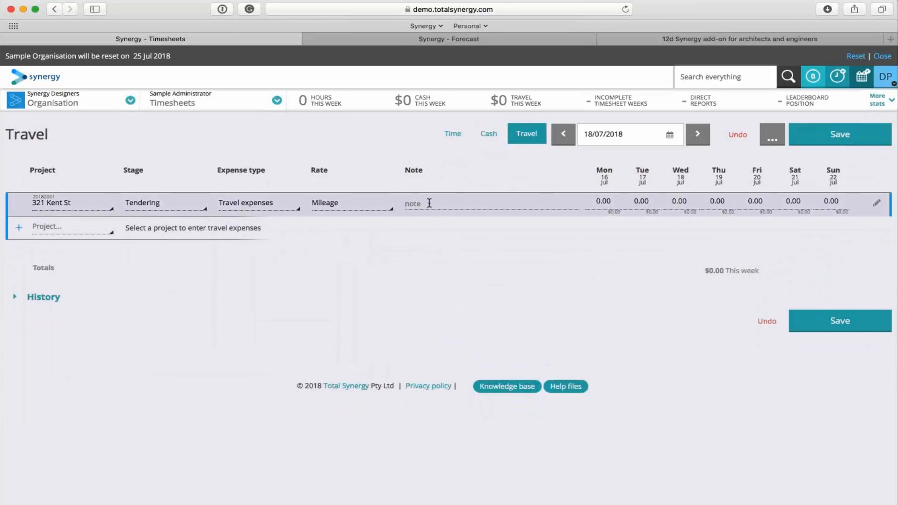
- Enter the note "drive to site" and a quantity of 27 for Tuesday 17 July, and save the travel expense
text(drive to site)
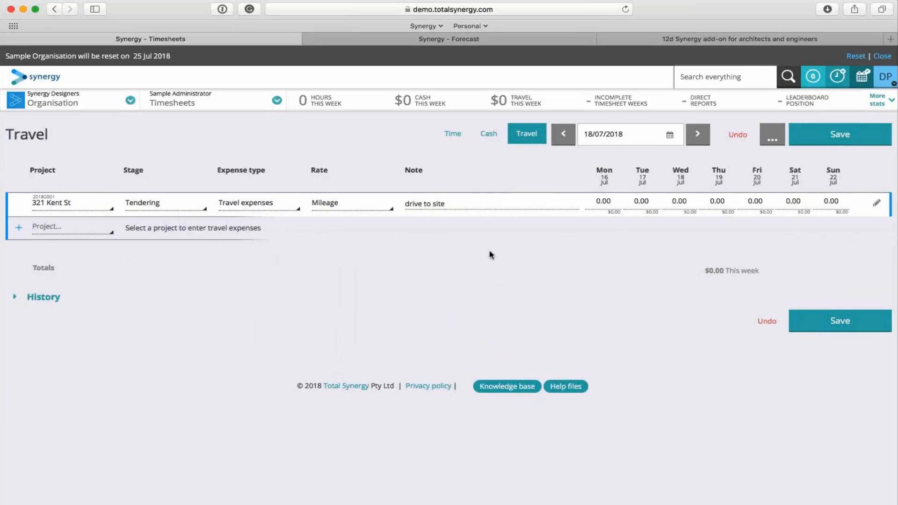
click(638, 200)
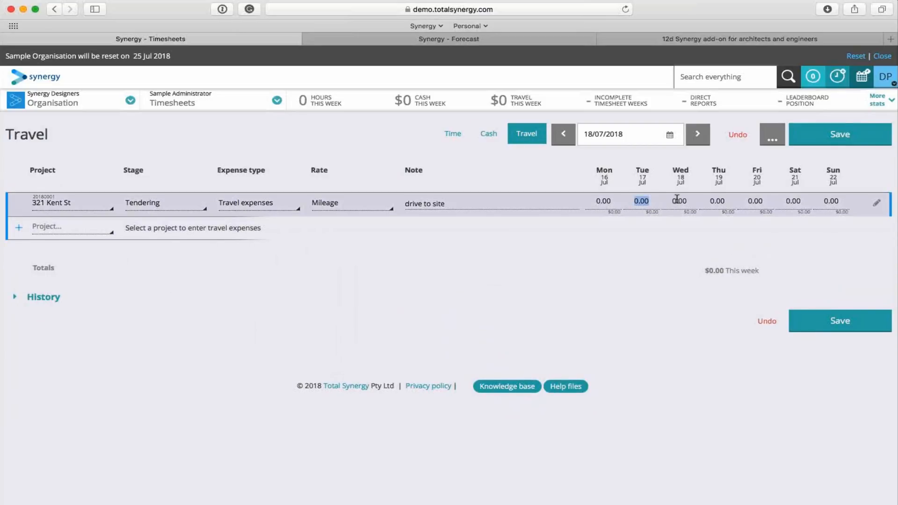
text(27)
click(609, 311)
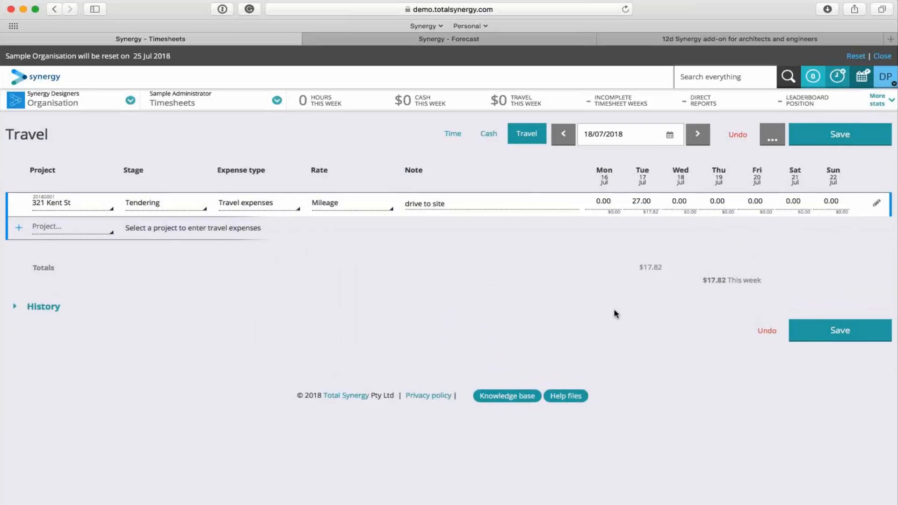
drag(637, 267, 665, 267)
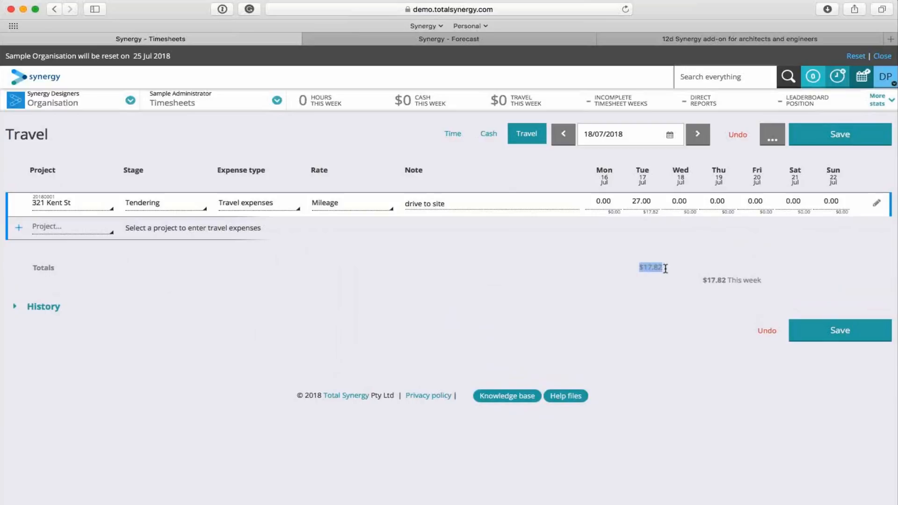
click(672, 321)
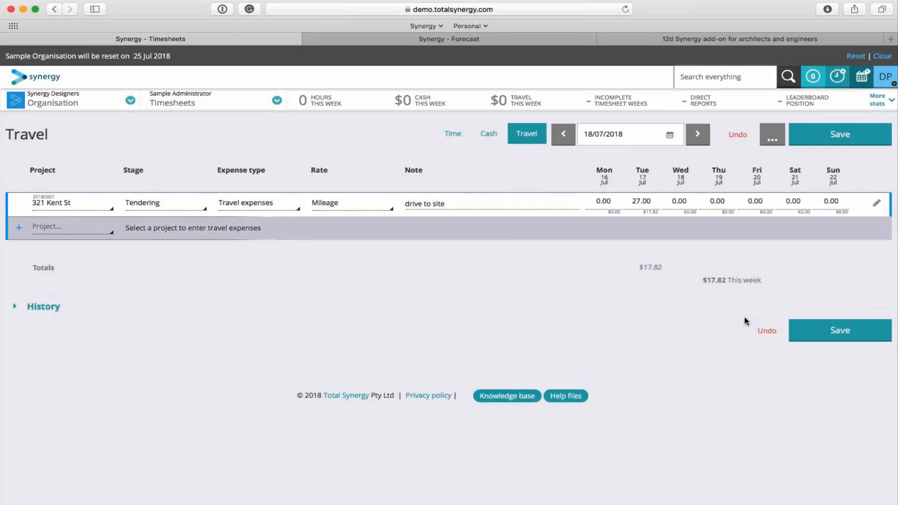
click(840, 135)
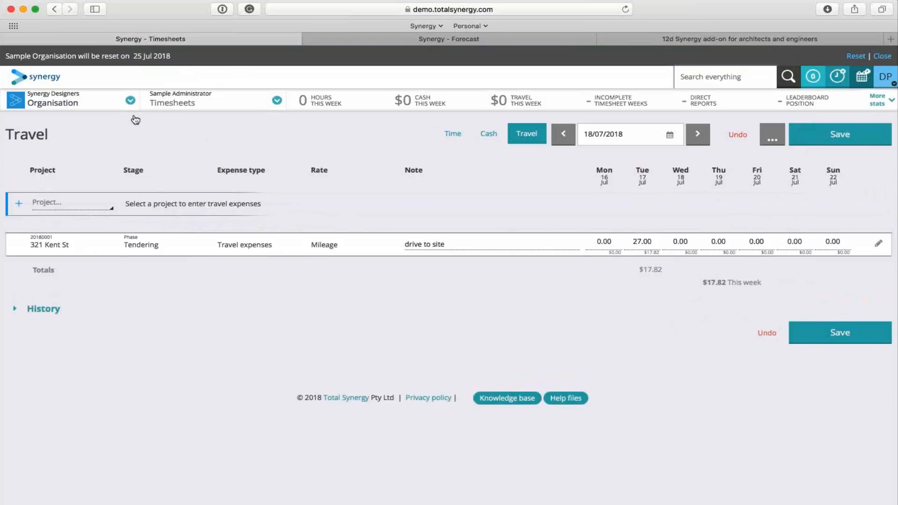
- Create a new bill in the organisation's Bills with ABC Constructions as the bill contact, and enter the bill number
click(125, 102)
click(62, 268)
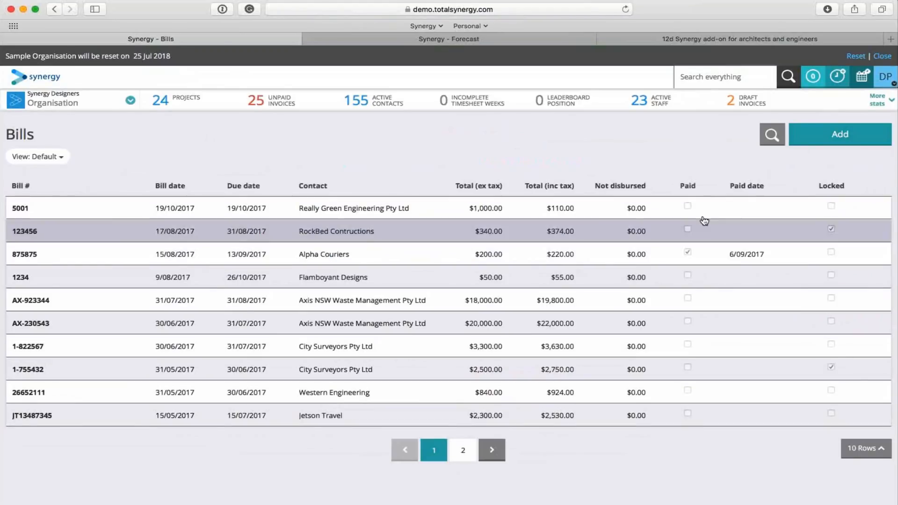
click(704, 221)
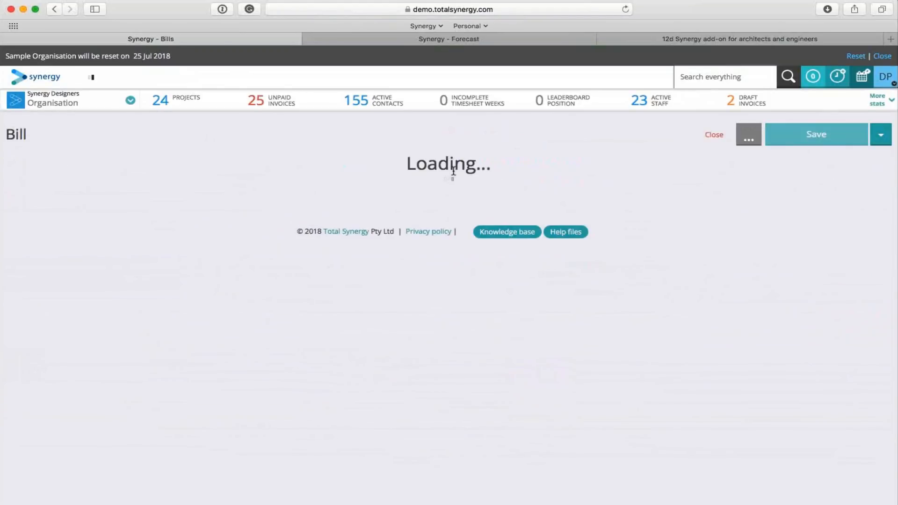
scroll(100, 223, down, 1)
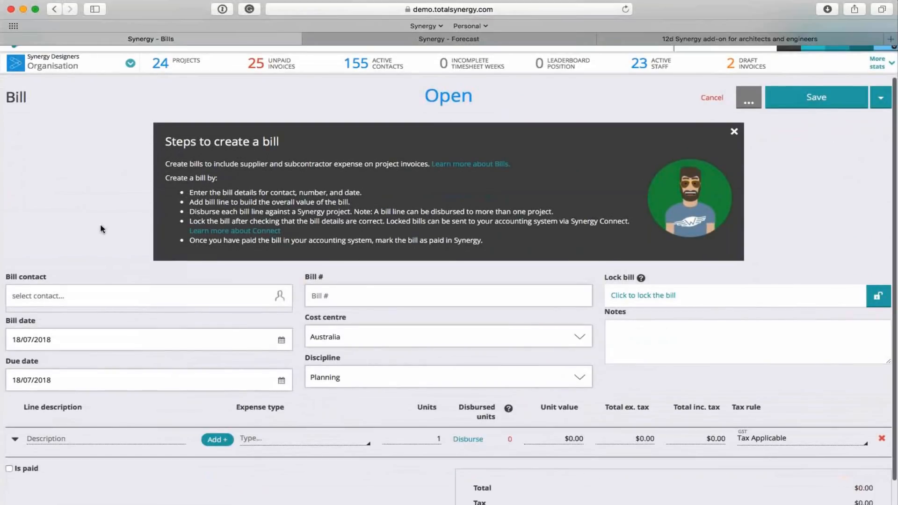
scroll(100, 229, down, 1)
click(98, 259)
click(72, 289)
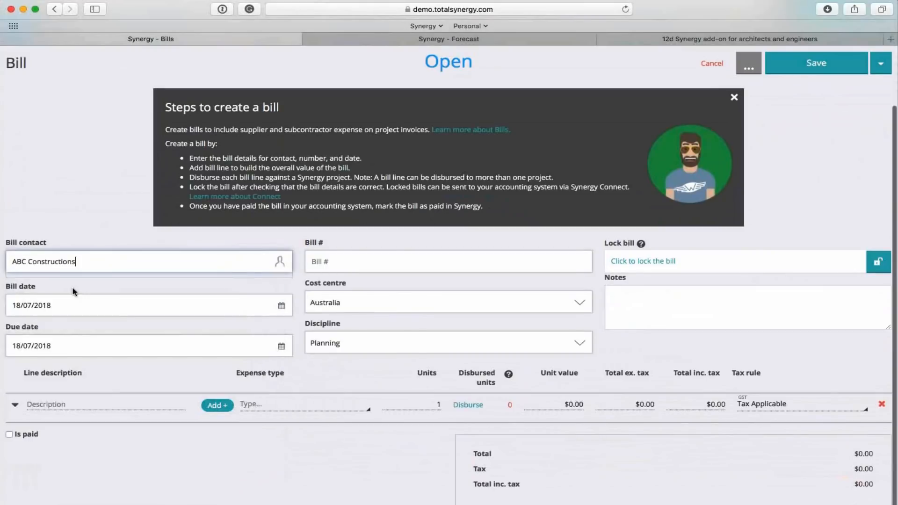
click(417, 274)
text(876543)
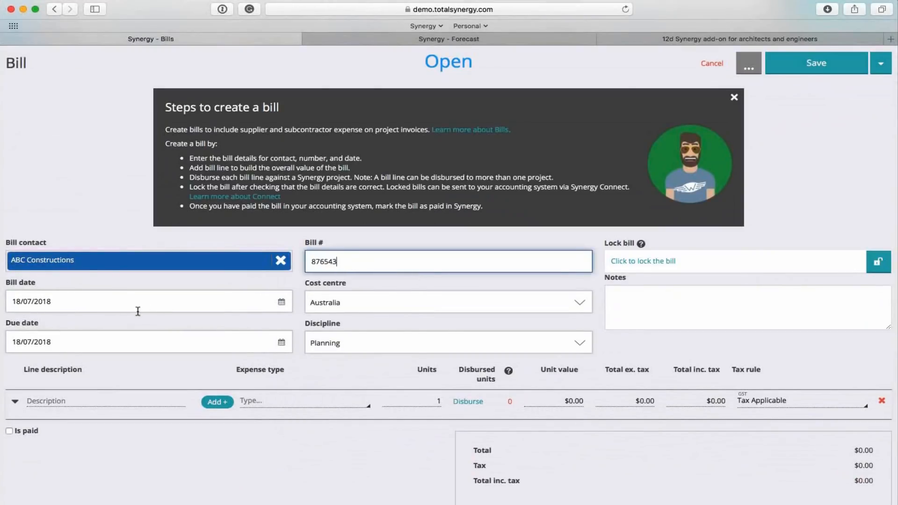
- Fill in the first bill line as "Photography" with expense type Contractors and a unit value of $1,500
click(150, 367)
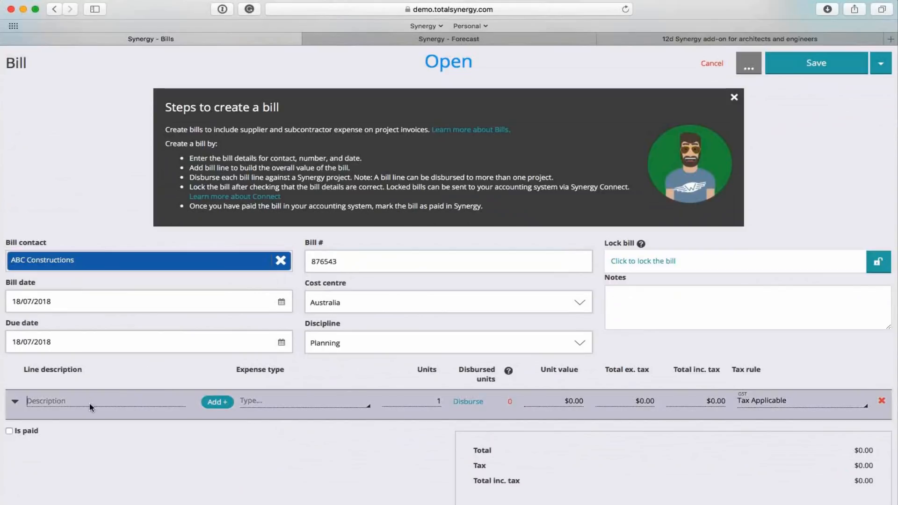
text(Ph)
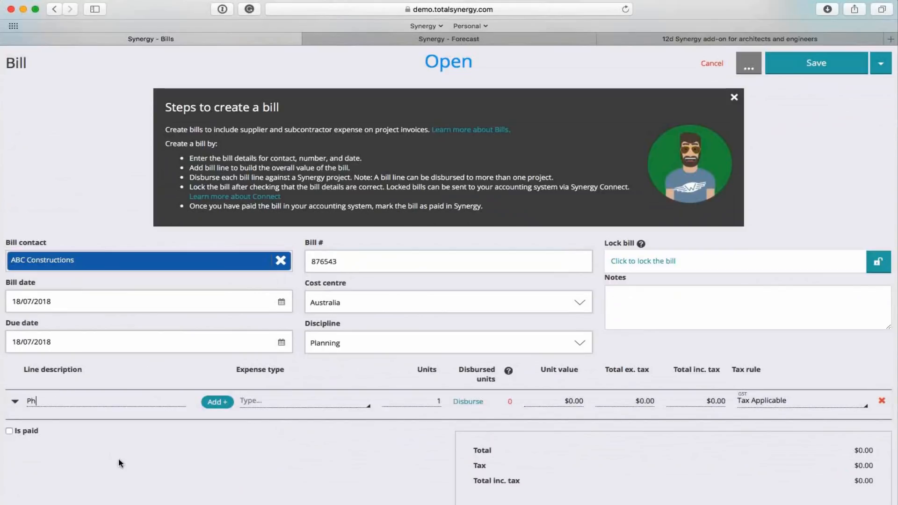
text(otography)
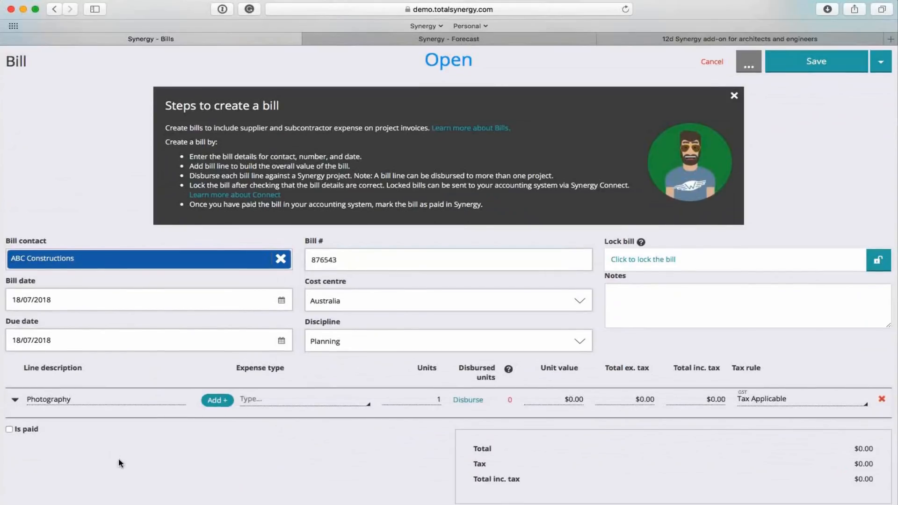
click(295, 398)
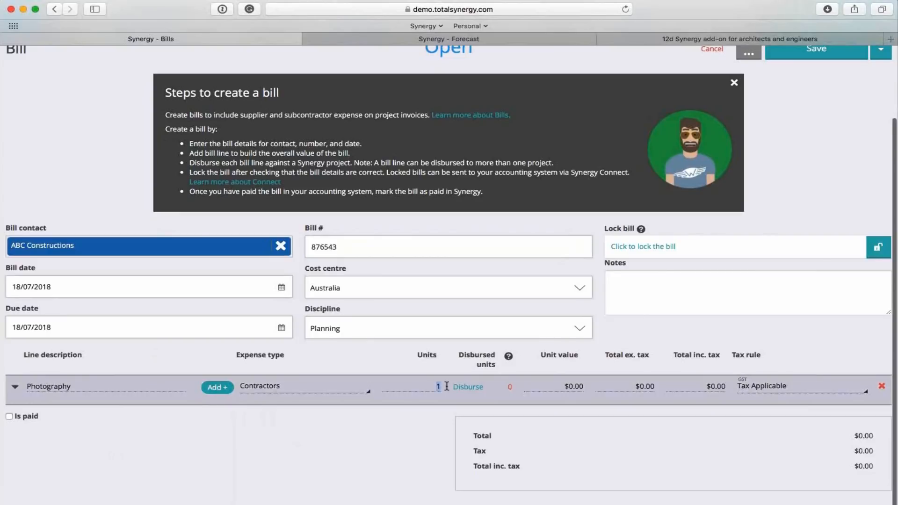
click(553, 387)
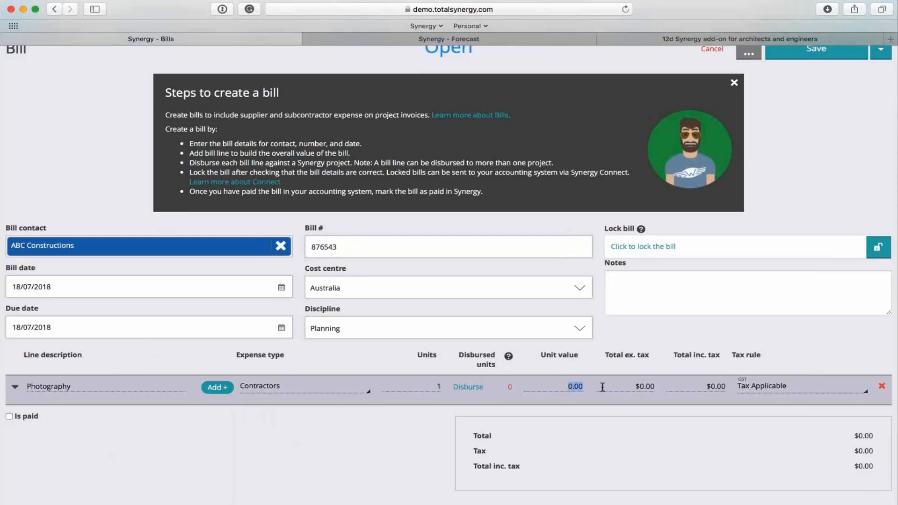
text(1500)
key(Return)
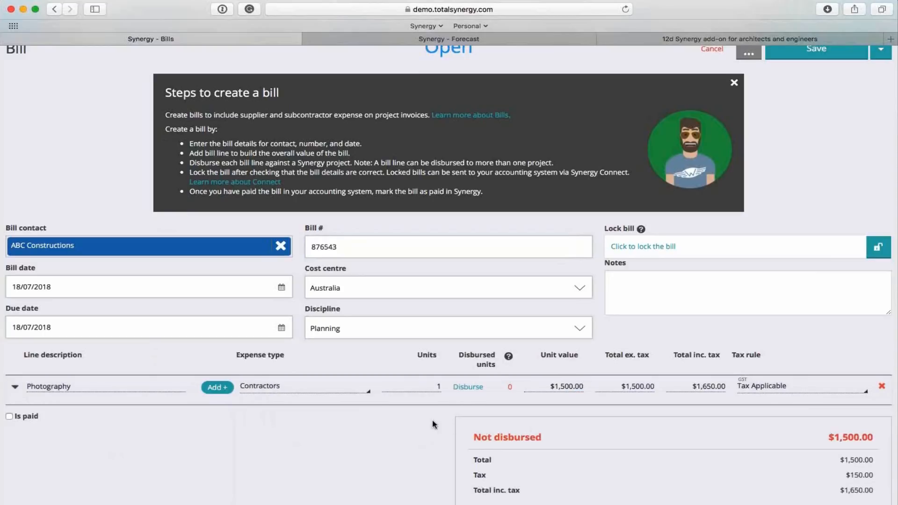
- Add a second bill line described as "3 photo retouched" with 3 units at a unit value of $16
click(217, 388)
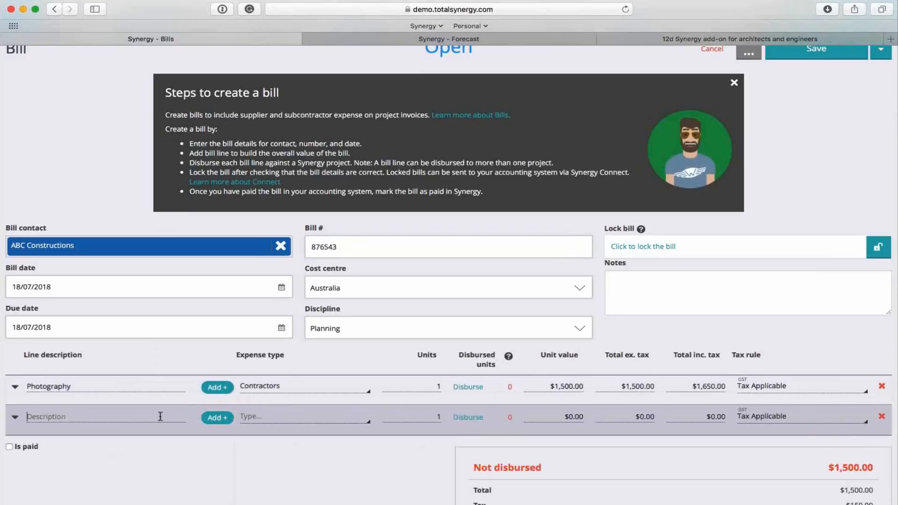
text(3 photo retouched)
click(436, 417)
text(3)
click(592, 416)
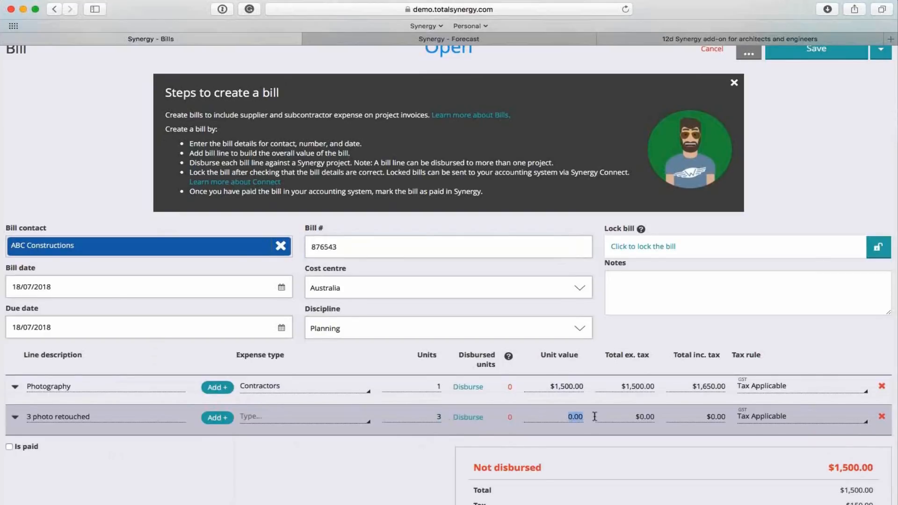
text(16)
click(433, 476)
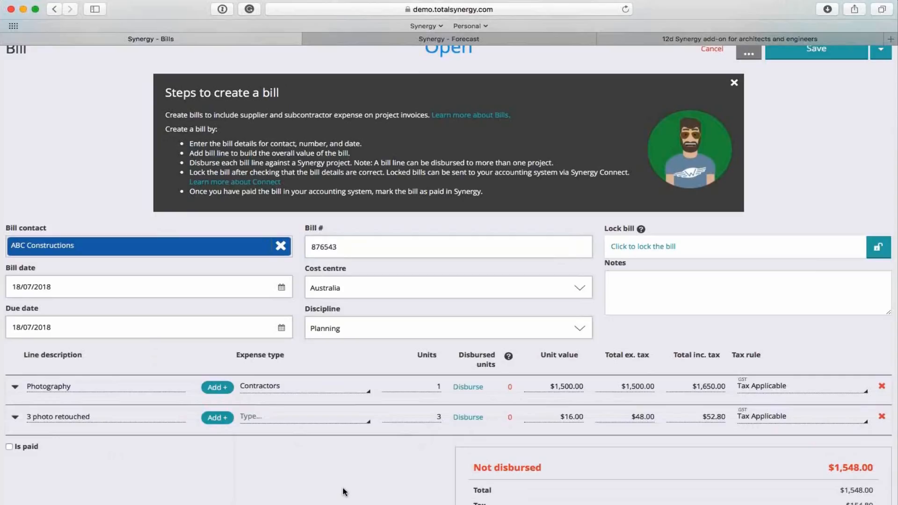
- Add two disbursement rows under the Photography line and one under the "3 photo retouched" line
scroll(330, 494, down, 2)
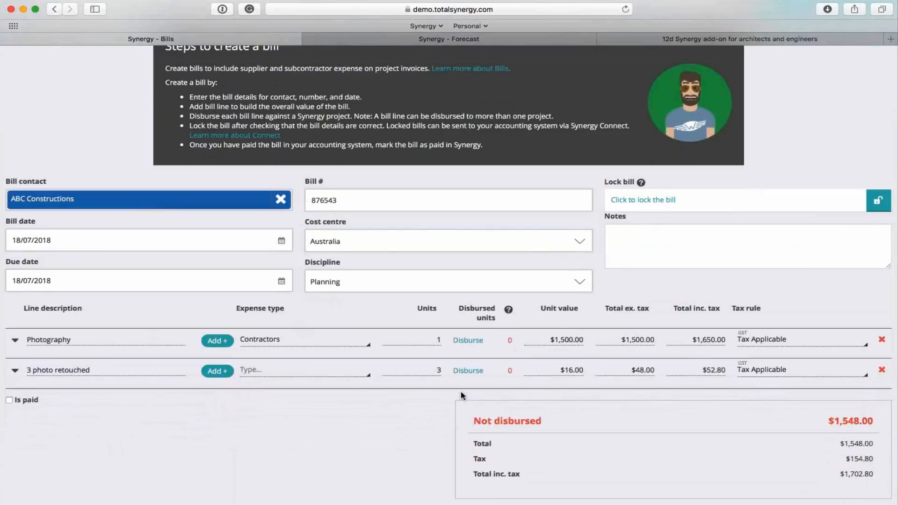
click(469, 341)
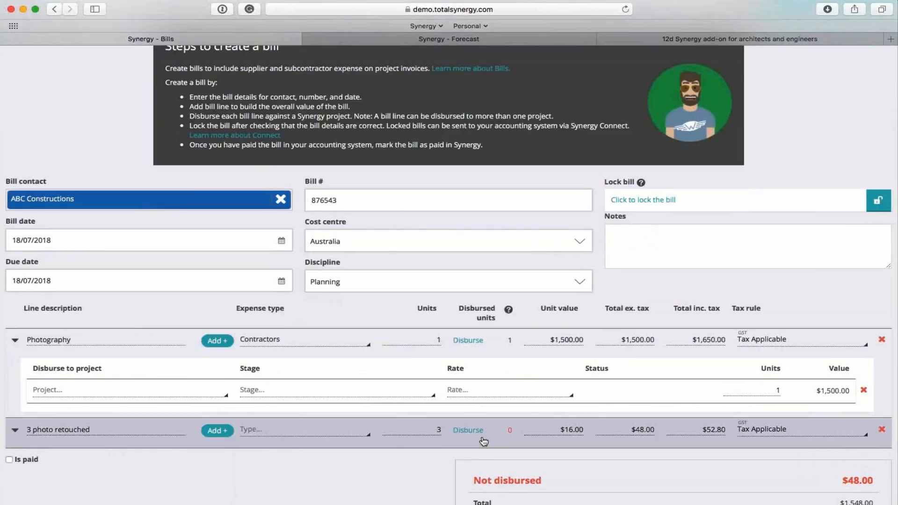
click(483, 439)
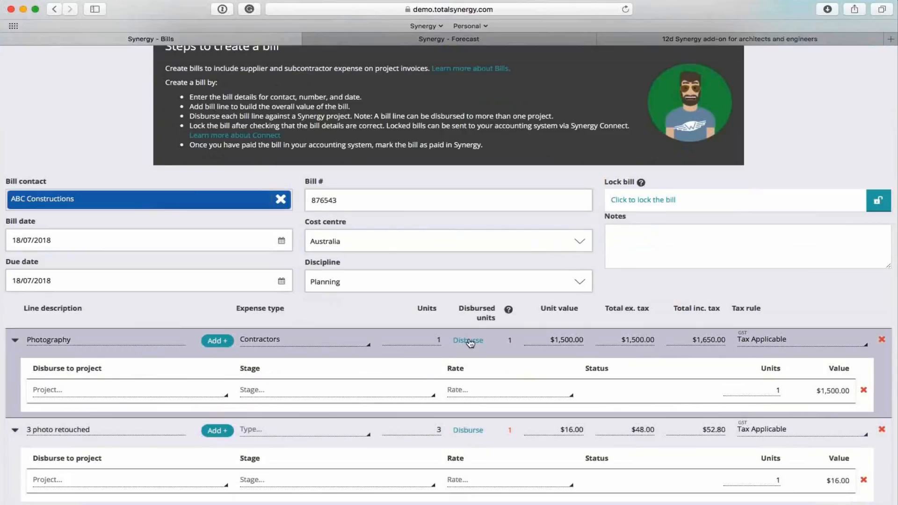
click(470, 343)
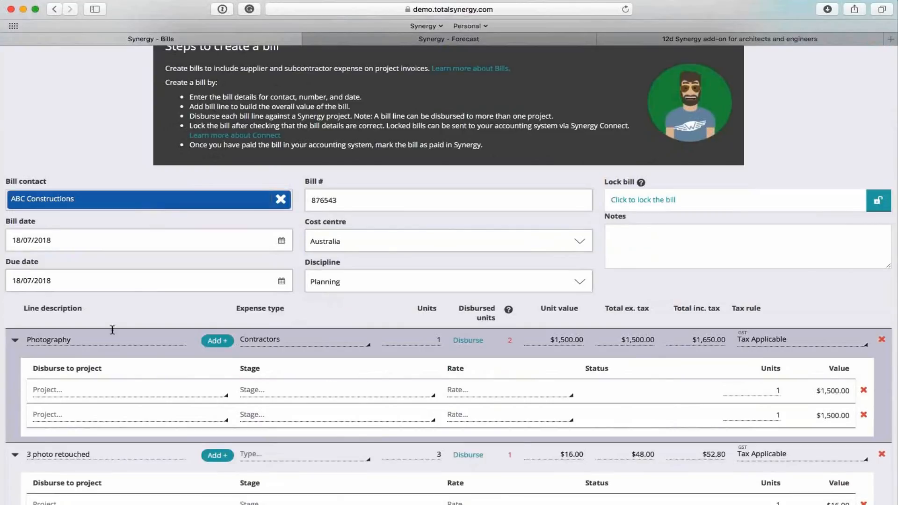
- Disburse 0.5 units of the Photography line to 321 Kent St, stage Schematic Design, at the Architect rate
click(135, 392)
click(70, 475)
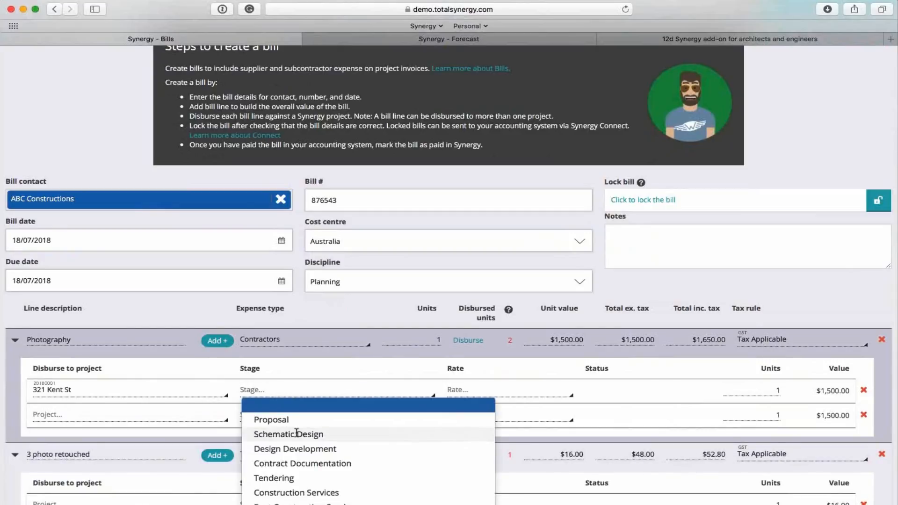
click(288, 434)
click(484, 390)
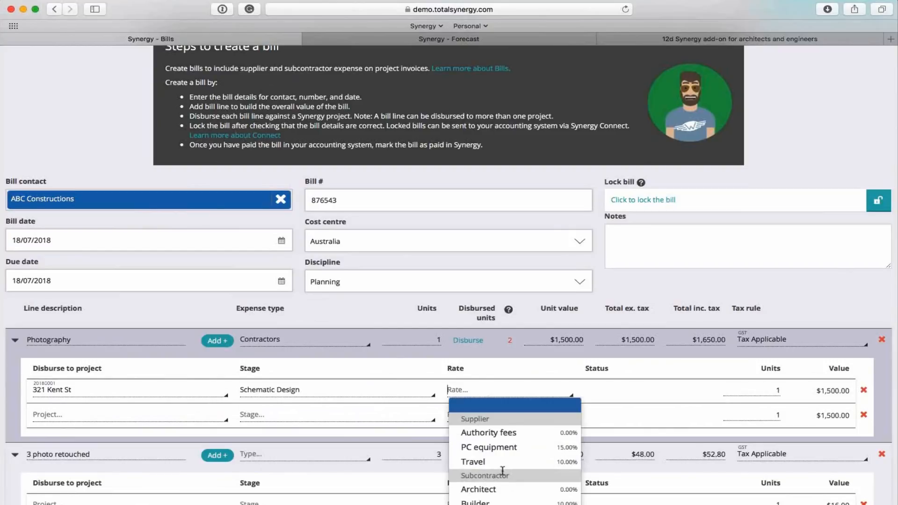
scroll(502, 470, down, 3)
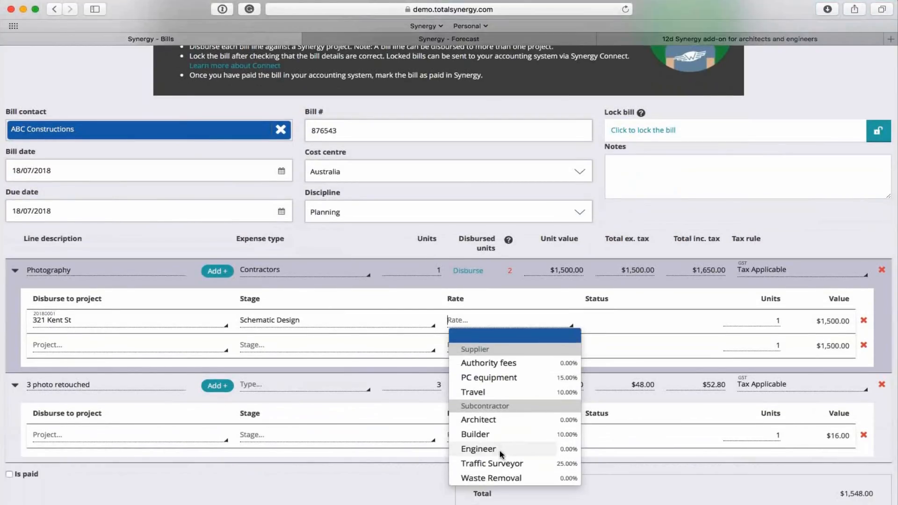
click(492, 419)
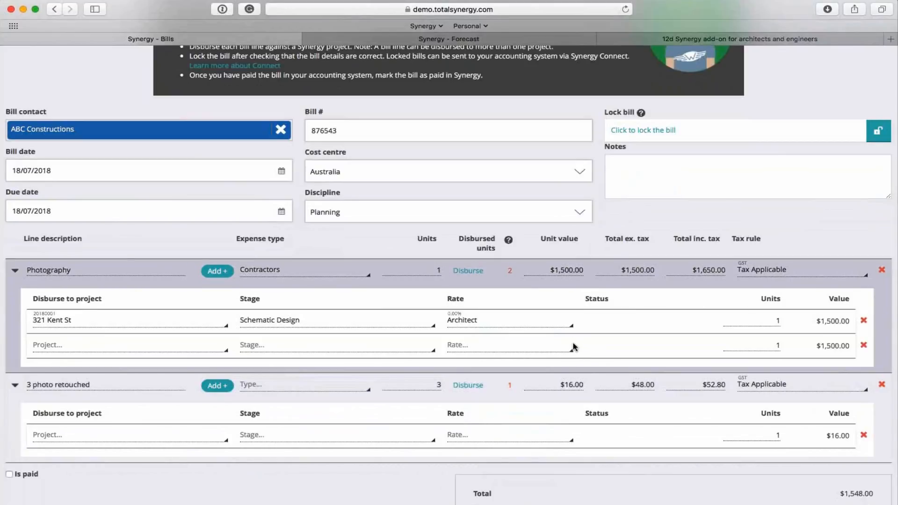
double_click(777, 320)
text(0.5)
- Disburse the other 0.5 units of the Photography line to Airport hotel - Mascot, stage Schematic design, at the Architect rate
click(76, 347)
click(70, 456)
click(300, 346)
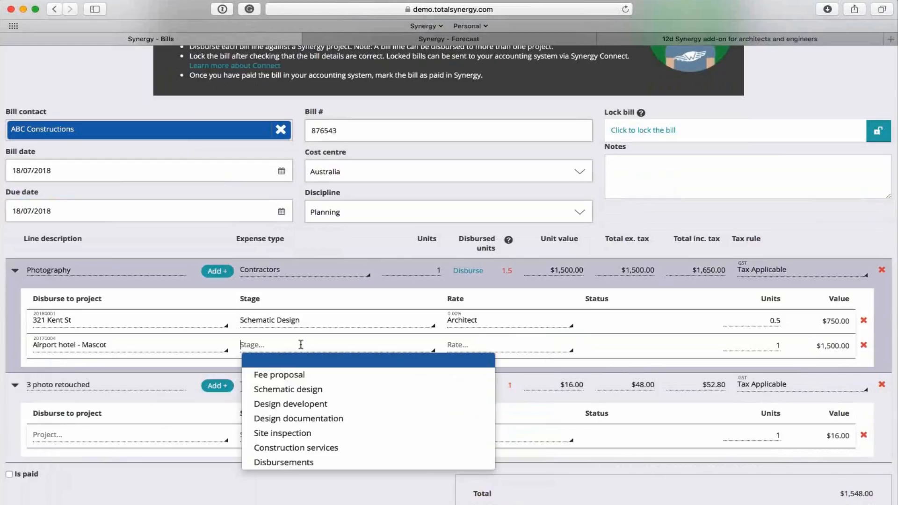
click(287, 389)
click(497, 345)
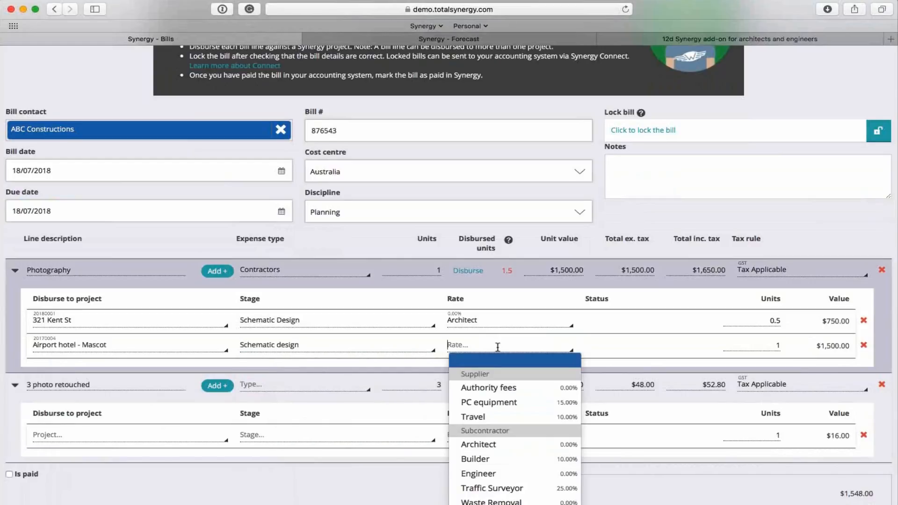
click(499, 444)
key(Tab)
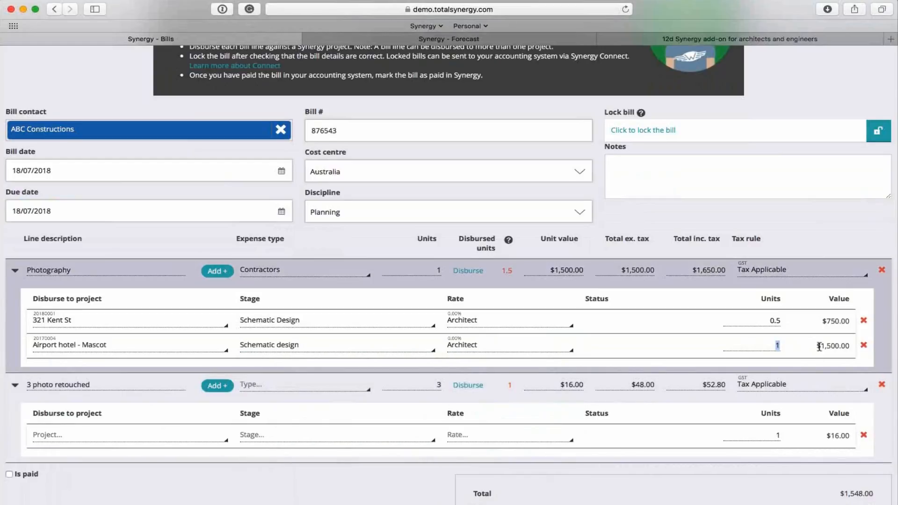
text(0.5)
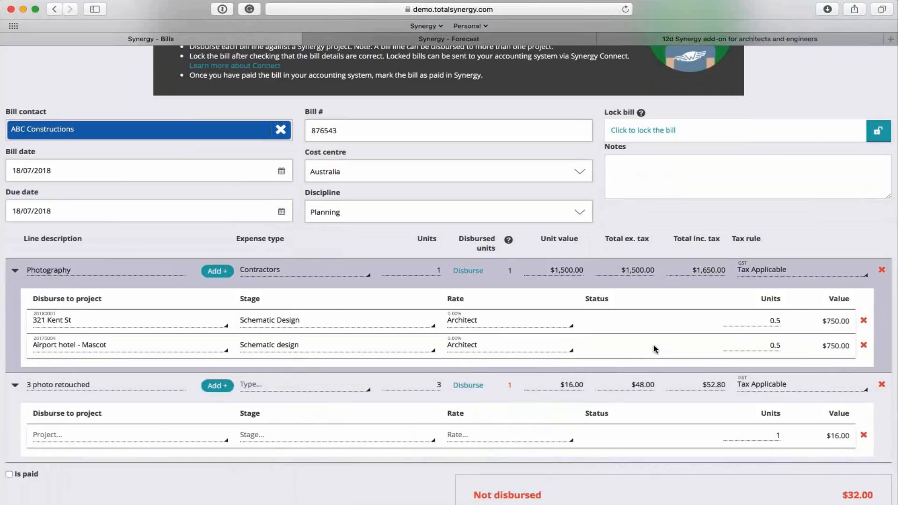
- Disburse 3 units of the "3 photo retouched" line to 321 Kent St, stage Schematic Design, at the Architect rate
click(161, 435)
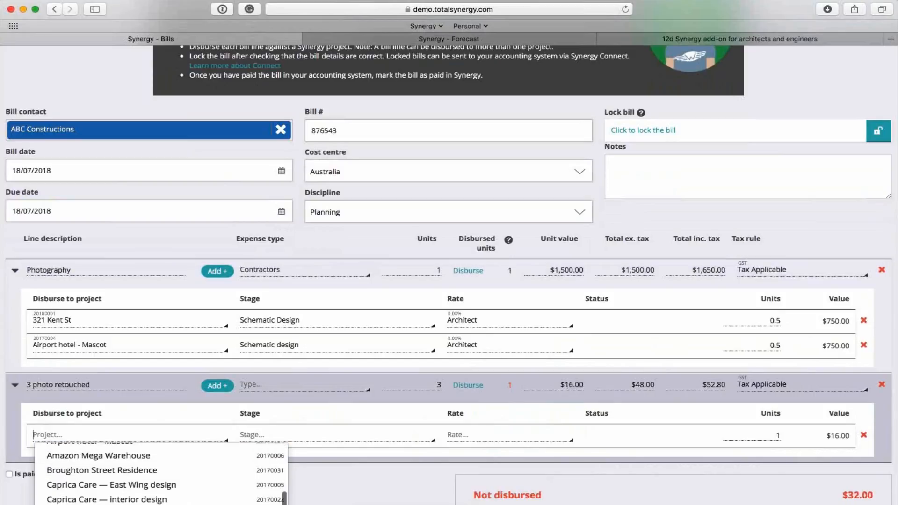
click(128, 503)
click(280, 439)
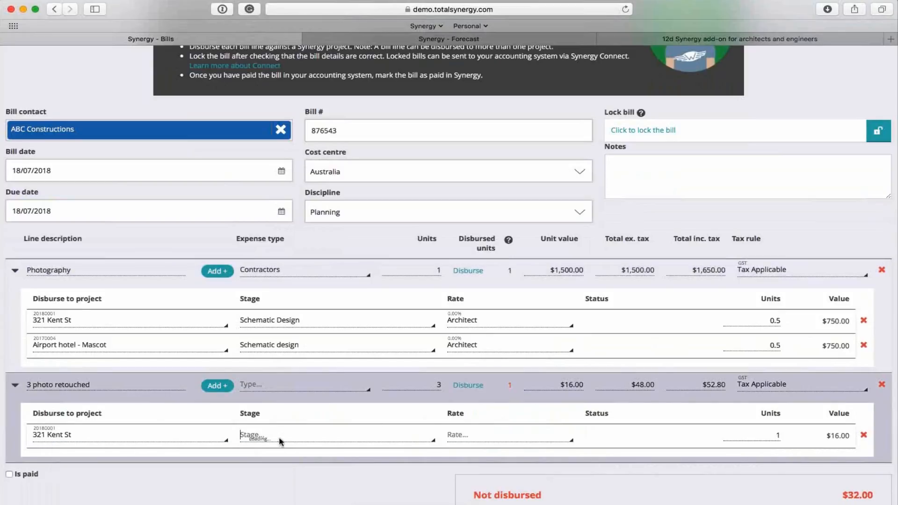
click(288, 479)
click(487, 440)
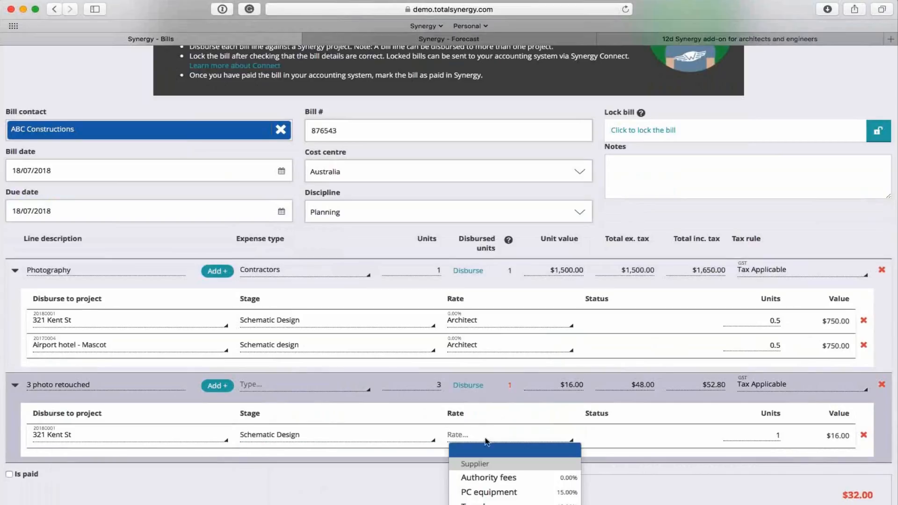
scroll(364, 463, down, 3)
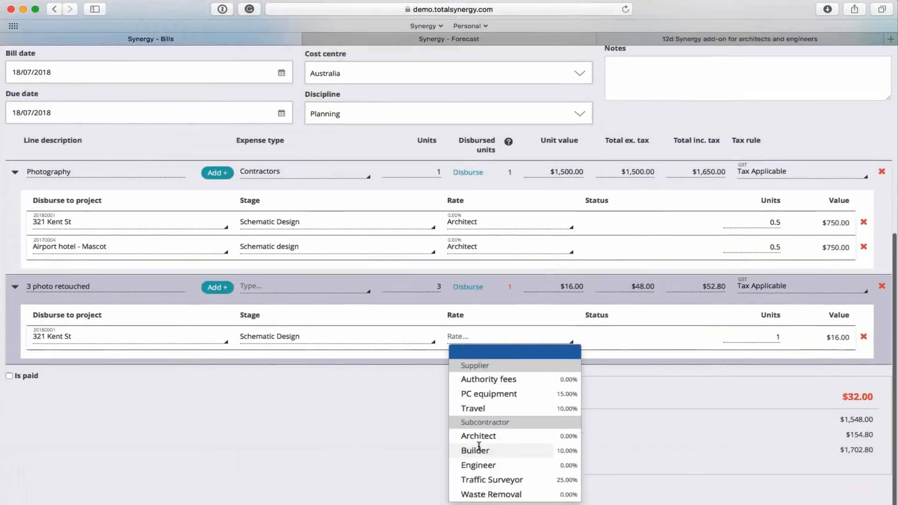
click(479, 438)
drag(773, 337, 807, 337)
text(3)
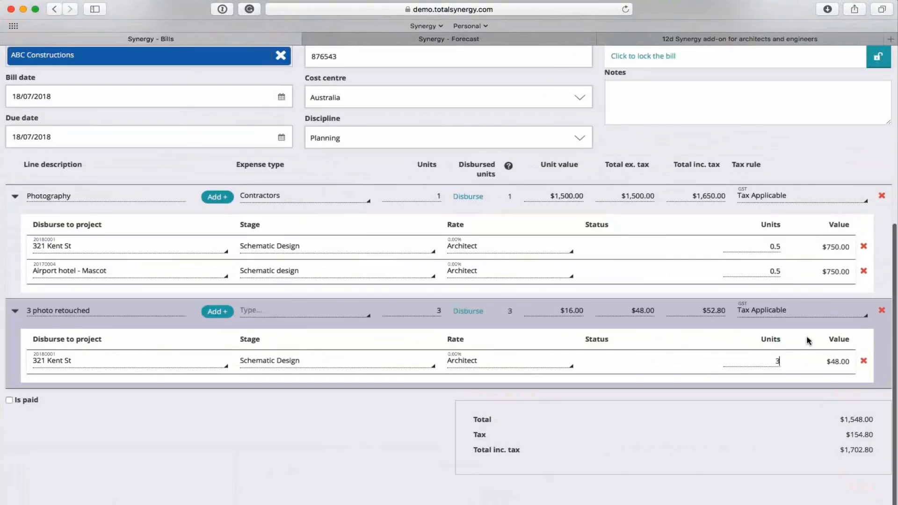
- Set the expense type of the "3 photo retouched" line to Contractors and save the bill
scroll(332, 448, up, 2)
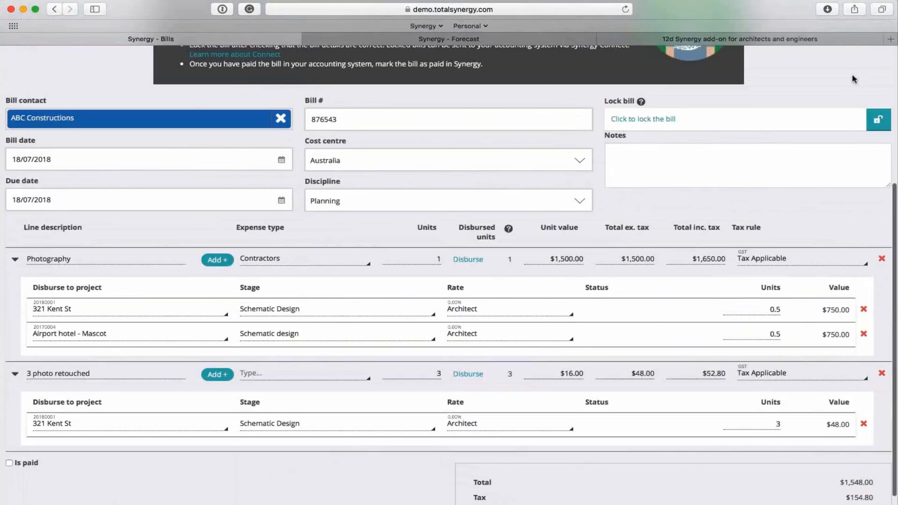
scroll(851, 92, up, 2)
scroll(848, 103, up, 4)
click(842, 134)
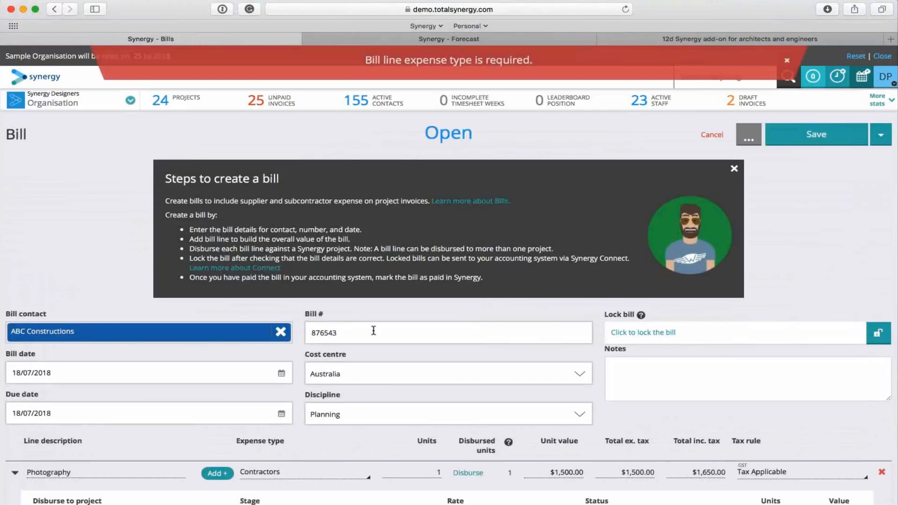
scroll(440, 444, down, 4)
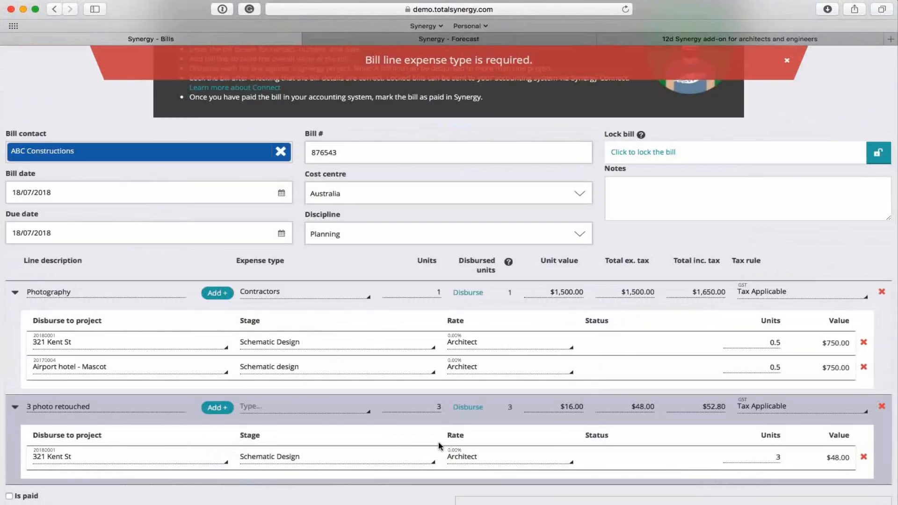
click(257, 406)
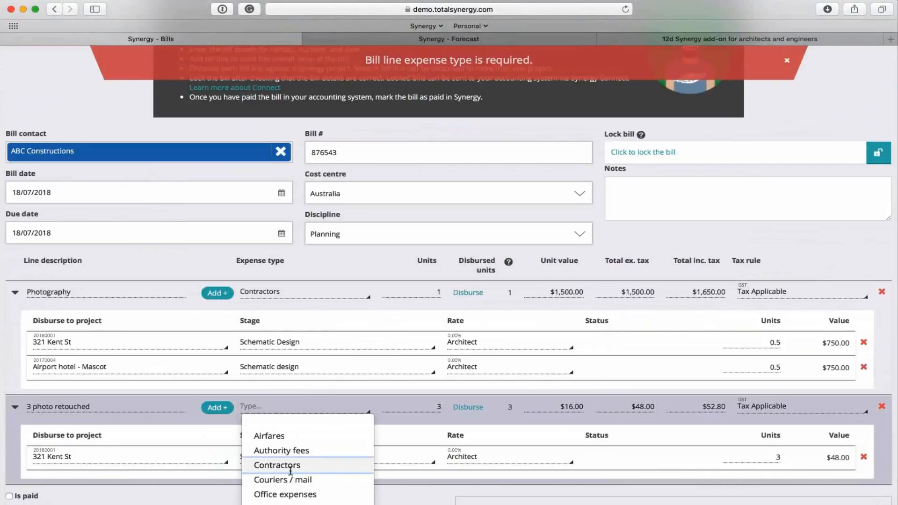
click(289, 465)
scroll(519, 347, up, 4)
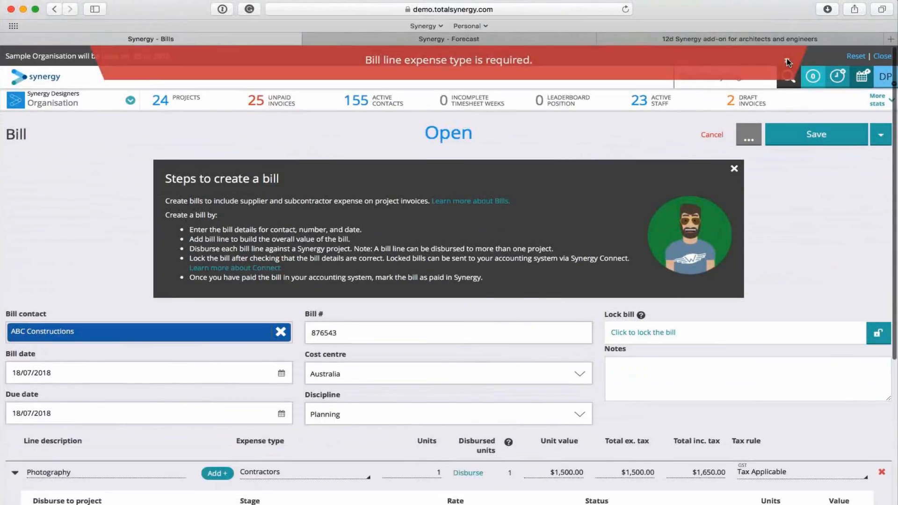
click(813, 135)
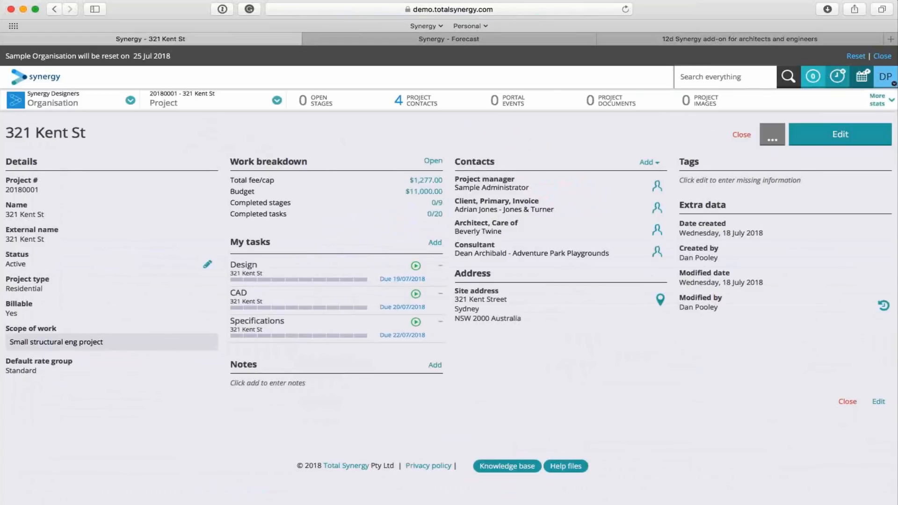
- Open the invoices of the 321 Kent St project and add a draft invoice
click(881, 103)
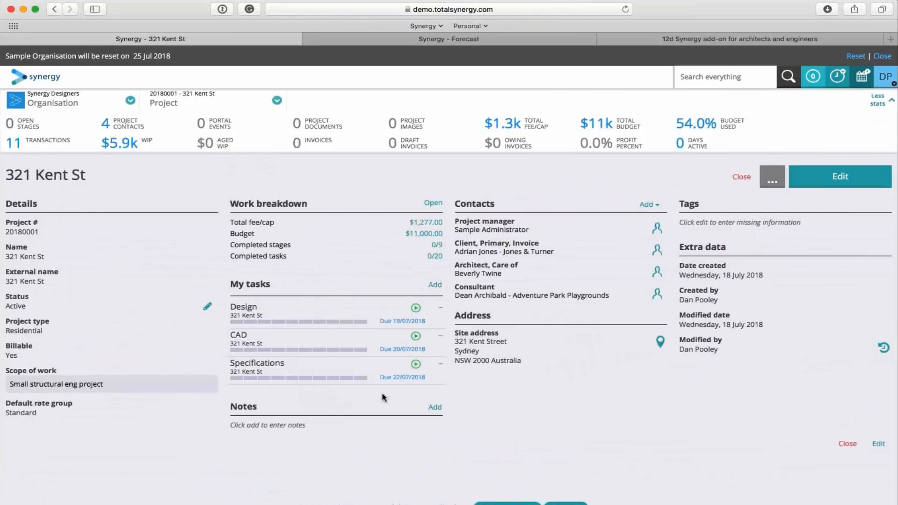
click(354, 135)
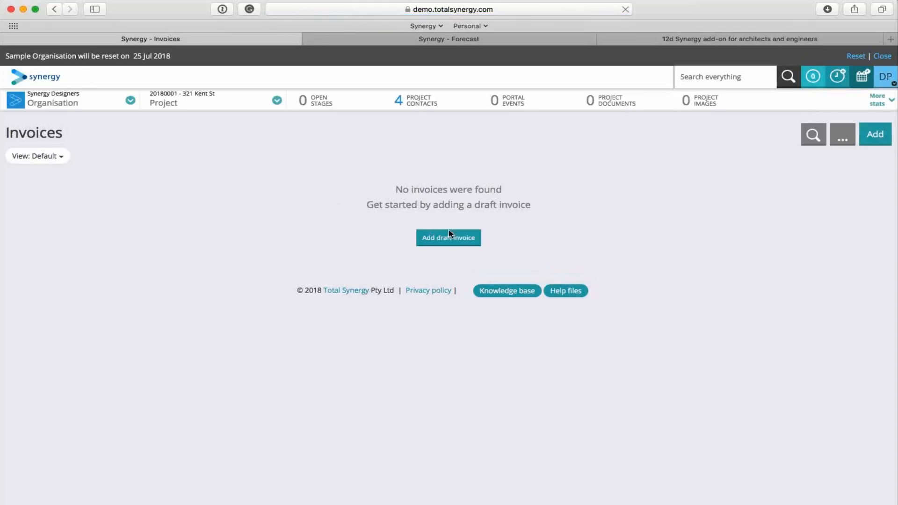
click(449, 239)
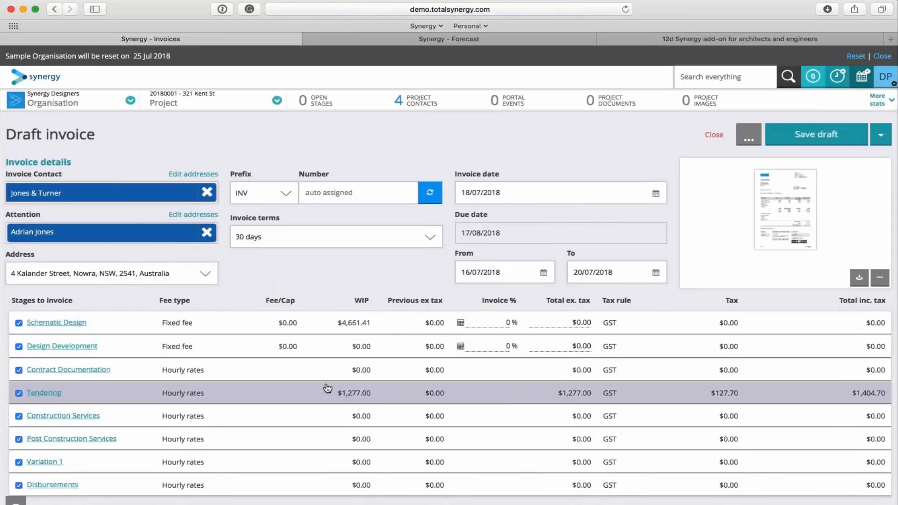
- Try to invoice a total ex. tax of 4661 for the Schematic Design stage on the draft invoice
click(72, 326)
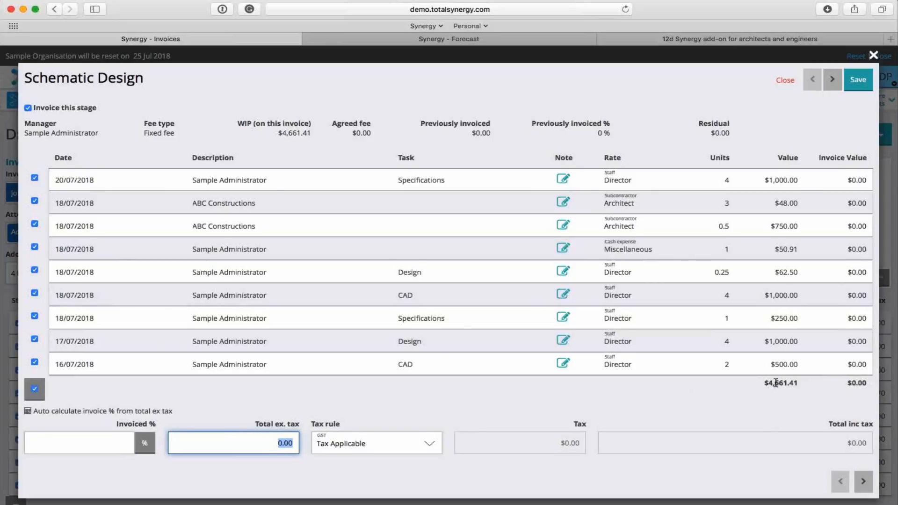
click(270, 443)
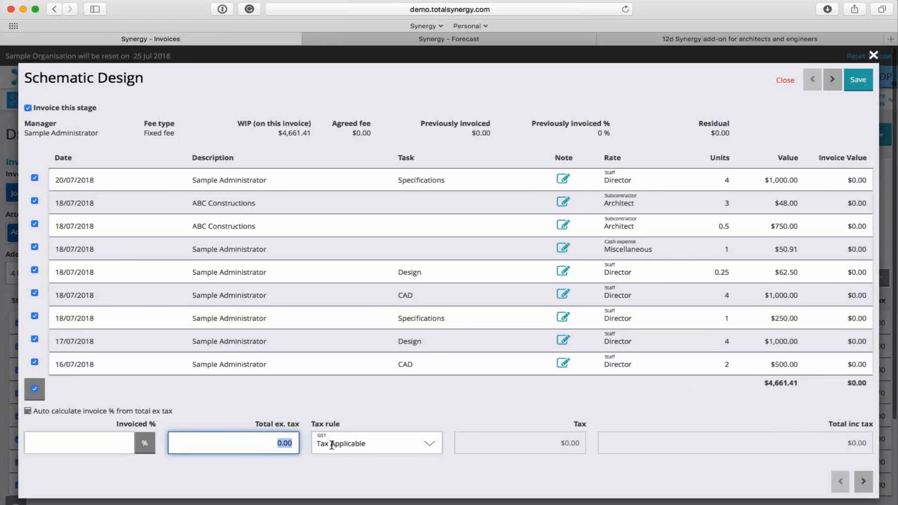
text(4661)
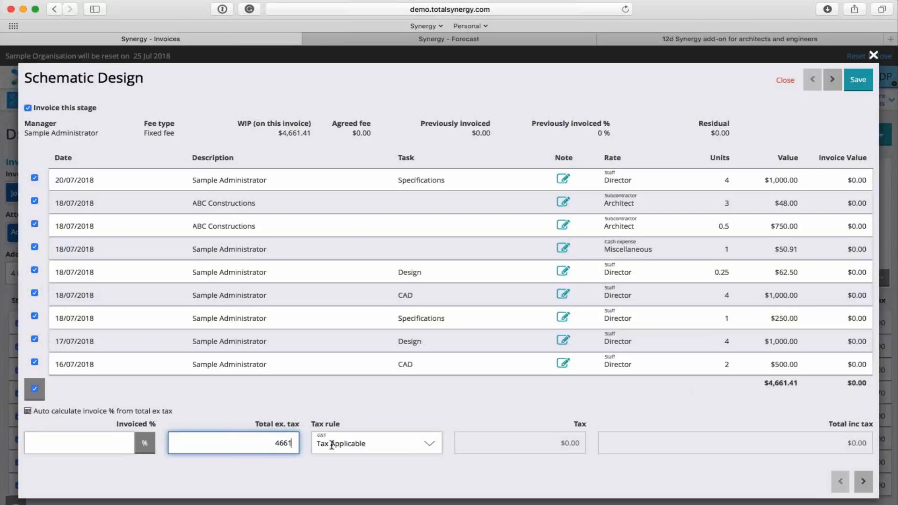
click(331, 477)
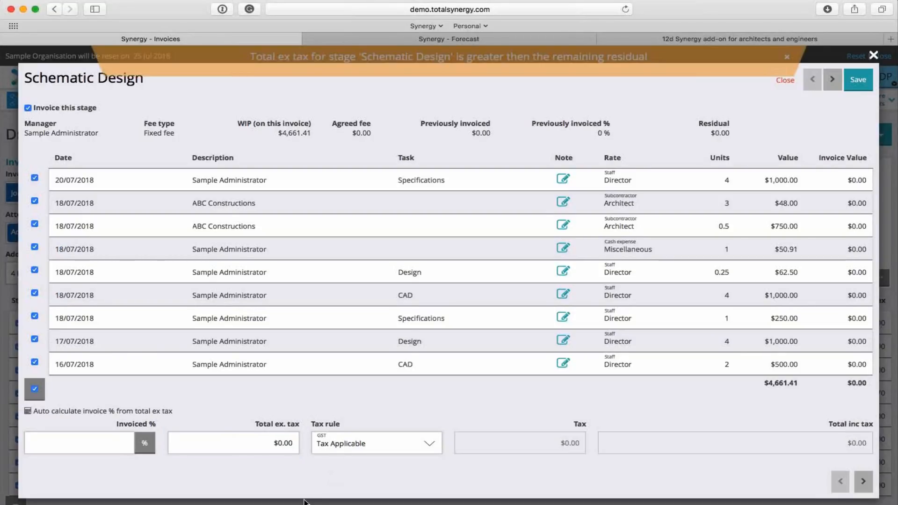
click(786, 61)
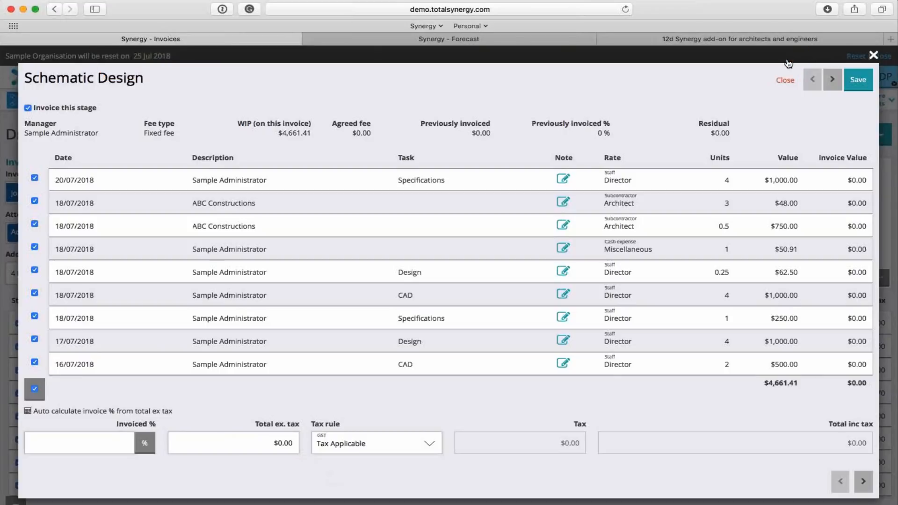
click(857, 79)
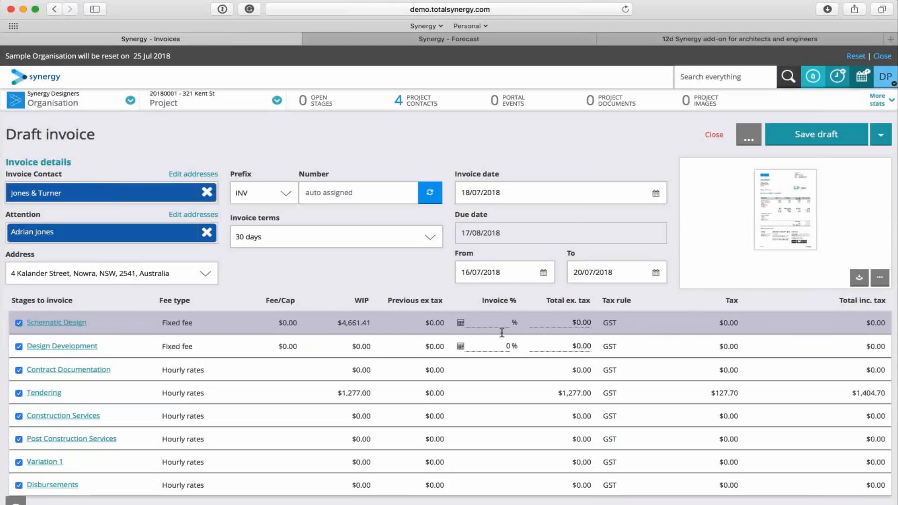
click(500, 319)
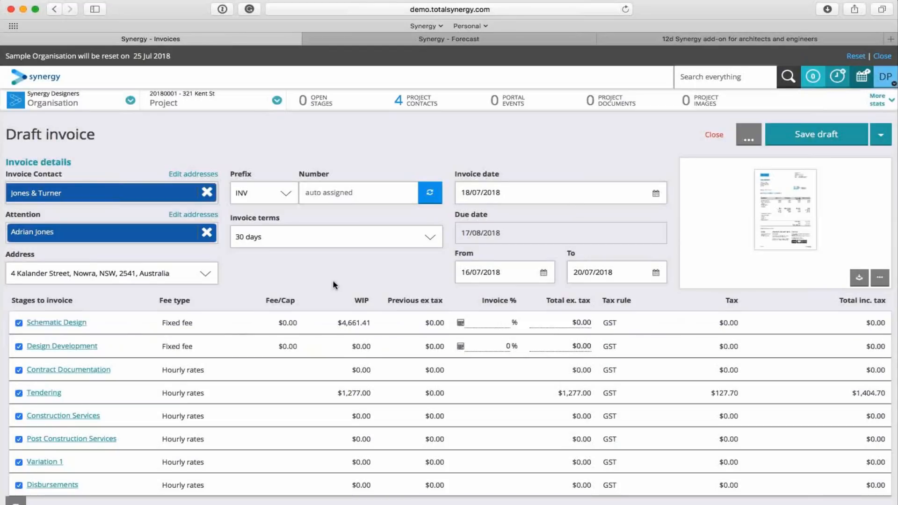
- Open the project's work breakdown and examine the fee types and fees of its stages
click(322, 101)
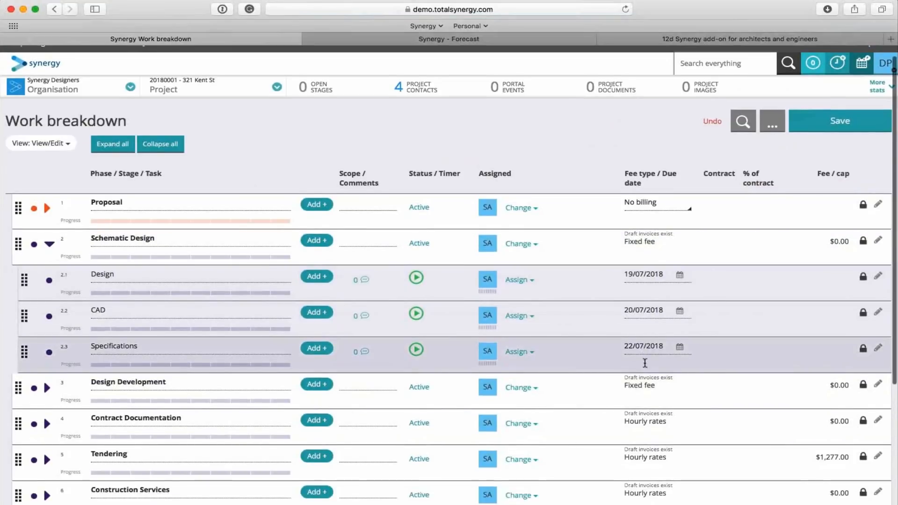
scroll(701, 374, down, 3)
scroll(708, 281, up, 3)
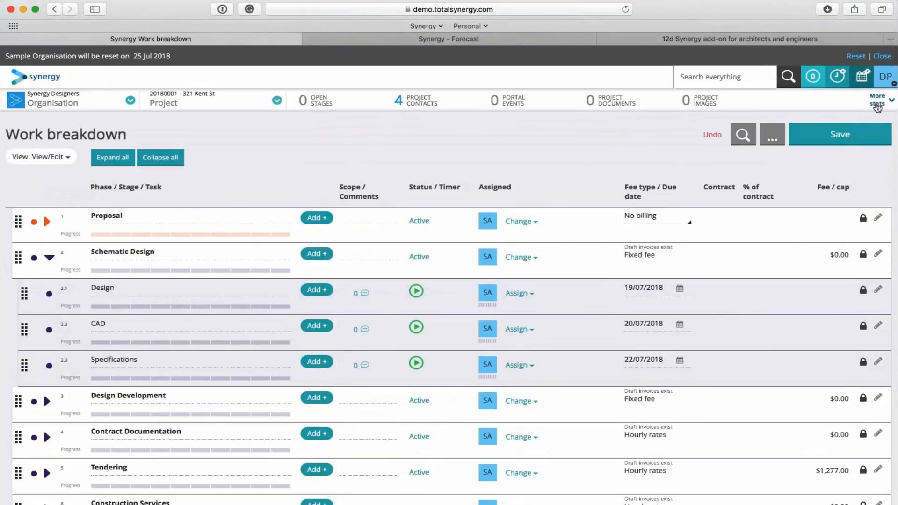
- Delete the project's draft invoice for Jones & Turner
click(877, 104)
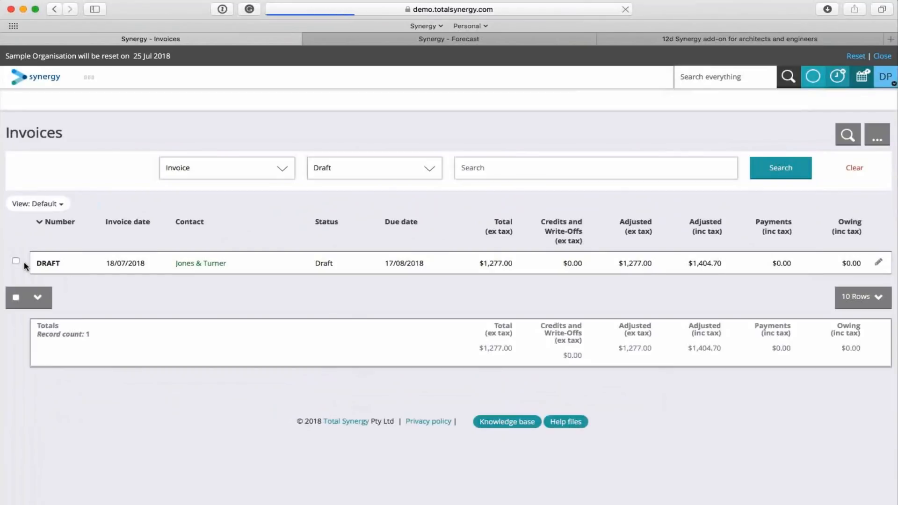
click(16, 261)
click(38, 298)
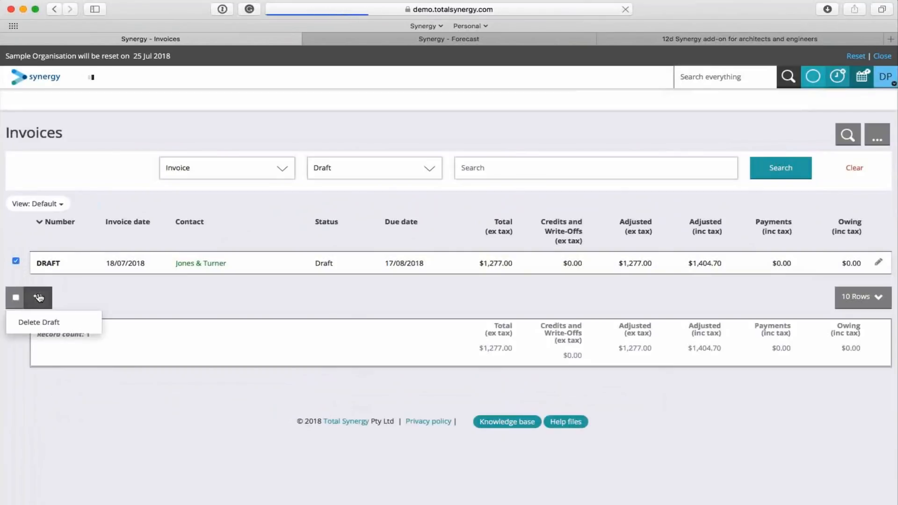
click(39, 321)
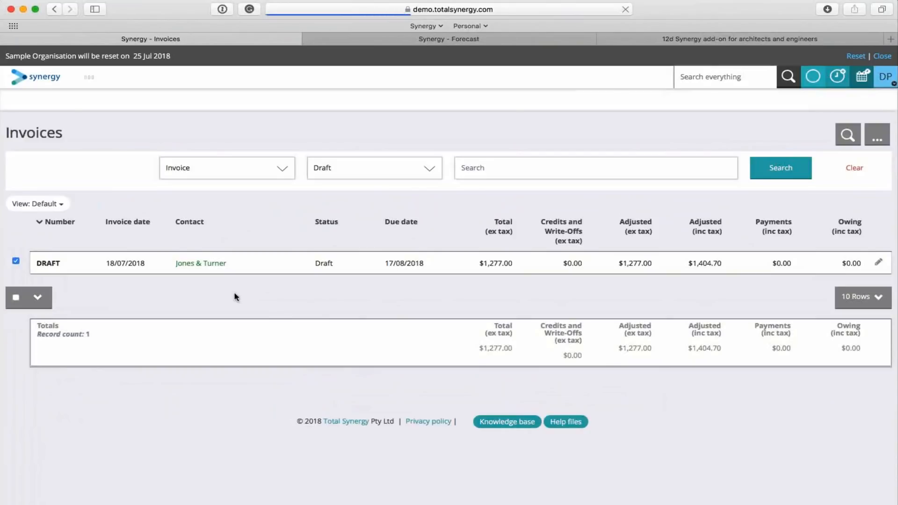
click(38, 299)
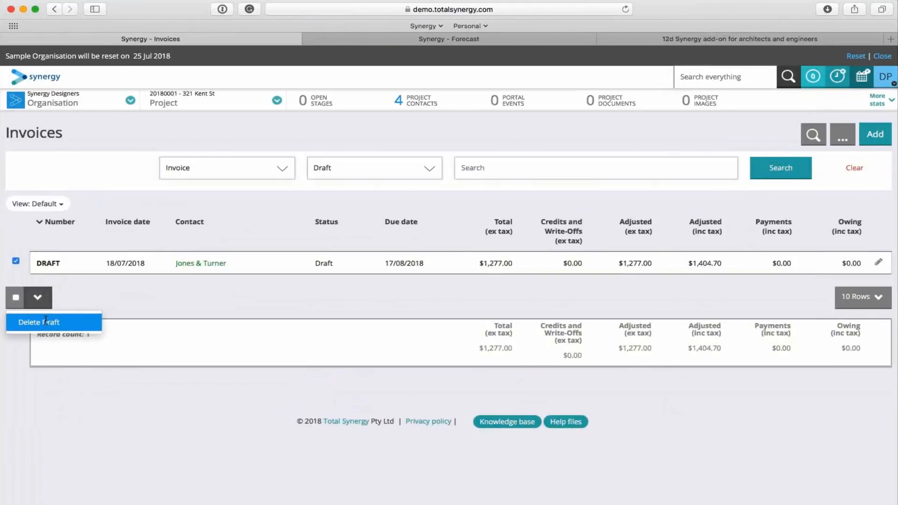
click(45, 322)
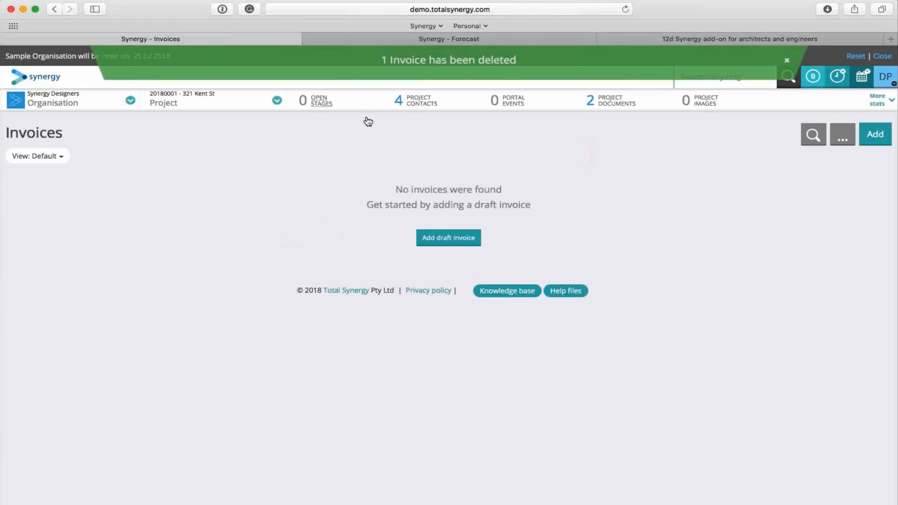
- In the work breakdown, set the fixed fee of Schematic Design to $15,000 and of Design Development to $11,000
click(317, 114)
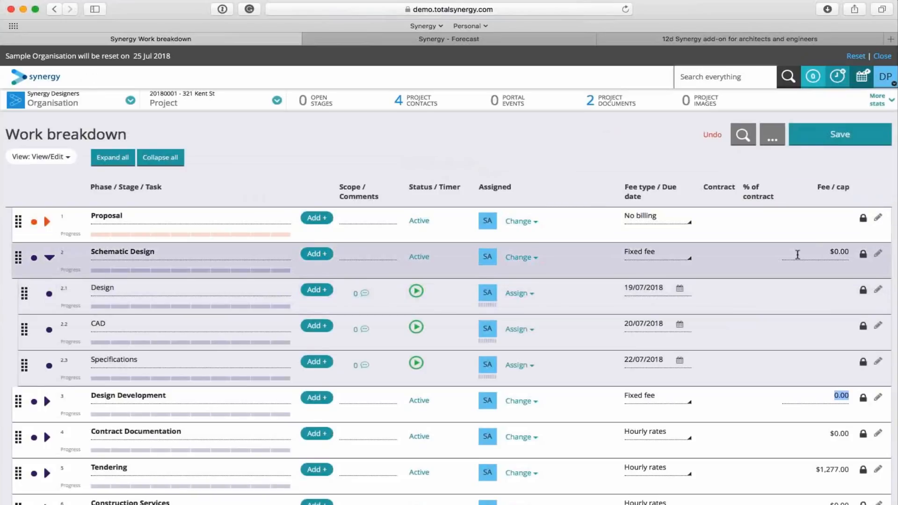
click(847, 253)
text(15,0000)
click(777, 259)
click(835, 399)
text(11,)
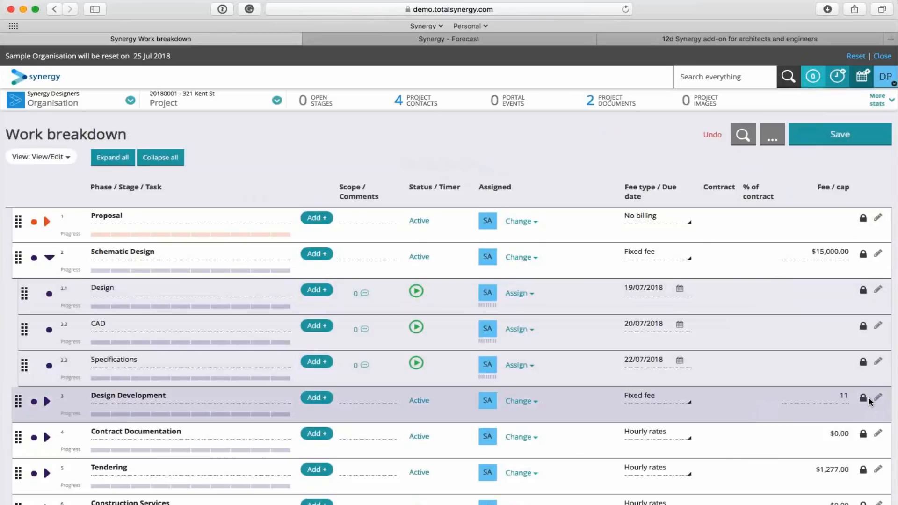
text(000)
click(730, 421)
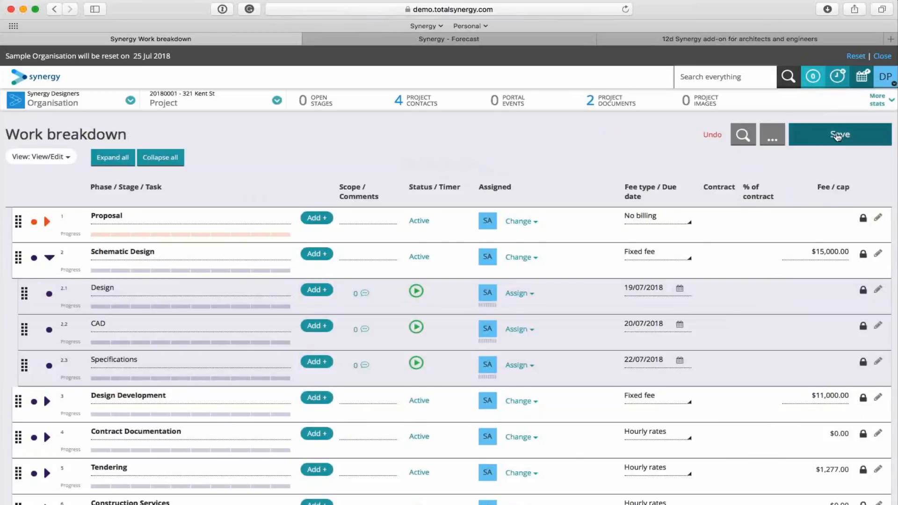
- Save the work breakdown changes and add a draft invoice for the 321 Kent St project
click(837, 135)
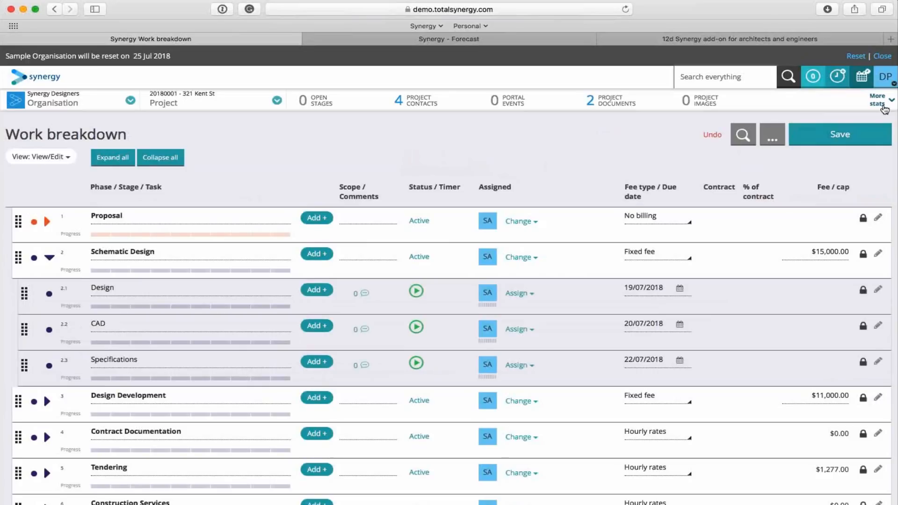
click(884, 107)
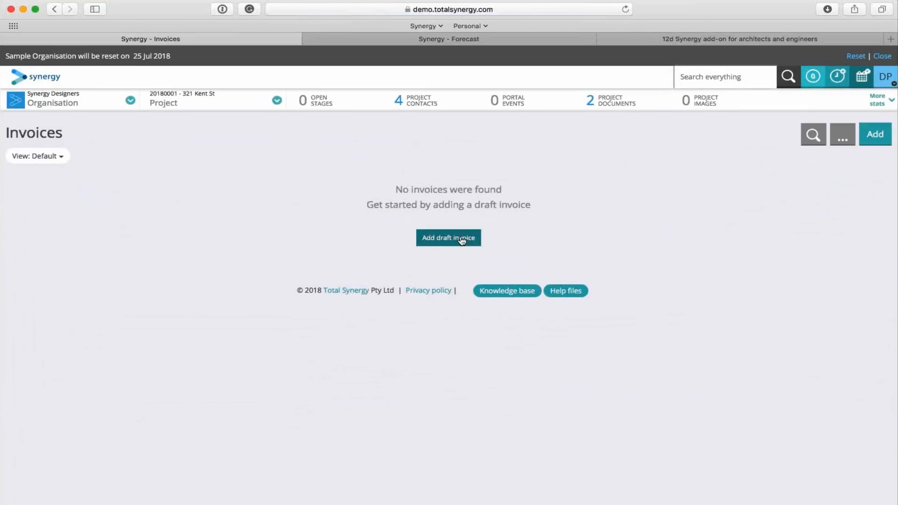
click(461, 240)
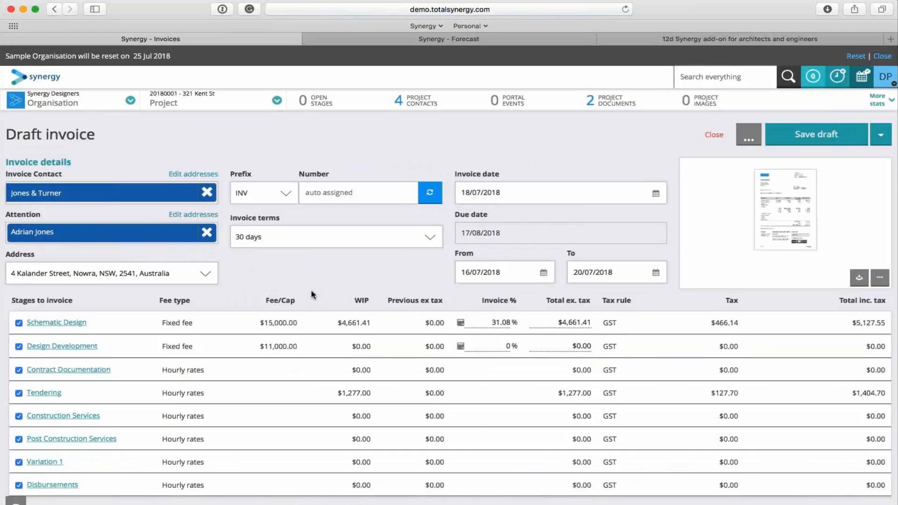
click(522, 195)
click(537, 151)
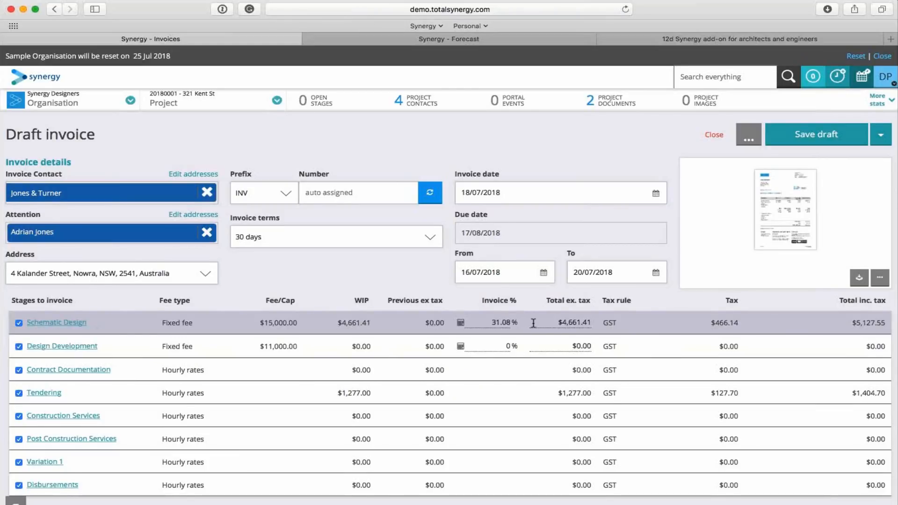
- Set the Schematic Design invoice percentage to 50%, review the stage's transactions, and save the stage
drag(492, 322, 540, 324)
text(50)
click(404, 284)
triple_click(59, 325)
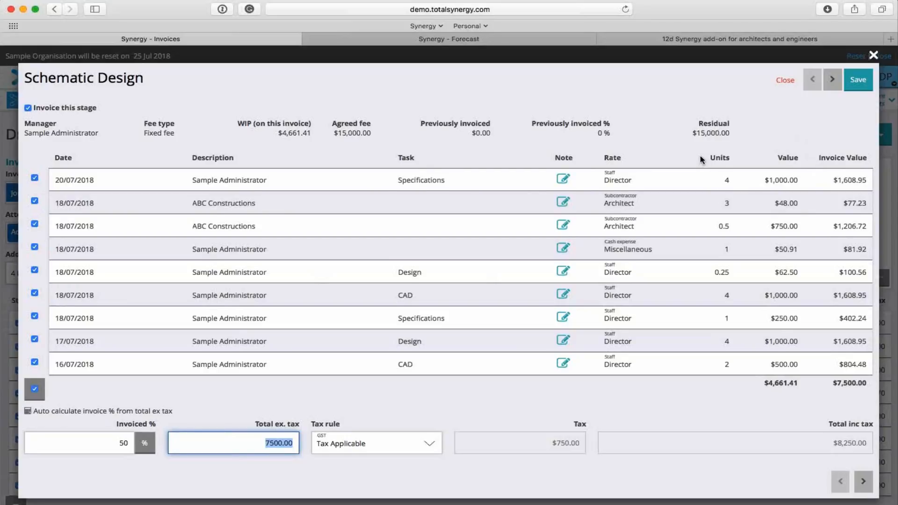
click(868, 86)
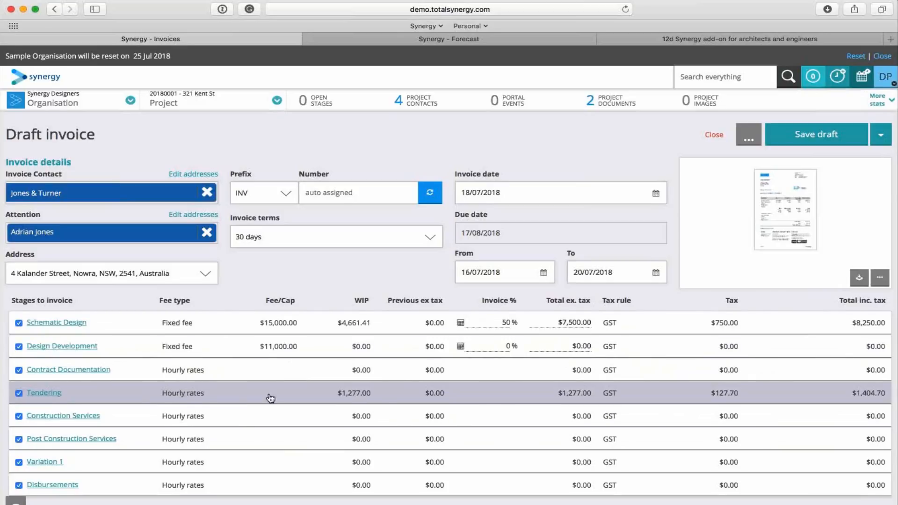
- For the Tendering stage, set the invoice units to 29 for Mileage and 4 for Director, and save the stage
click(47, 393)
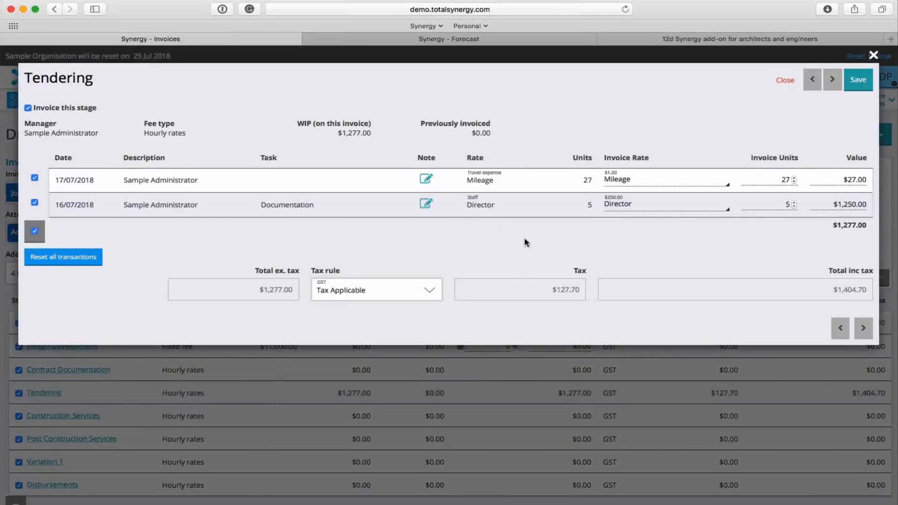
click(793, 178)
click(793, 177)
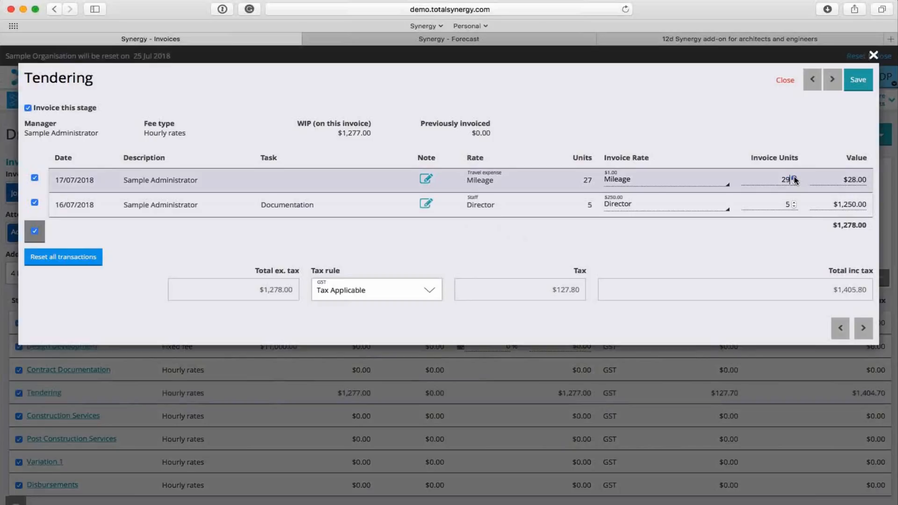
click(793, 206)
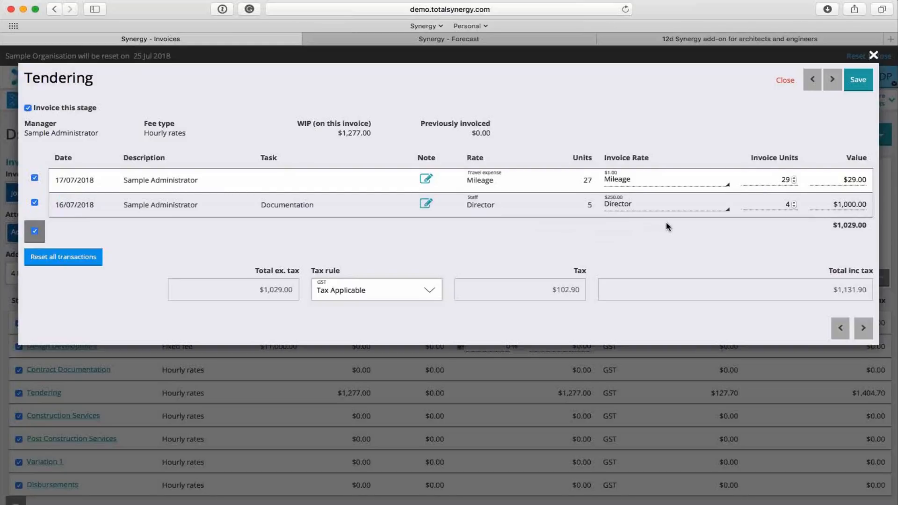
click(850, 78)
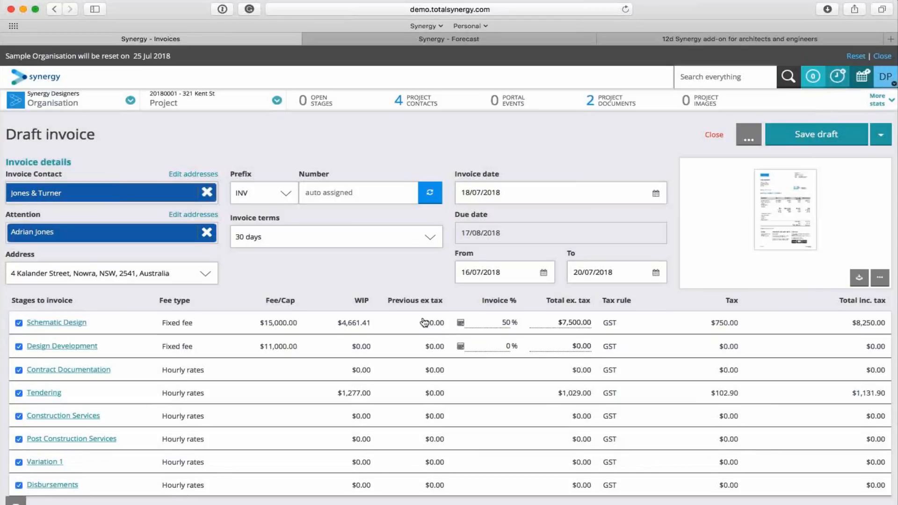
- Save the draft invoice and review its stage lines, totals and payment terms in the document preview
click(809, 134)
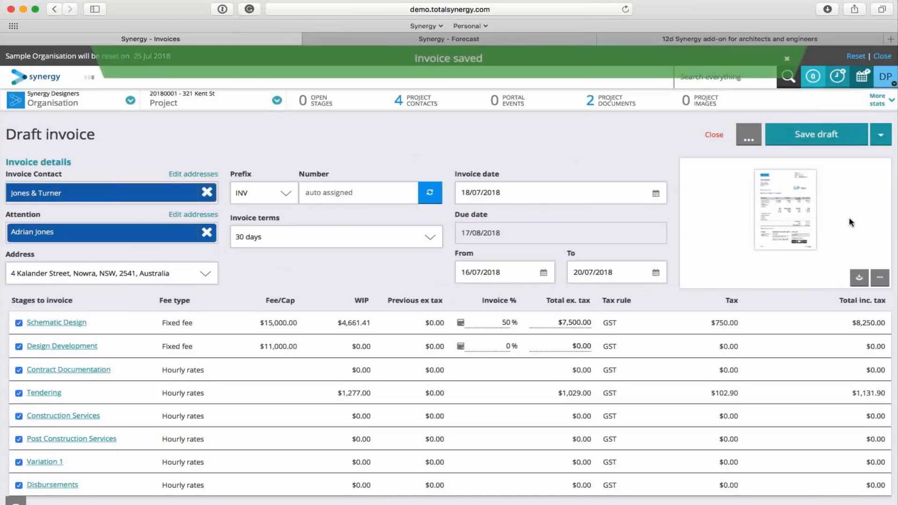
click(778, 218)
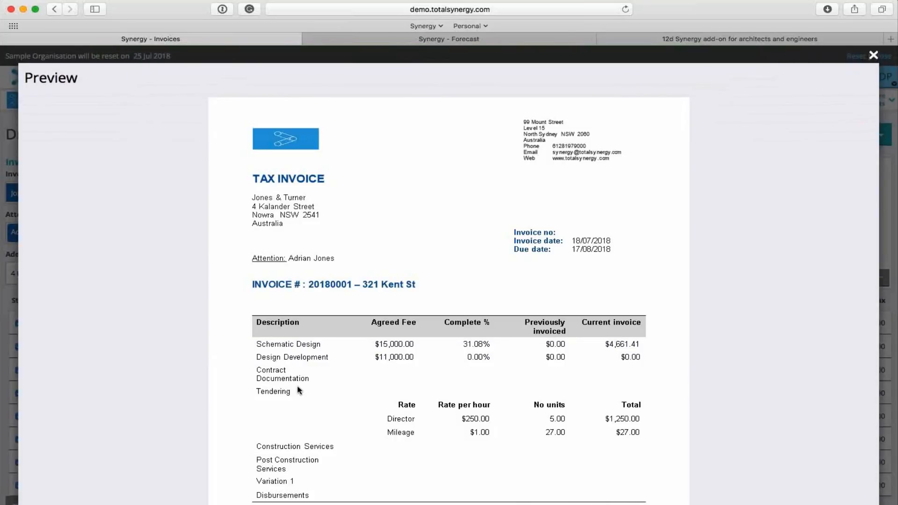
scroll(401, 366, down, 5)
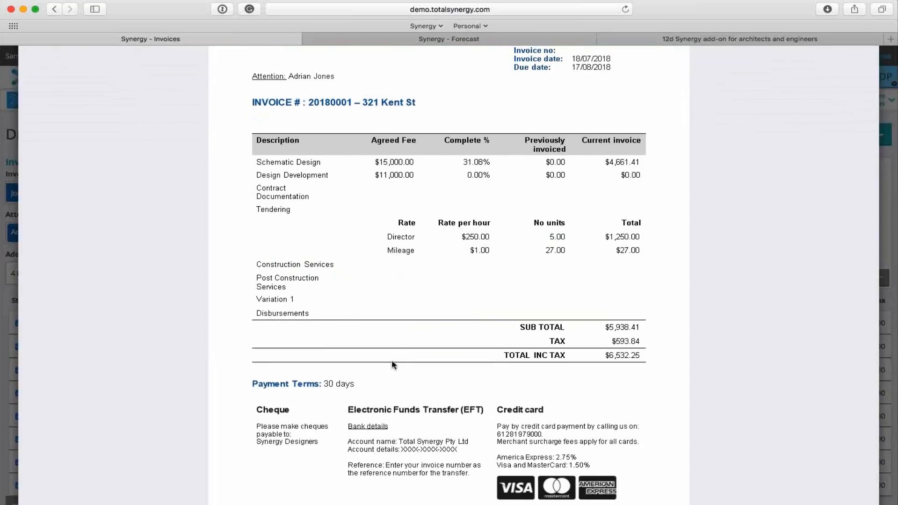
scroll(419, 367, down, 2)
scroll(418, 366, up, 3)
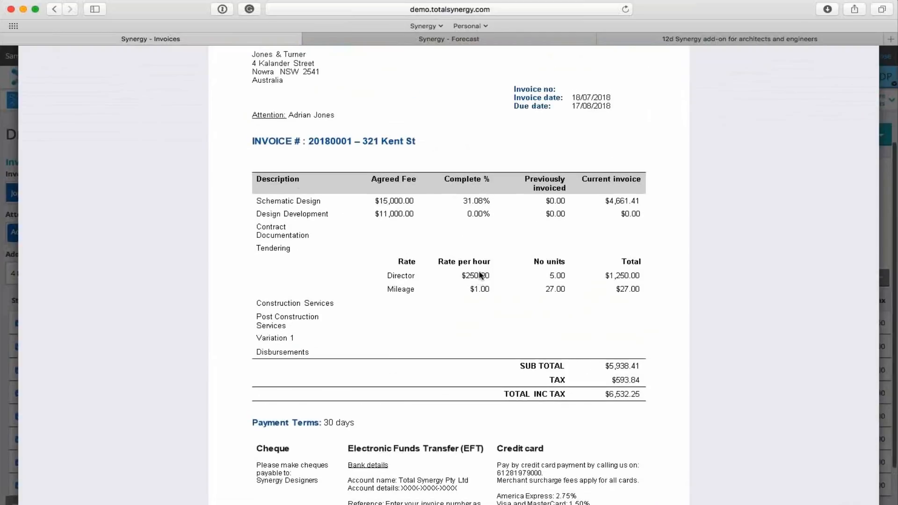
click(480, 279)
click(873, 55)
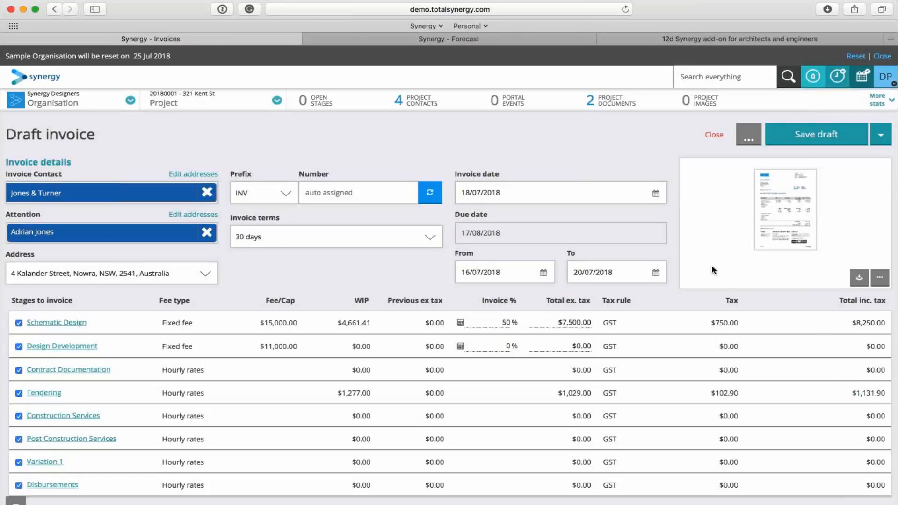
- Switch the invoice layout to Invoice with transactions table and finalise the draft invoice
click(879, 277)
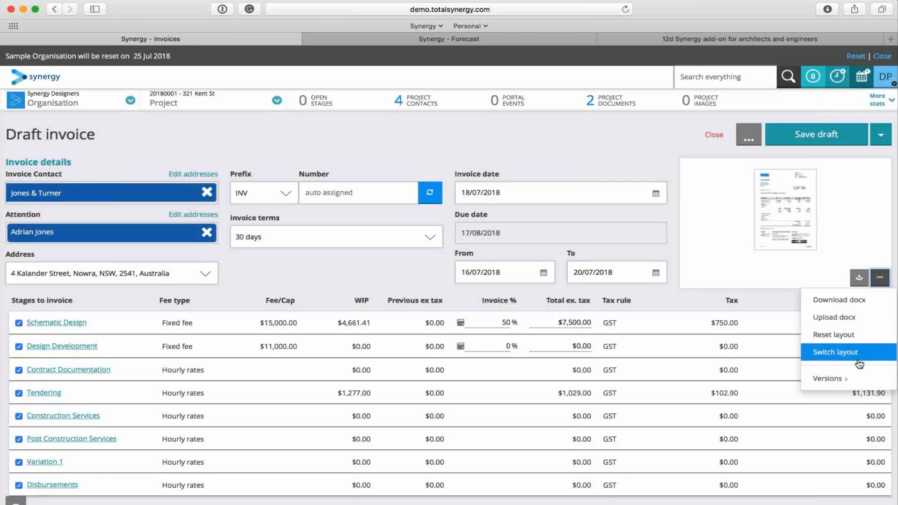
click(823, 352)
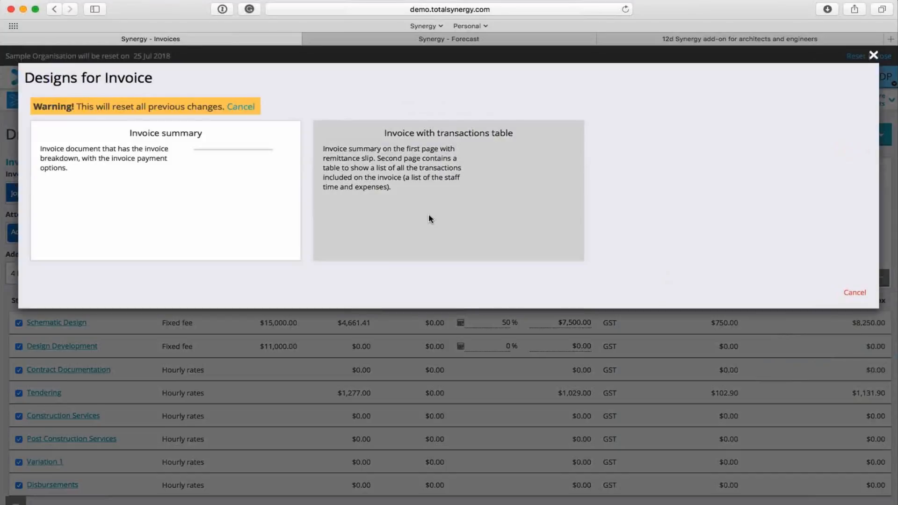
click(477, 151)
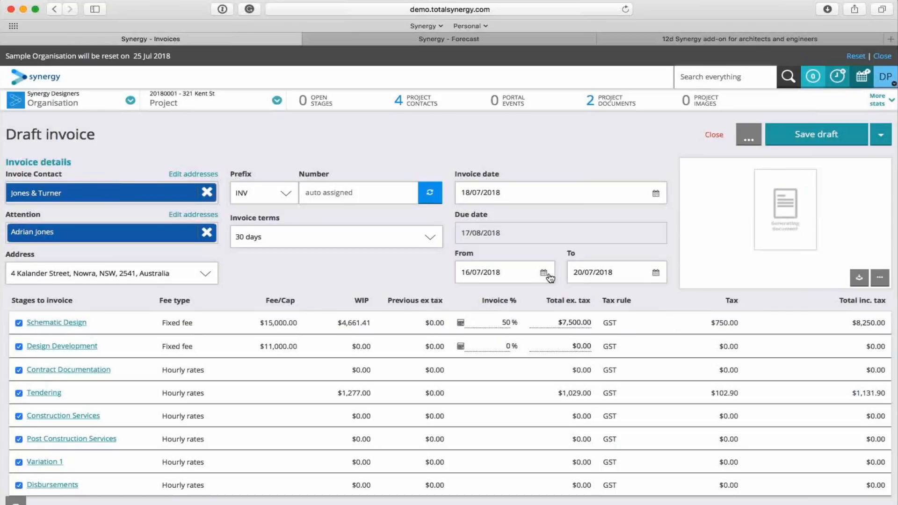
scroll(734, 295, down, 1)
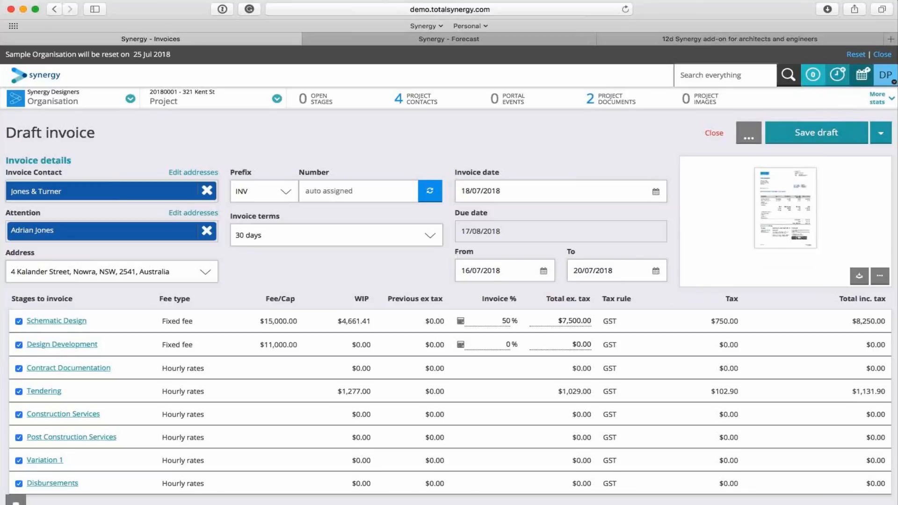
click(880, 133)
click(827, 159)
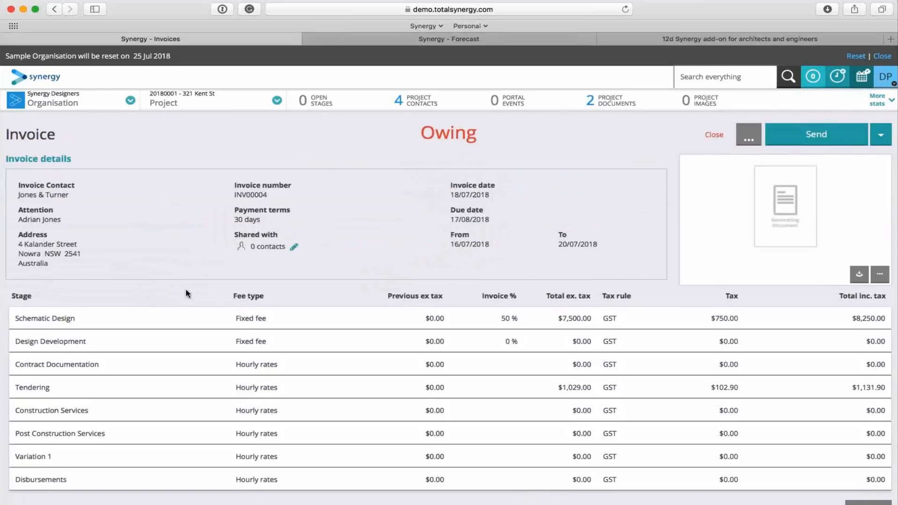
- Record an electronic funds transfer payment of $9,381.90 dated 18/07/2018 against the invoice with the note "Paid"
scroll(575, 280, down, 5)
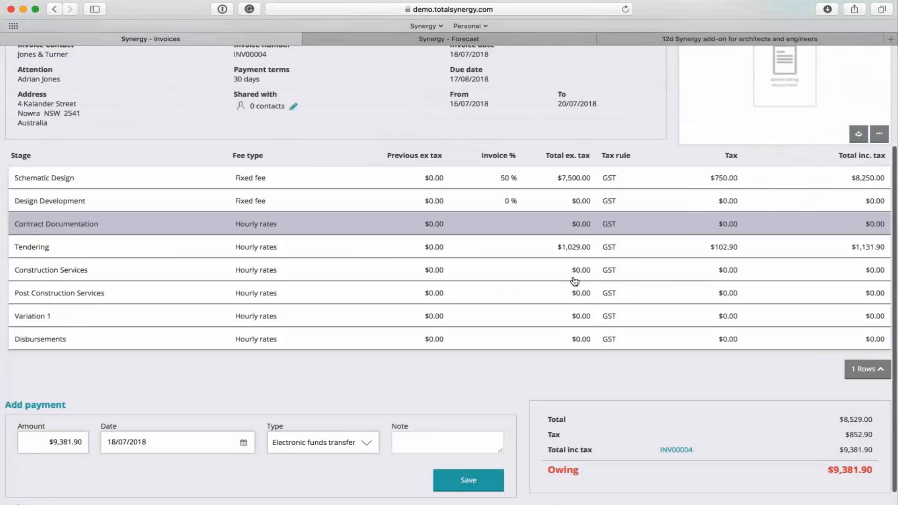
click(58, 380)
click(428, 385)
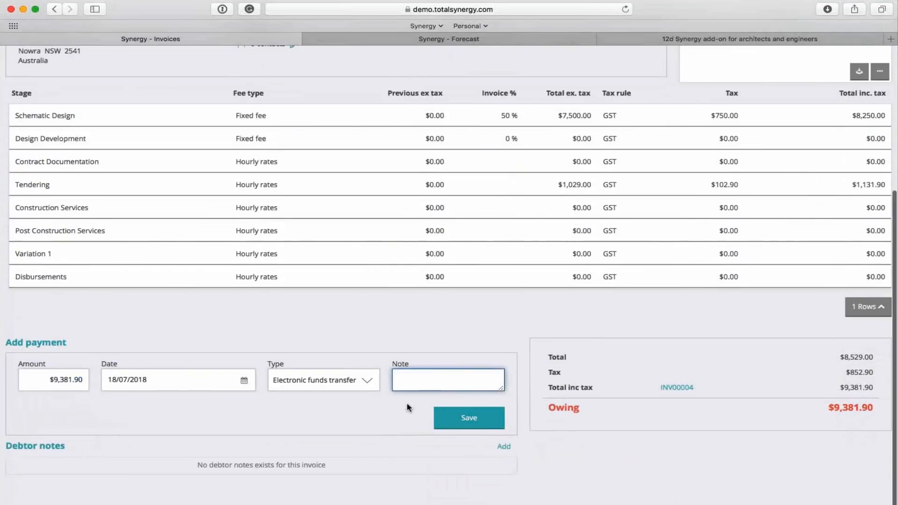
text(Paid)
click(456, 422)
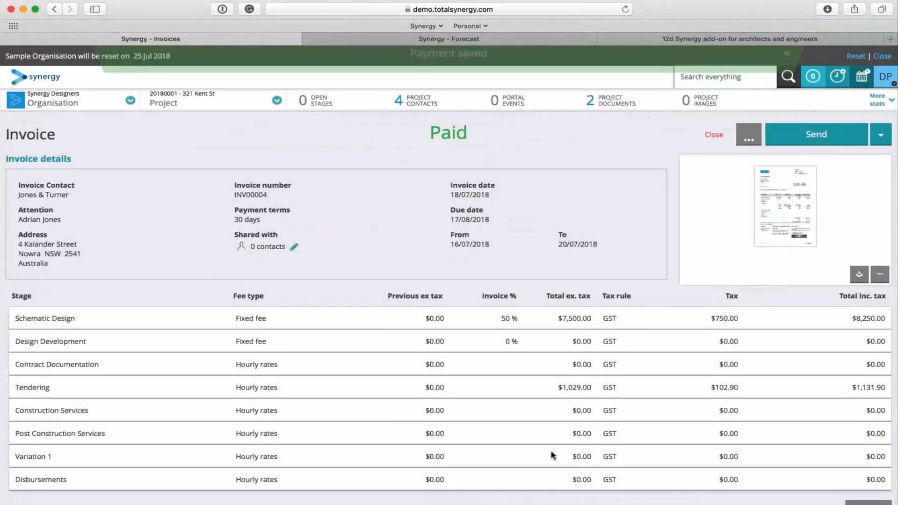
- Open the organisation's reports and look through the available contact, expense, invoice, project, stage, timesheet and transaction reports
click(53, 103)
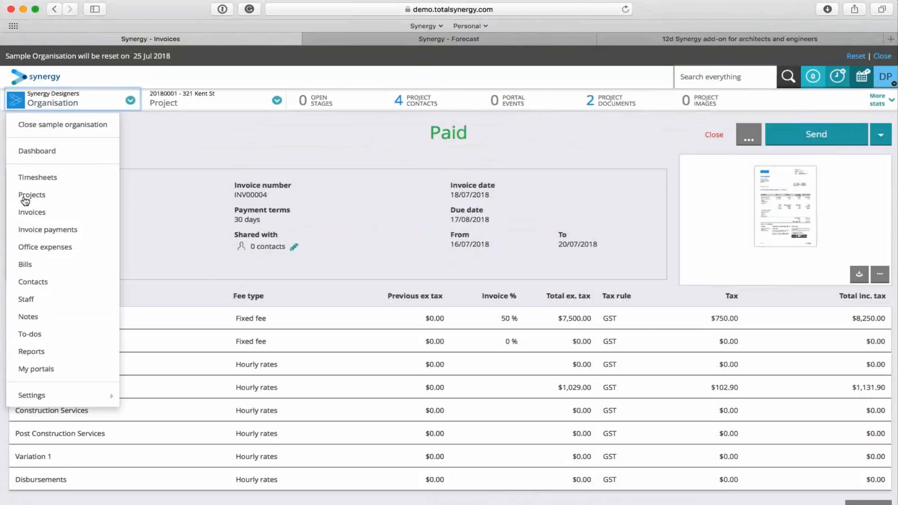
click(58, 351)
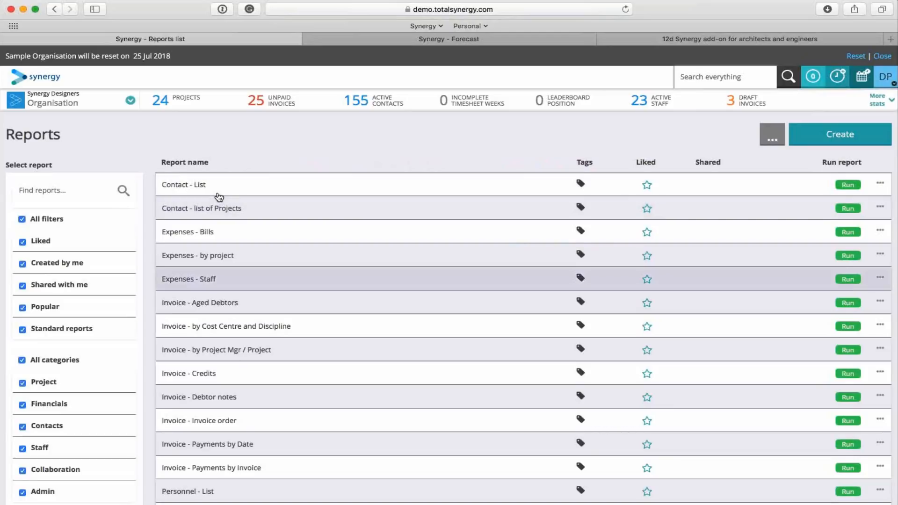
scroll(288, 336, down, 5)
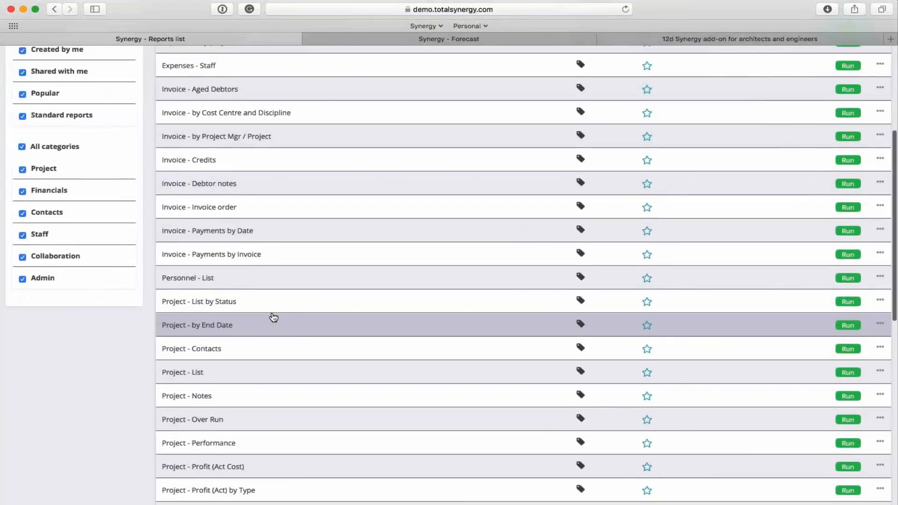
scroll(224, 171, down, 4)
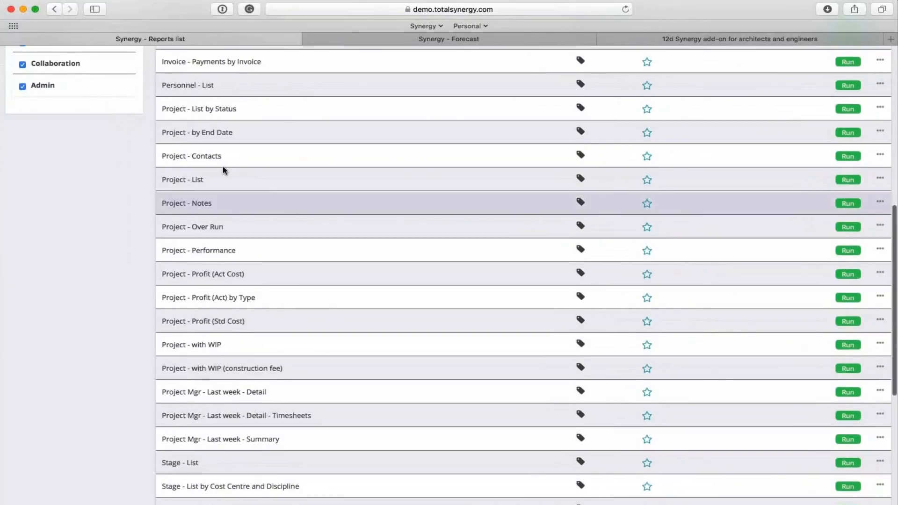
scroll(298, 247, down, 5)
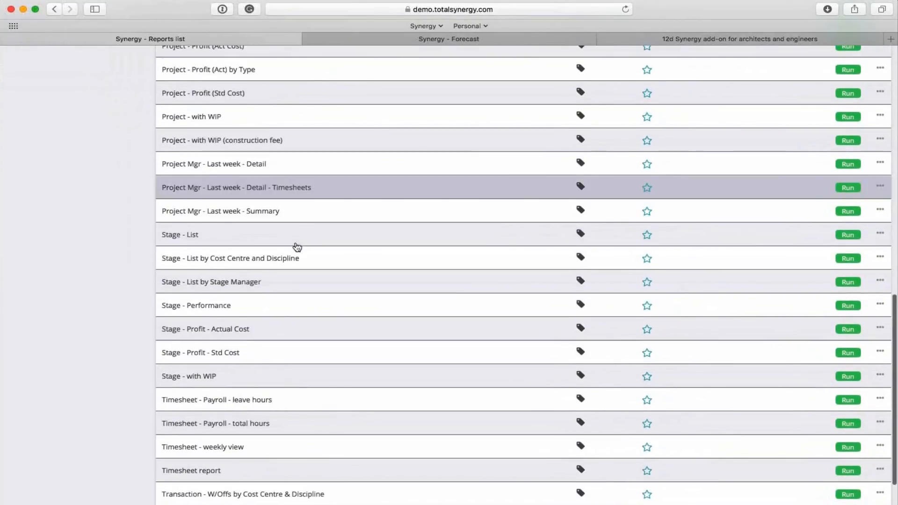
scroll(302, 251, down, 2)
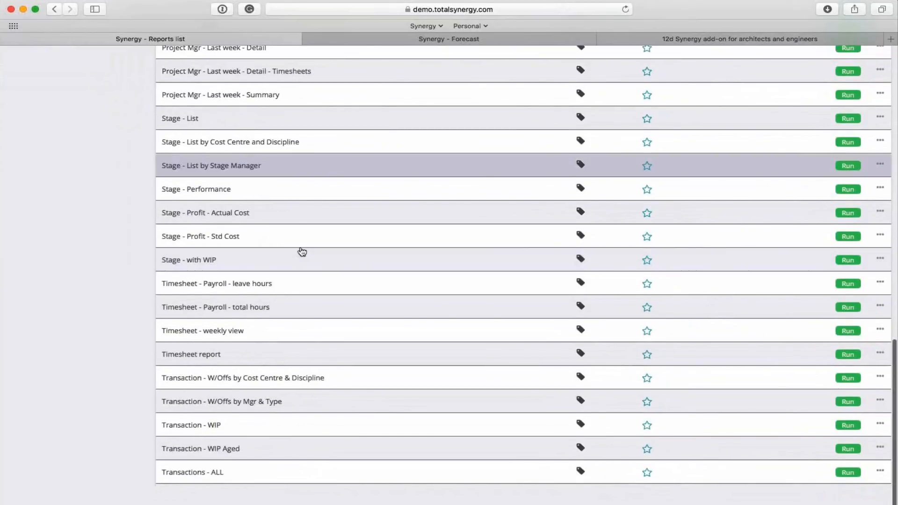
scroll(303, 253, up, 8)
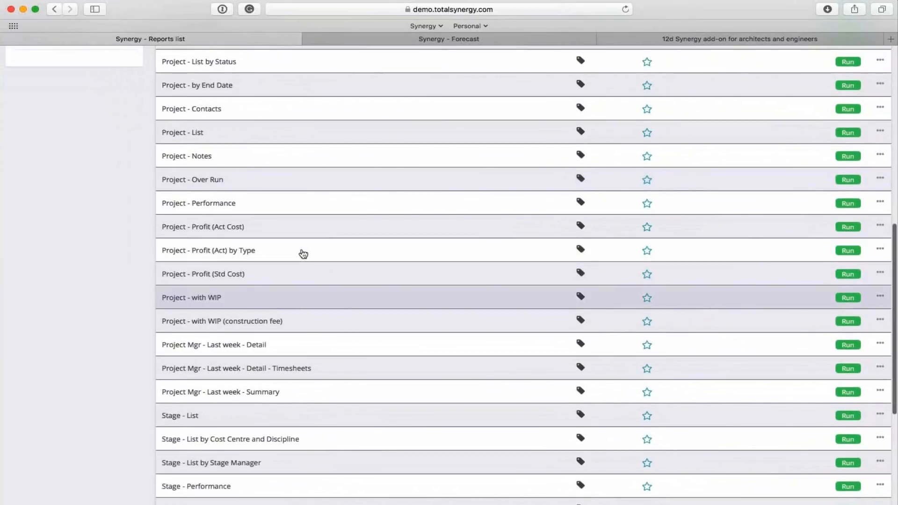
scroll(296, 250, up, 1)
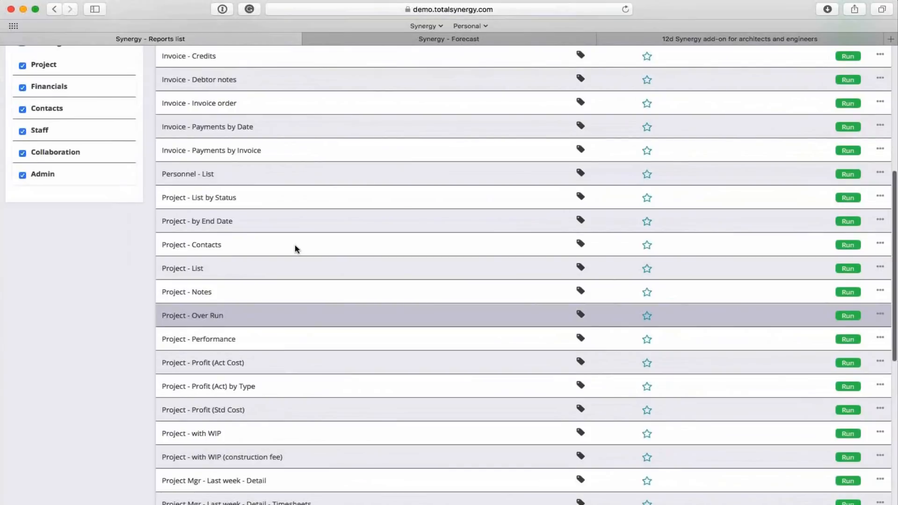
scroll(296, 250, up, 7)
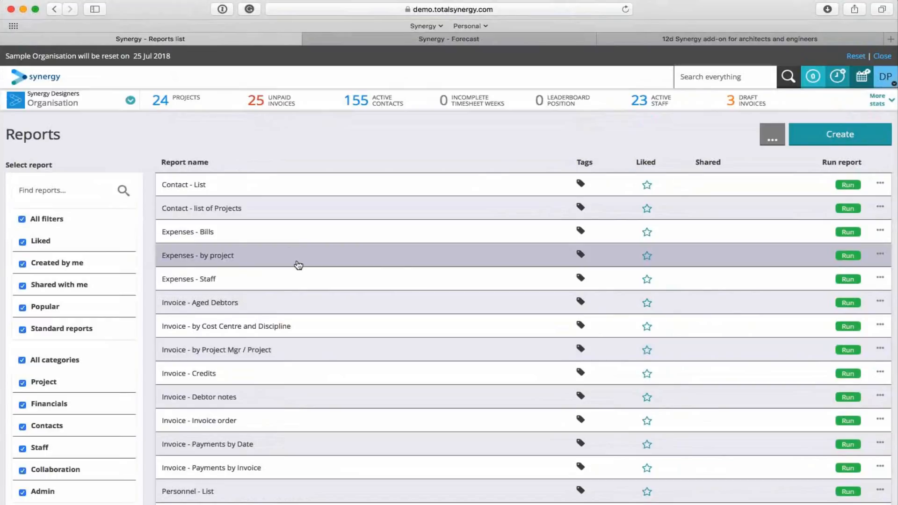
scroll(295, 275, down, 10)
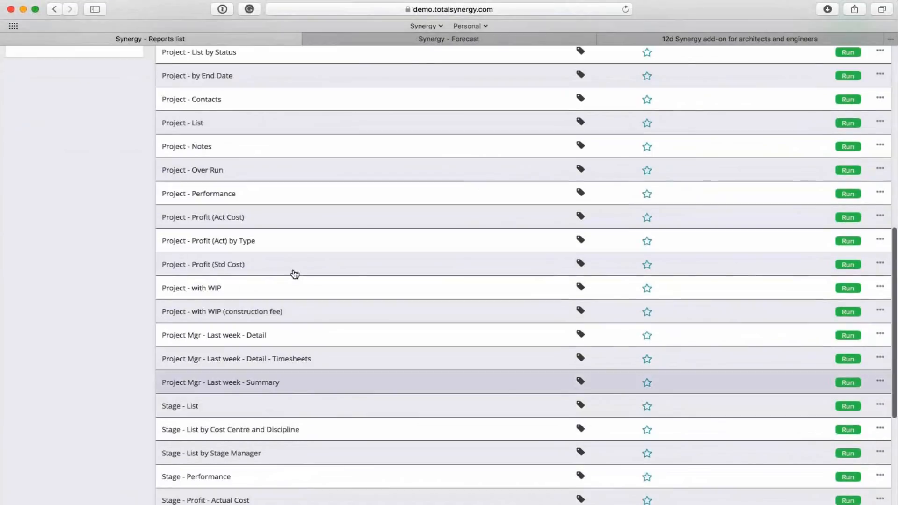
- Run the Project - Performance report with the "Project i am the manager" filter removed
click(823, 202)
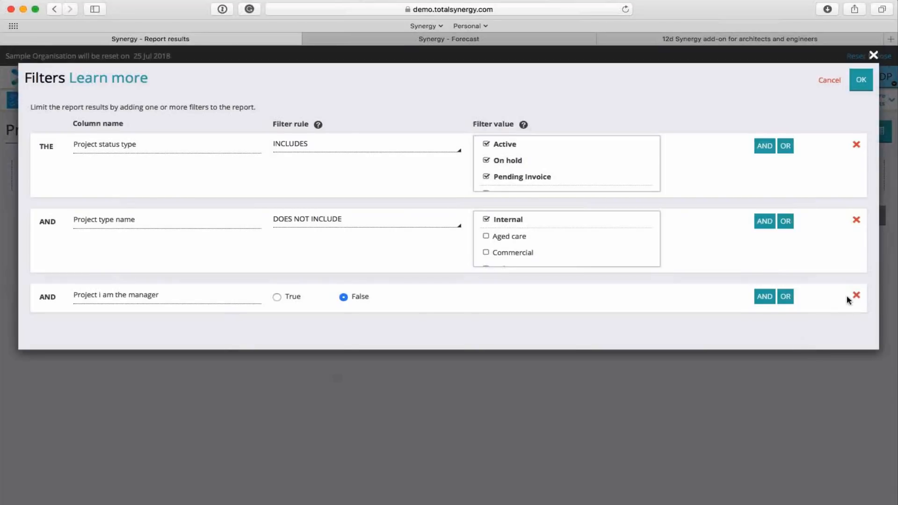
click(856, 294)
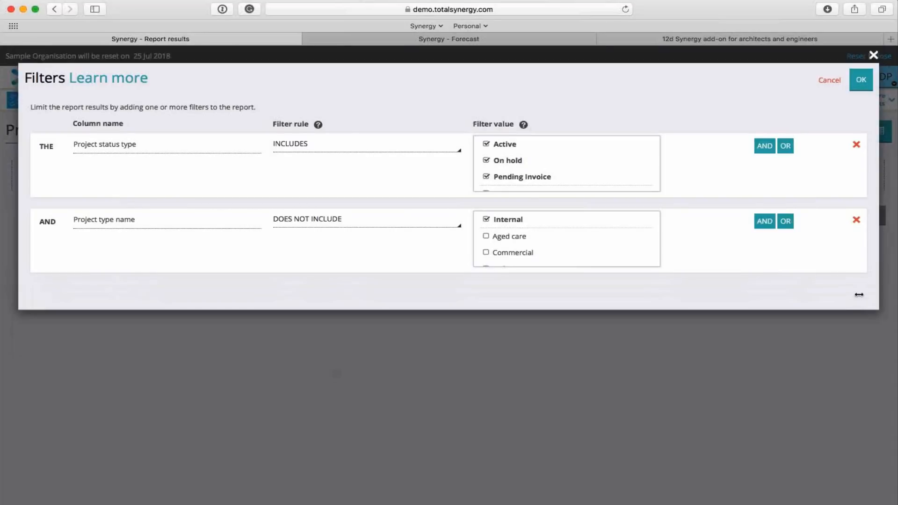
click(860, 80)
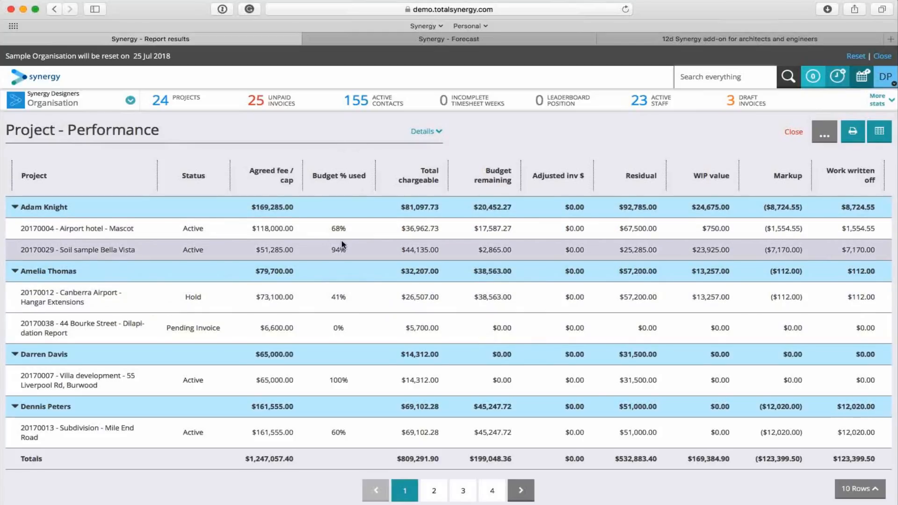
- Copy the report for customising, remove the Budget % used and Budget remaining columns, and place WIP value before Agreed fee / cap
click(824, 135)
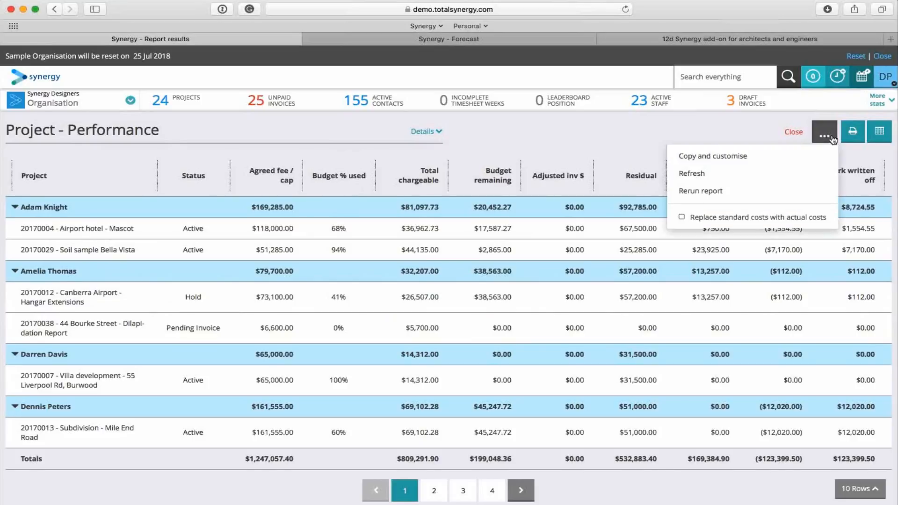
click(708, 156)
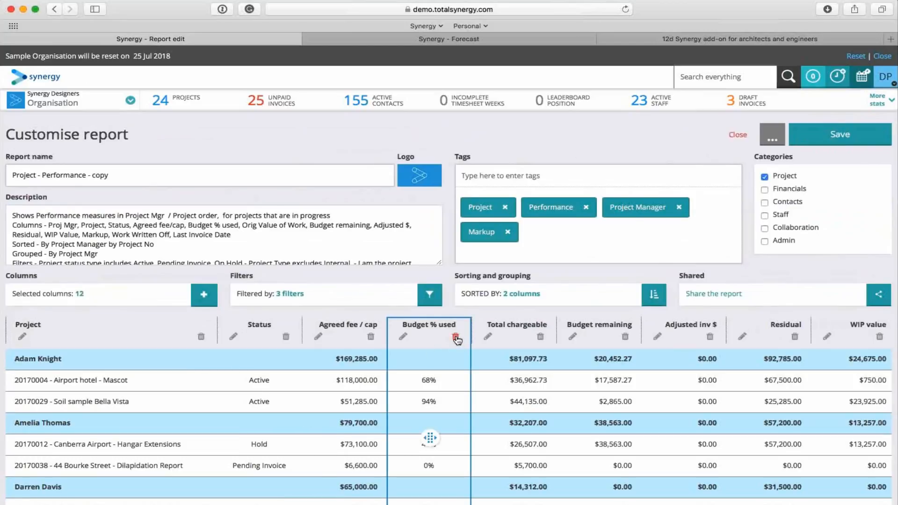
click(456, 337)
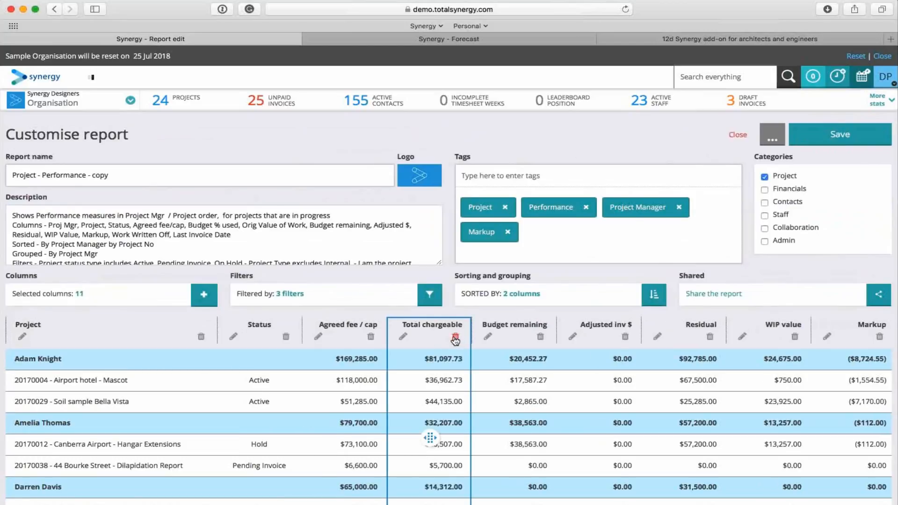
click(540, 337)
drag(697, 333, 334, 337)
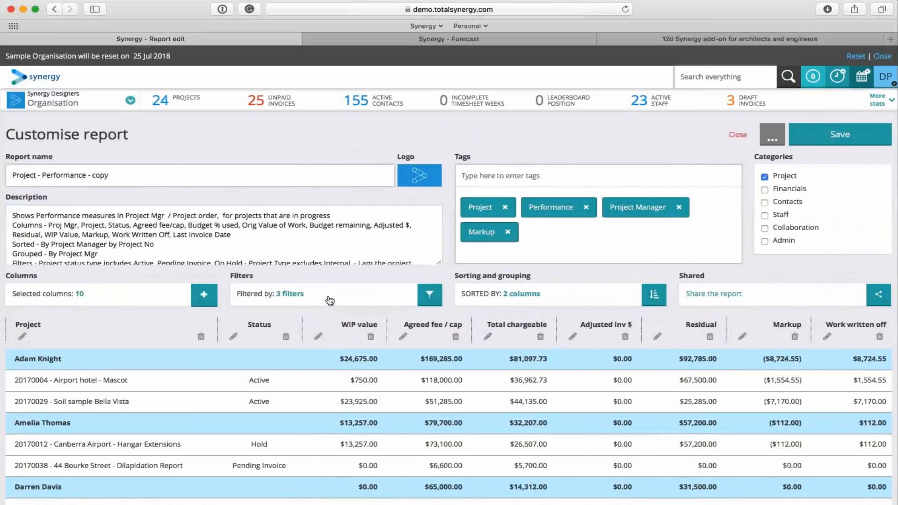
- Check the customised report's filters and save it as "Project - Performance - copy"
click(334, 302)
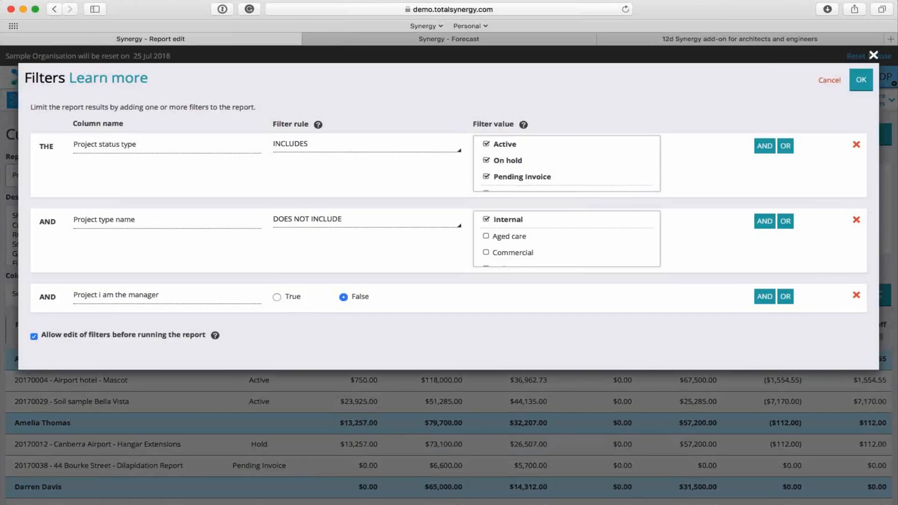
click(870, 60)
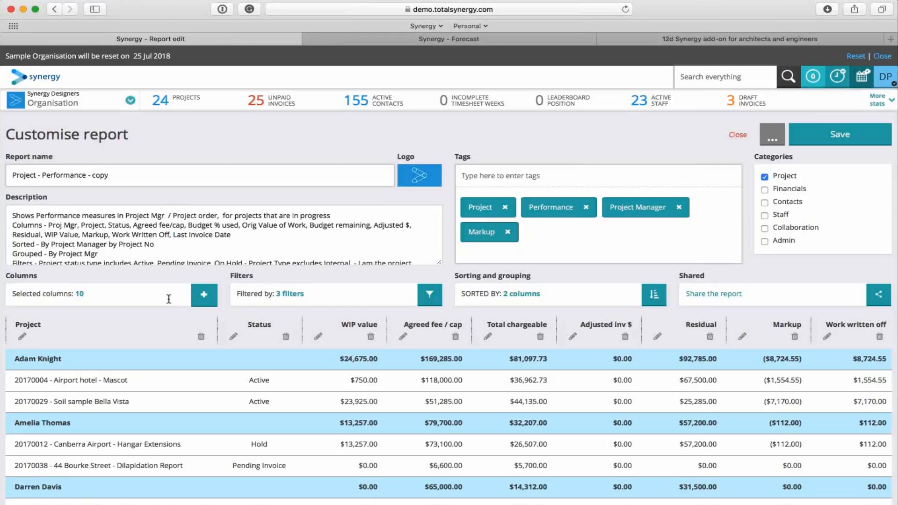
click(164, 176)
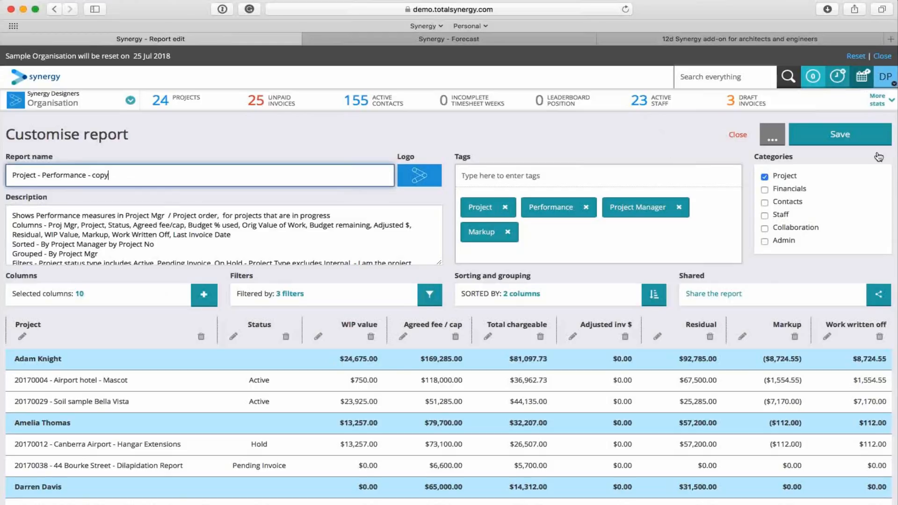
click(841, 136)
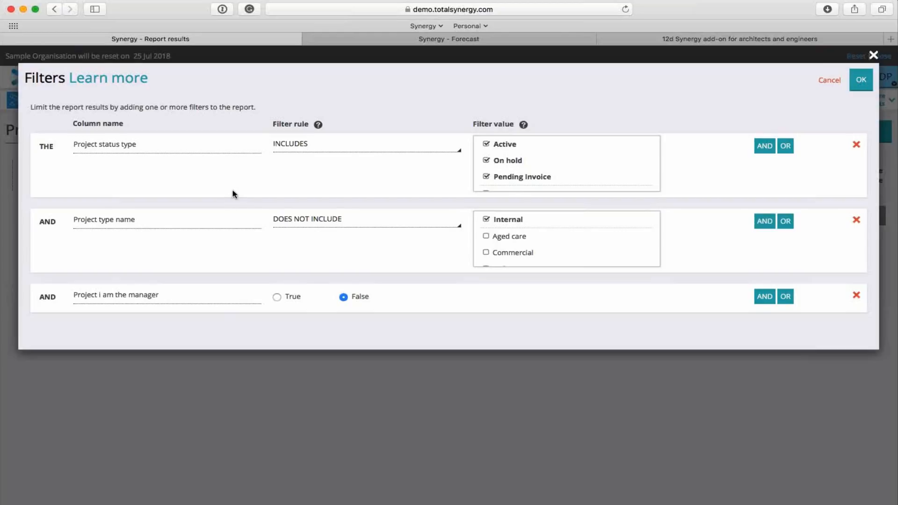
click(873, 54)
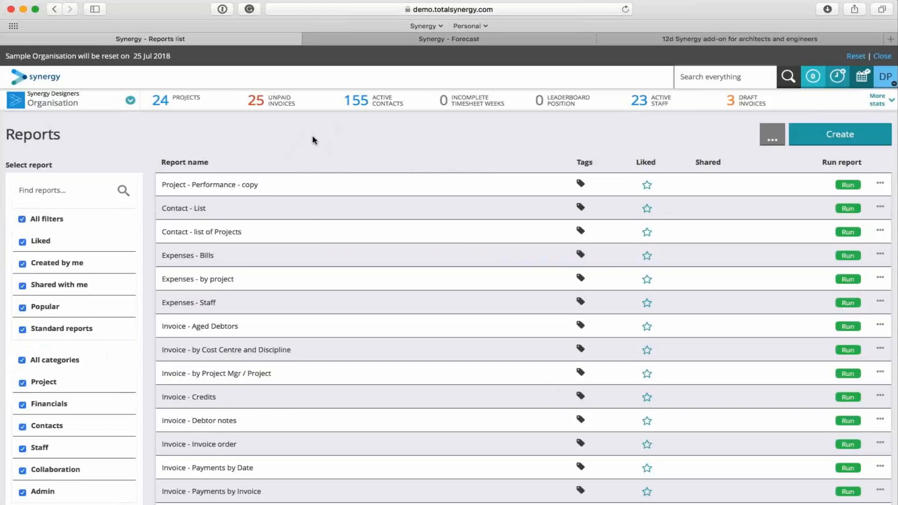
- Switch to the organisation's Forecast and look through the project bars and staff allocations along the timeline
click(393, 40)
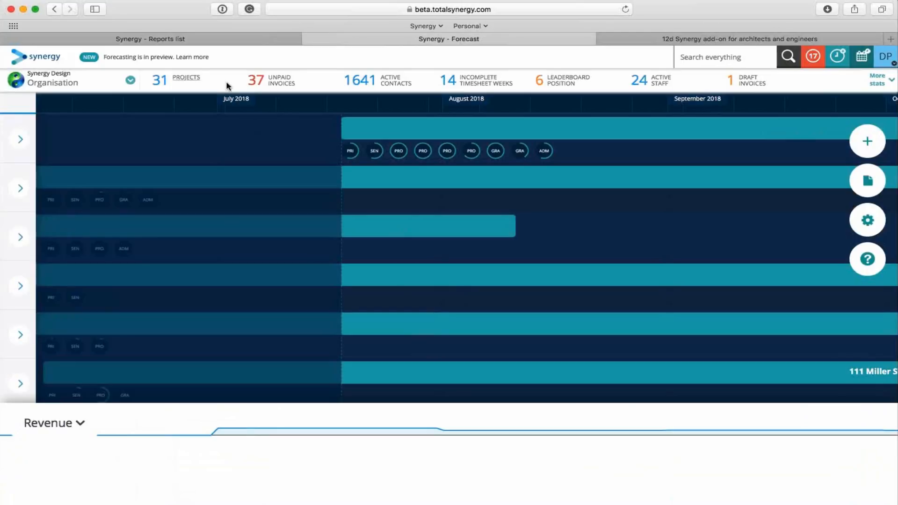
click(126, 81)
click(127, 81)
click(113, 85)
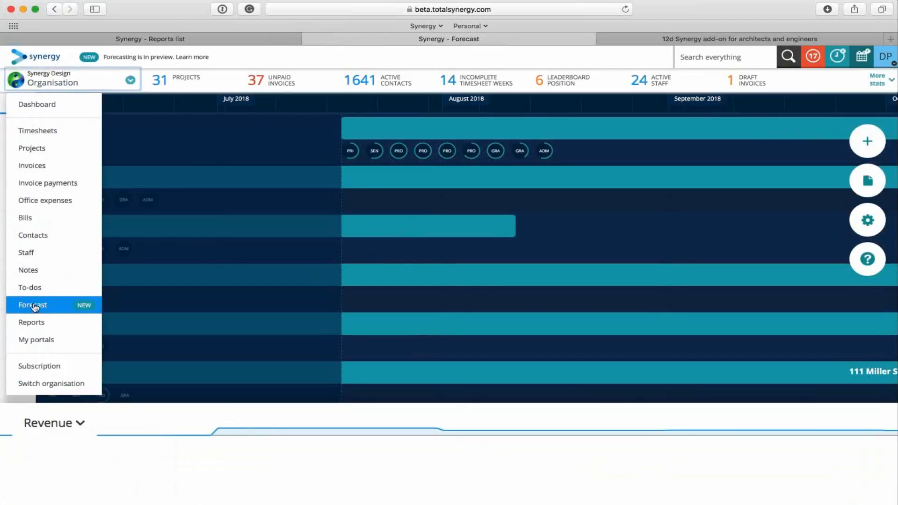
click(575, 216)
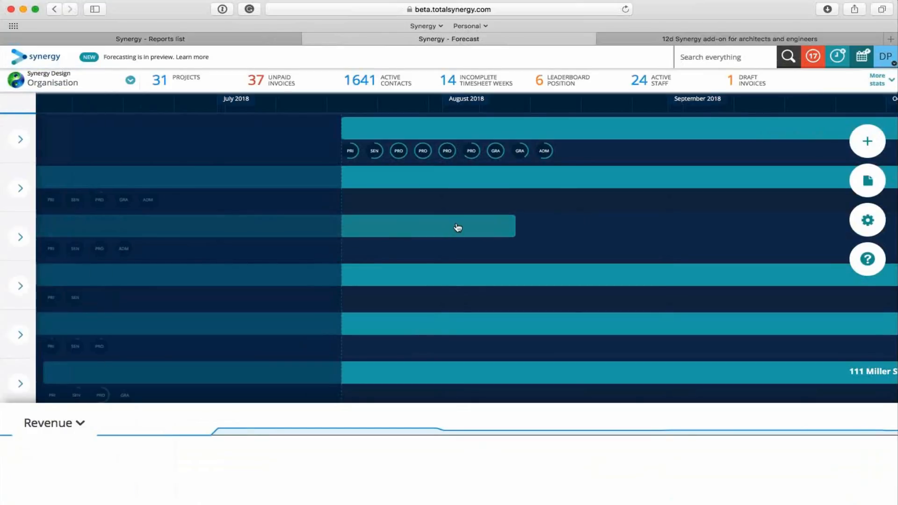
scroll(458, 227, down, 6)
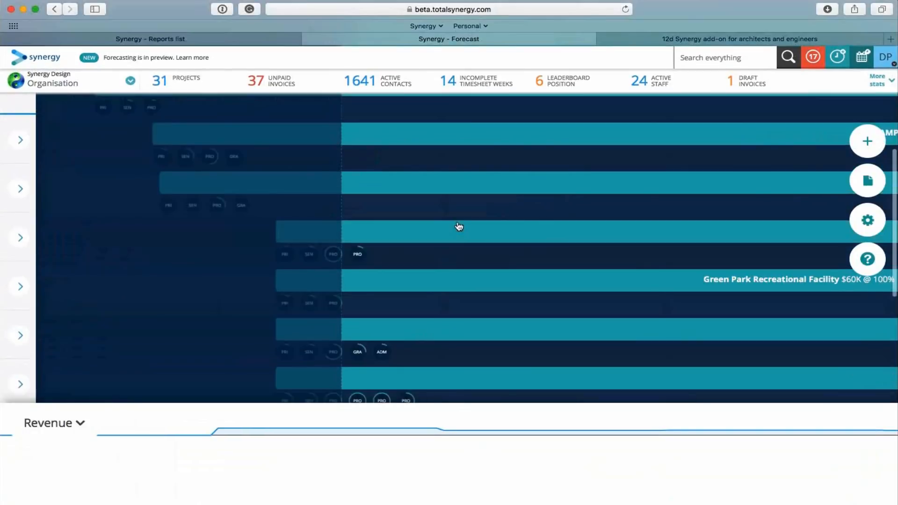
scroll(471, 200, right, 10)
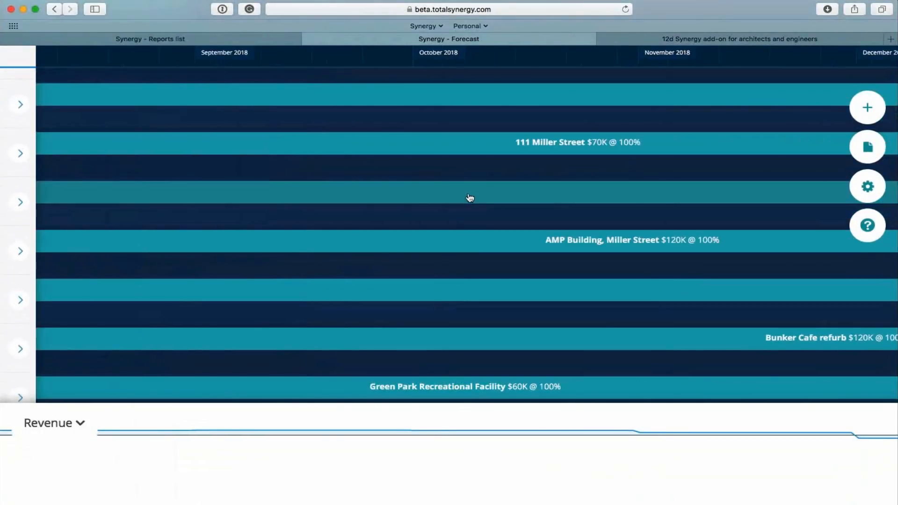
scroll(470, 198, left, 10)
scroll(470, 198, up, 5)
scroll(471, 197, up, 2)
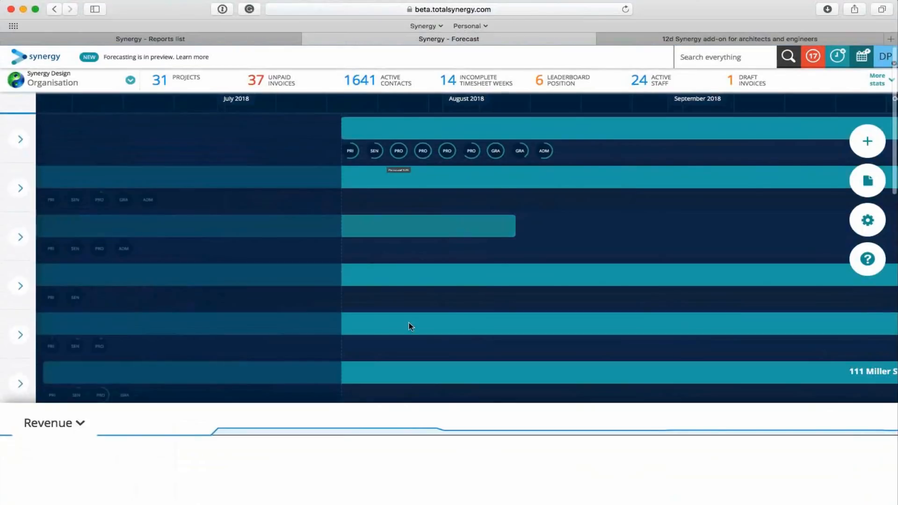
scroll(410, 324, down, 6)
scroll(474, 325, up, 4)
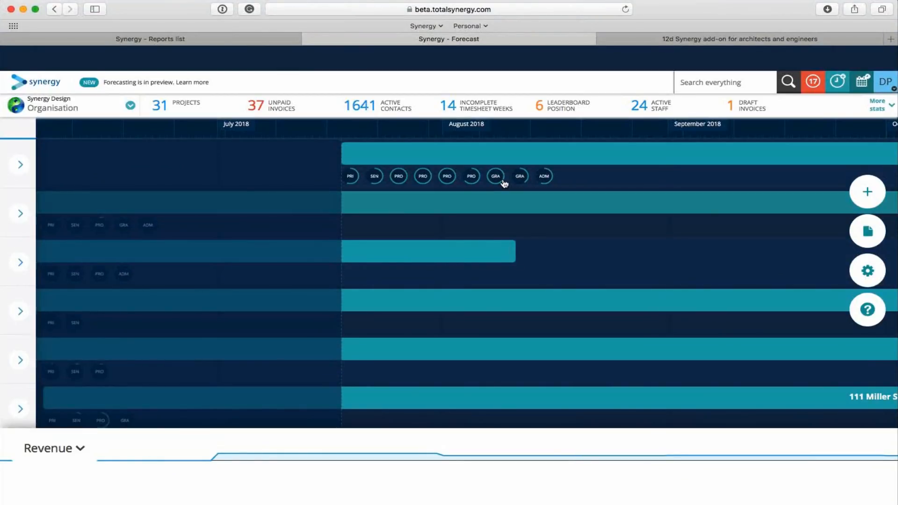
- Set the 321 Kent project's forecast value to 2000000 and save it
scroll(504, 182, down, 1)
scroll(504, 183, right, 2)
scroll(504, 182, right, 20)
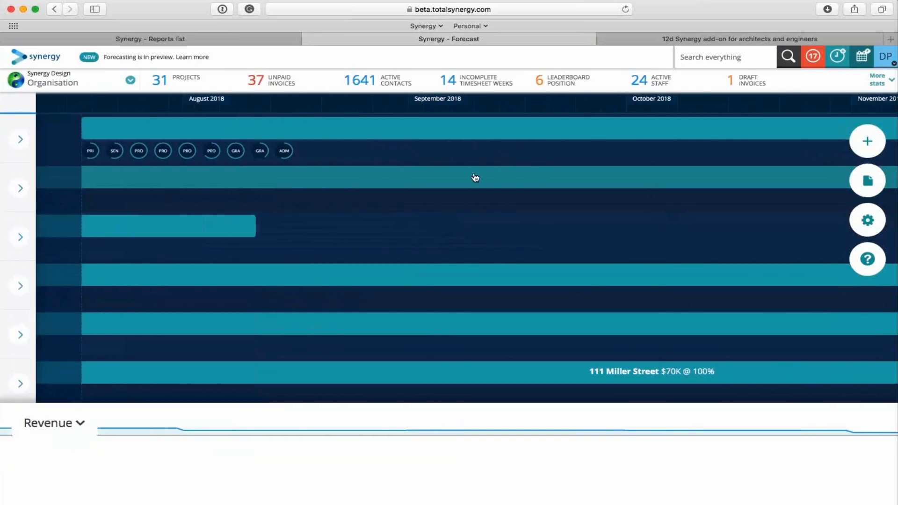
scroll(517, 172, right, 15)
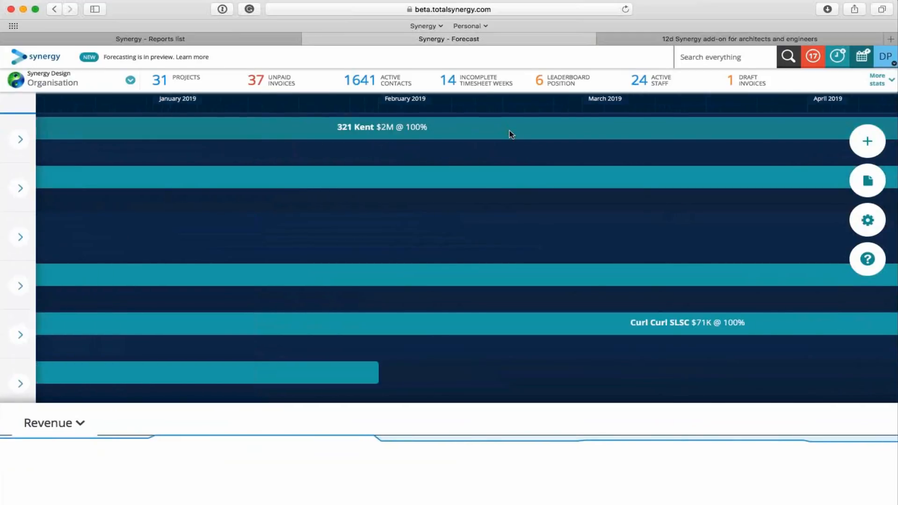
click(511, 135)
click(360, 342)
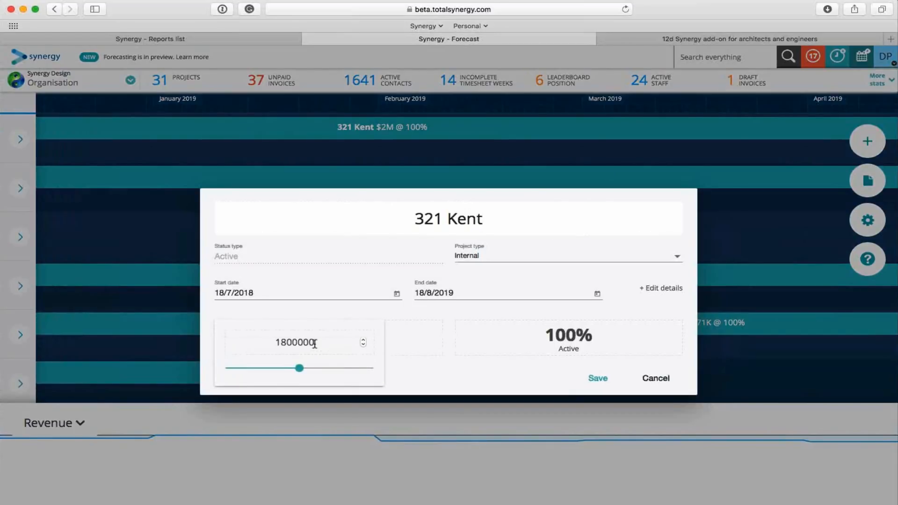
drag(280, 343, 330, 345)
text(2000)
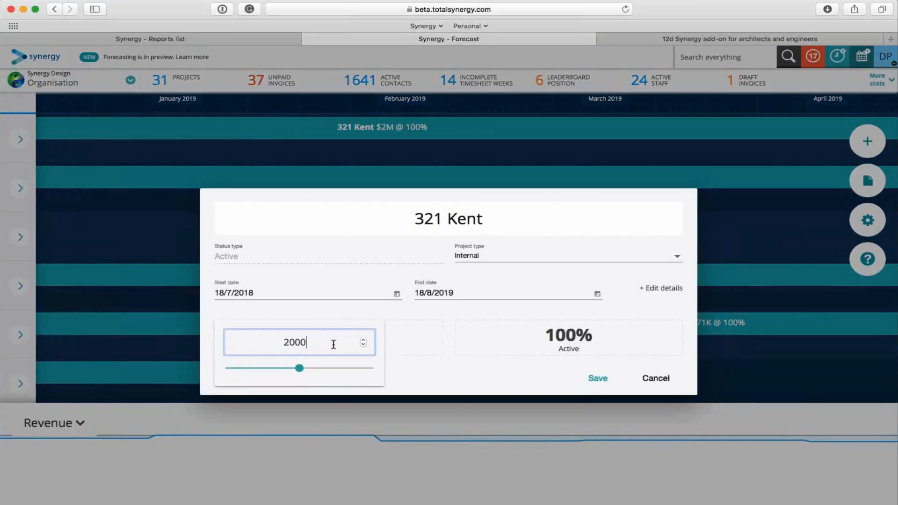
text(000)
click(402, 377)
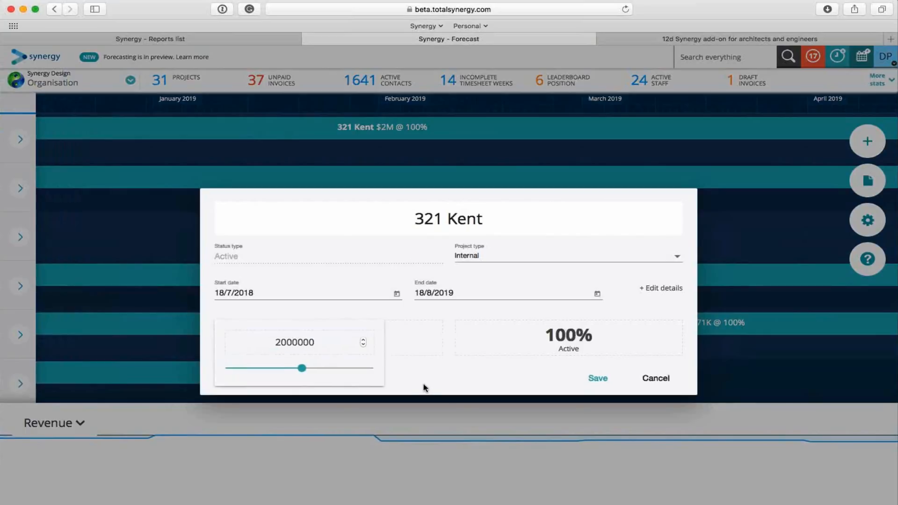
click(597, 378)
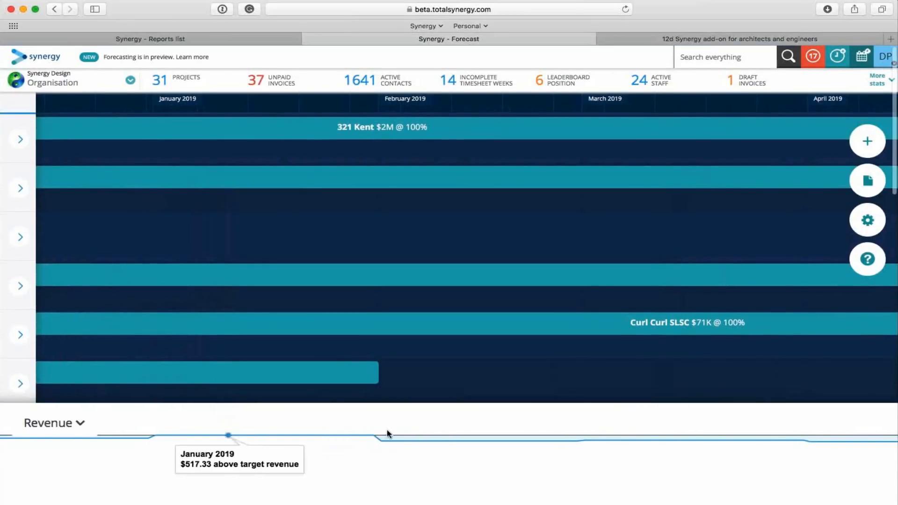
- Examine January and February 2019 revenue against target, and show the Professional staff graph to inspect January 2019 capacity
mouse_move(373, 435)
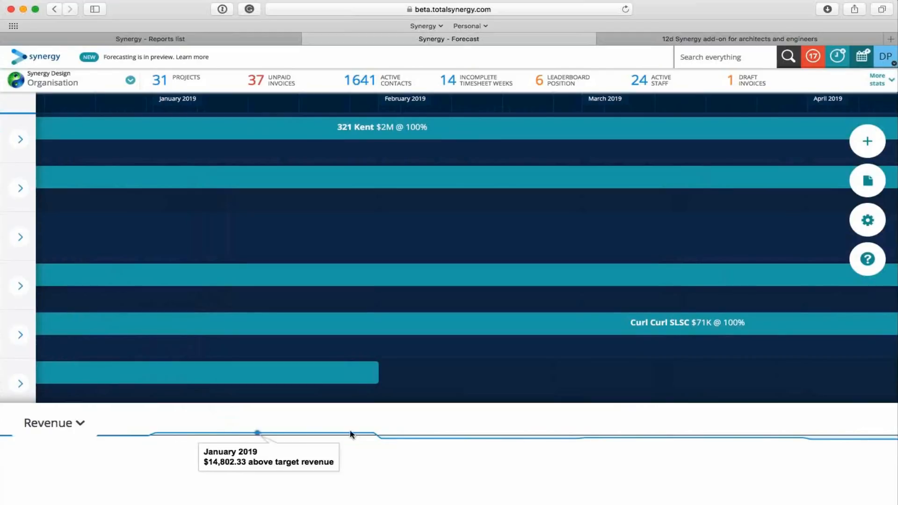
mouse_move(405, 439)
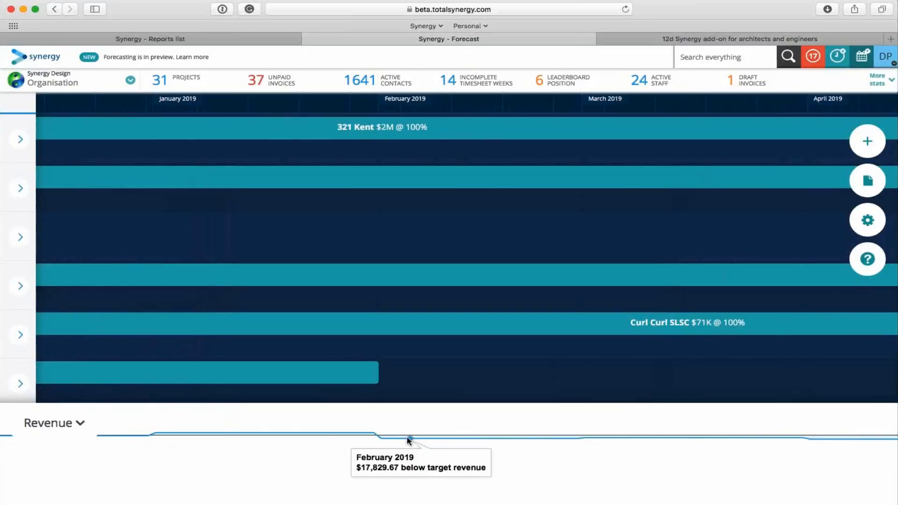
click(78, 424)
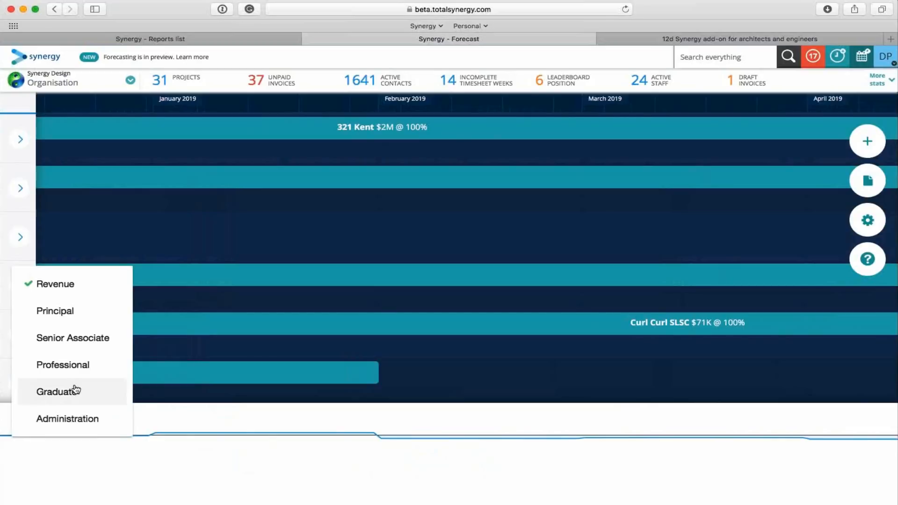
click(64, 364)
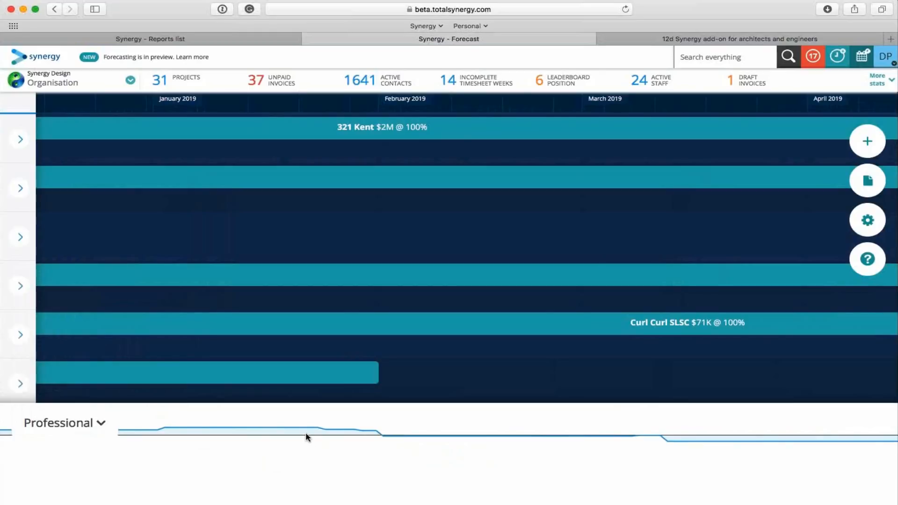
mouse_move(301, 429)
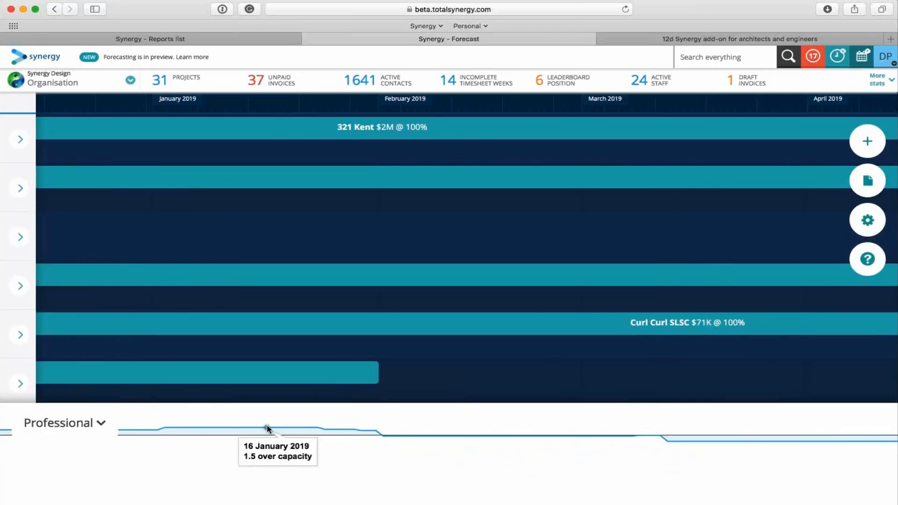
- Check the 111 Miller Street project's details and extend its forecast bar to about the end of February 2019
click(380, 372)
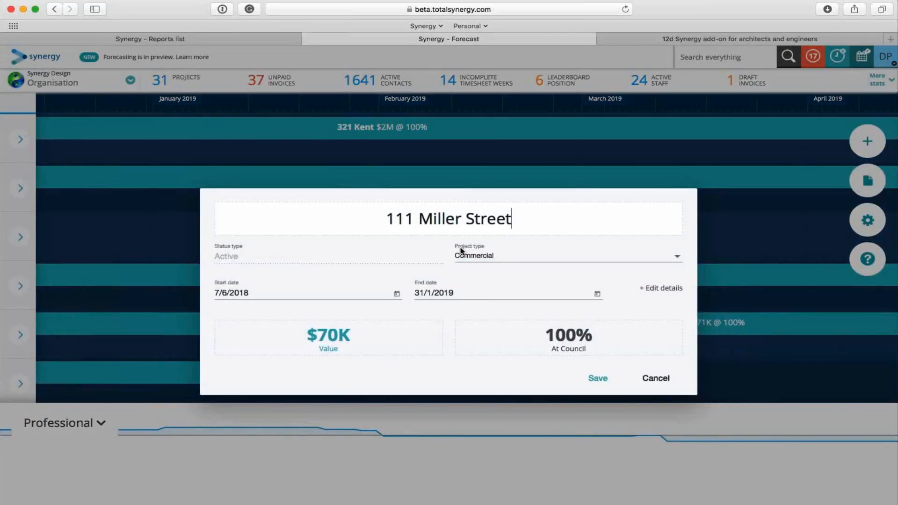
click(632, 377)
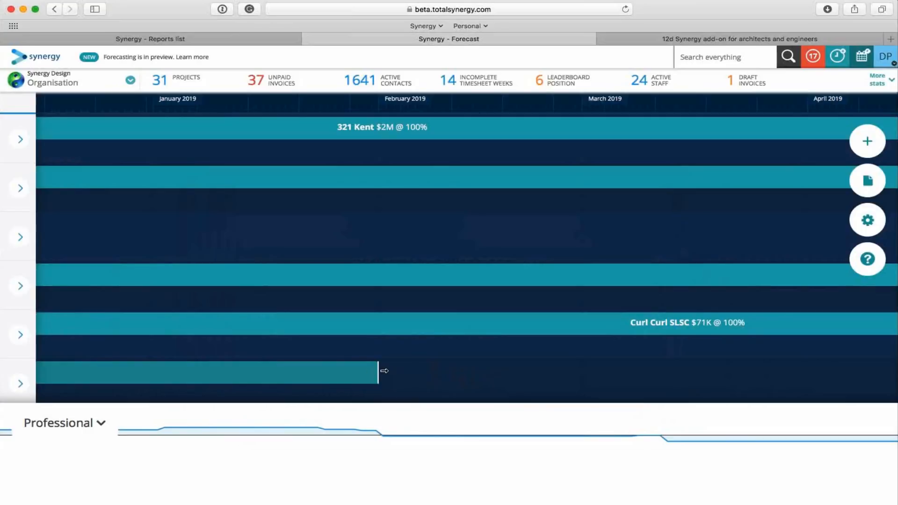
drag(380, 369, 601, 379)
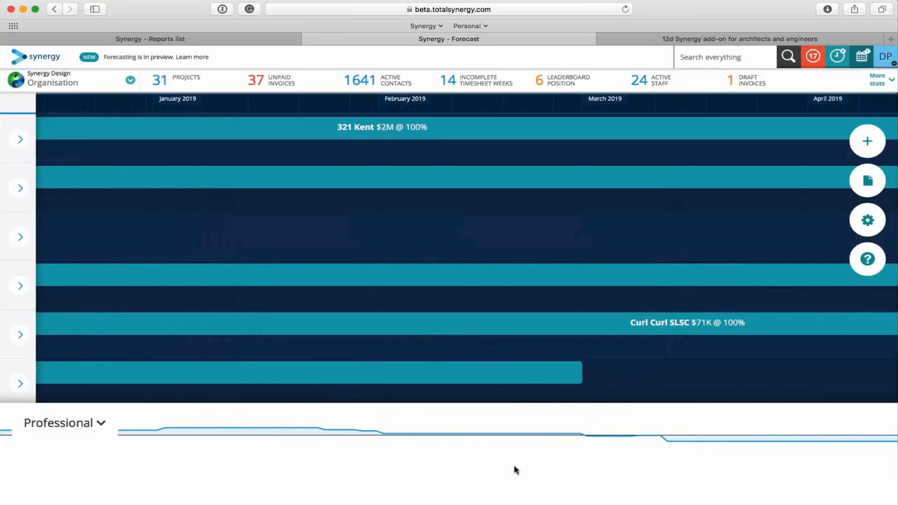
- Switch to the 12d Synergy add-on web page and read its overview and key benefits
click(720, 39)
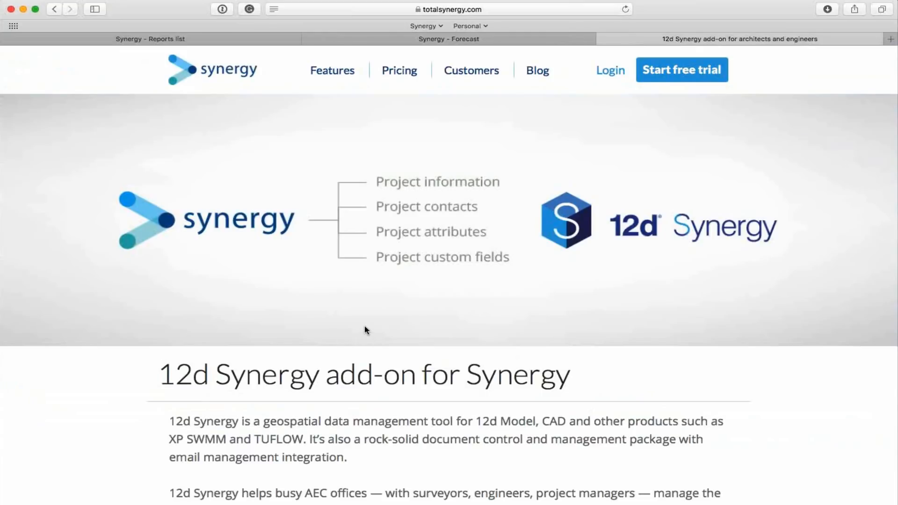
scroll(366, 330, down, 1)
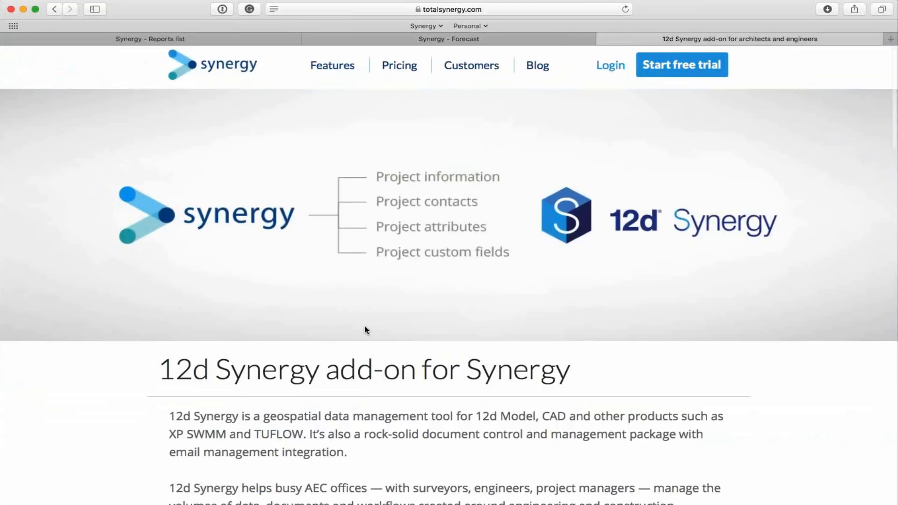
scroll(364, 326, down, 3)
scroll(365, 326, down, 5)
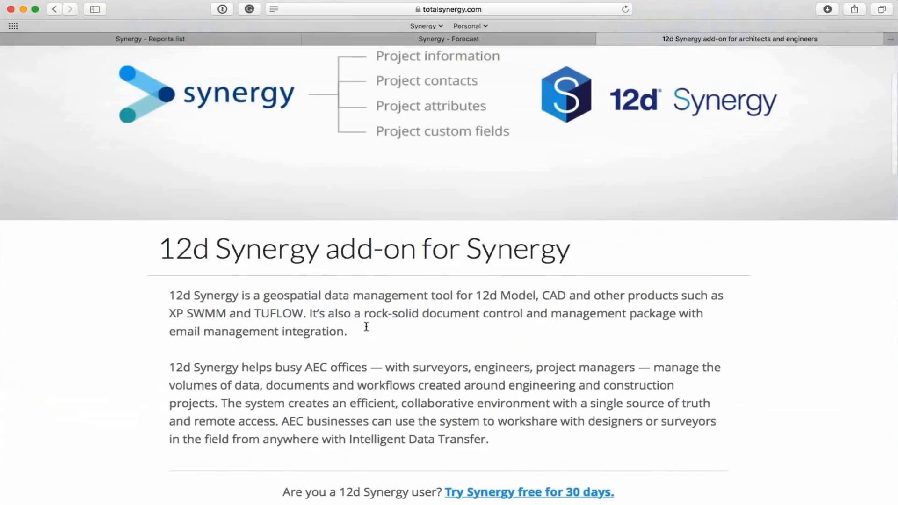
scroll(366, 327, down, 7)
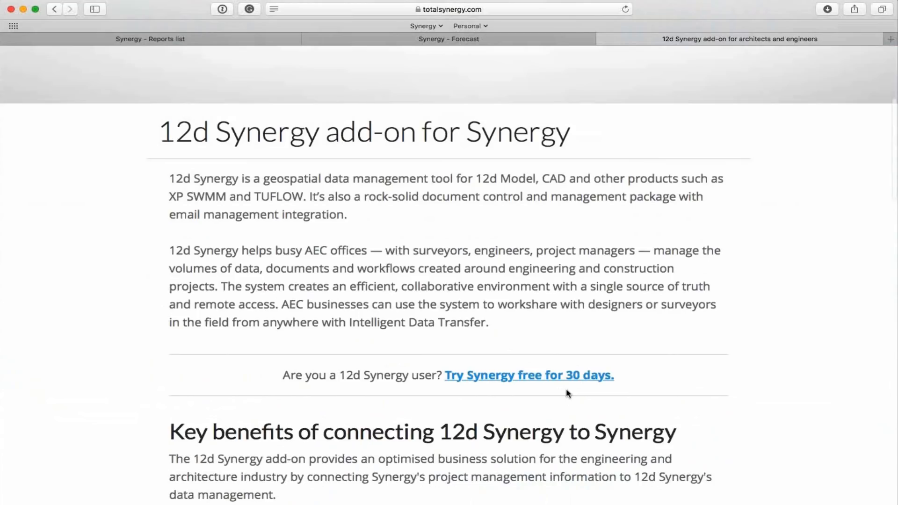